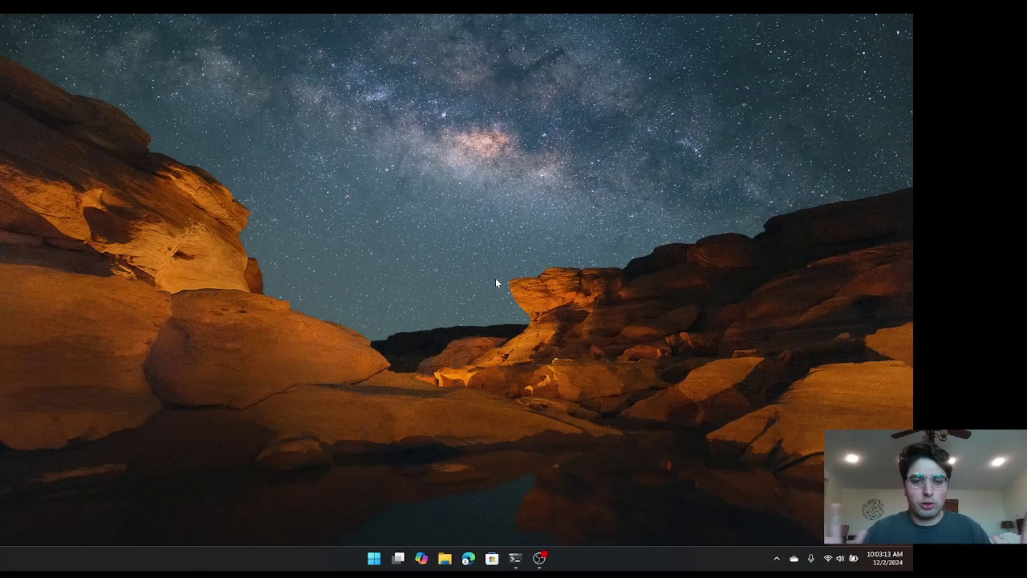
# Step: Launch the Advent of Code workspace from PowerToys Run with Alt+Space
pyautogui.hotkey('alt', 'space')
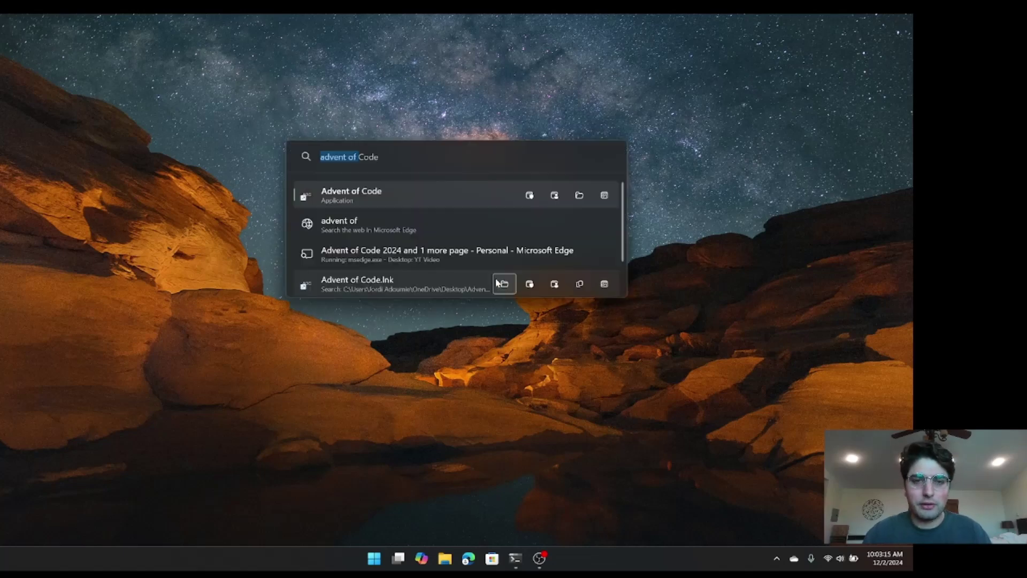
pyautogui.press('Return')
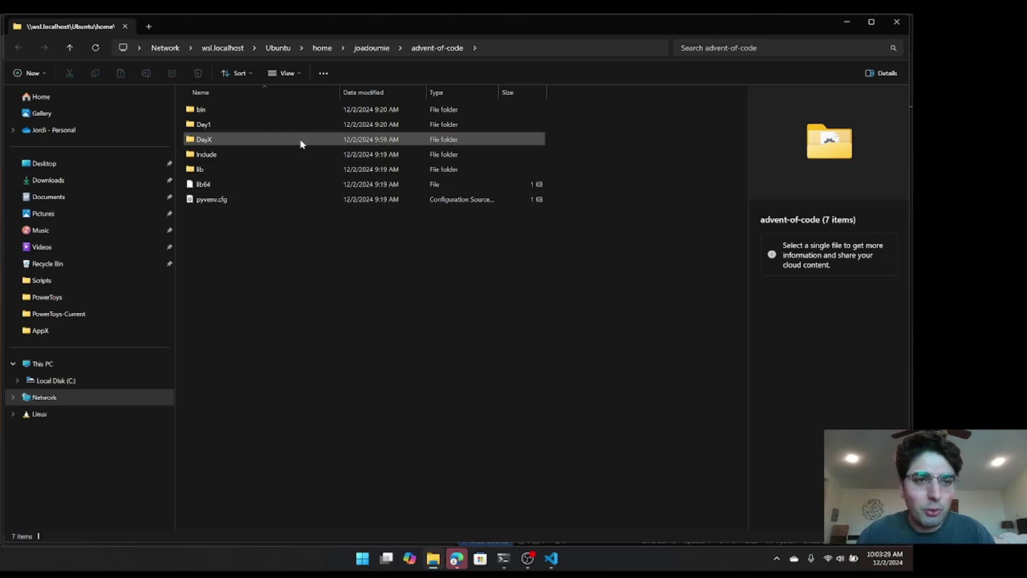
# Step: Preview the New+ DayX template option without creating it, then open the DayX folder
pyautogui.rightClick(362, 250)
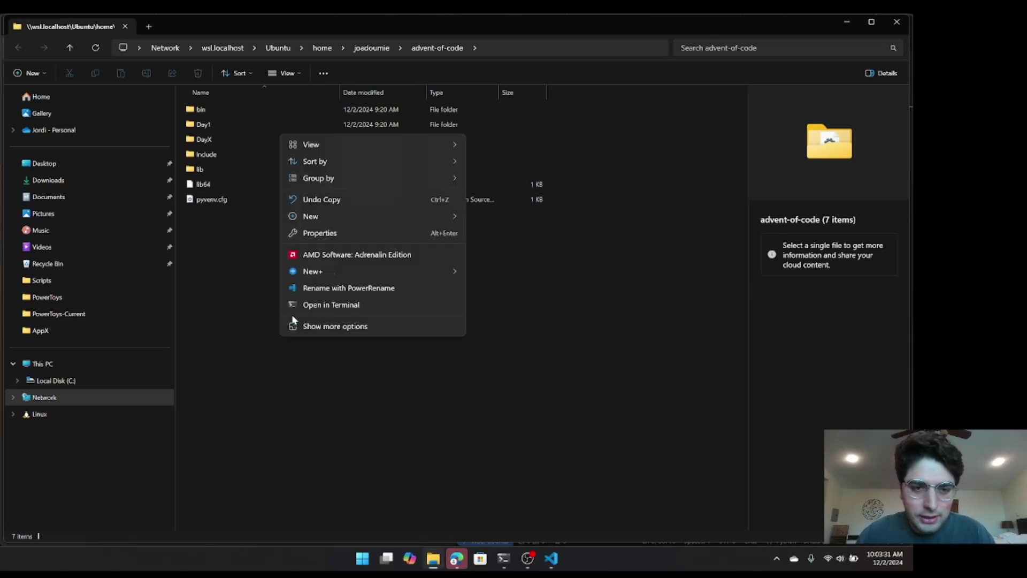
pyautogui.moveTo(403, 277)
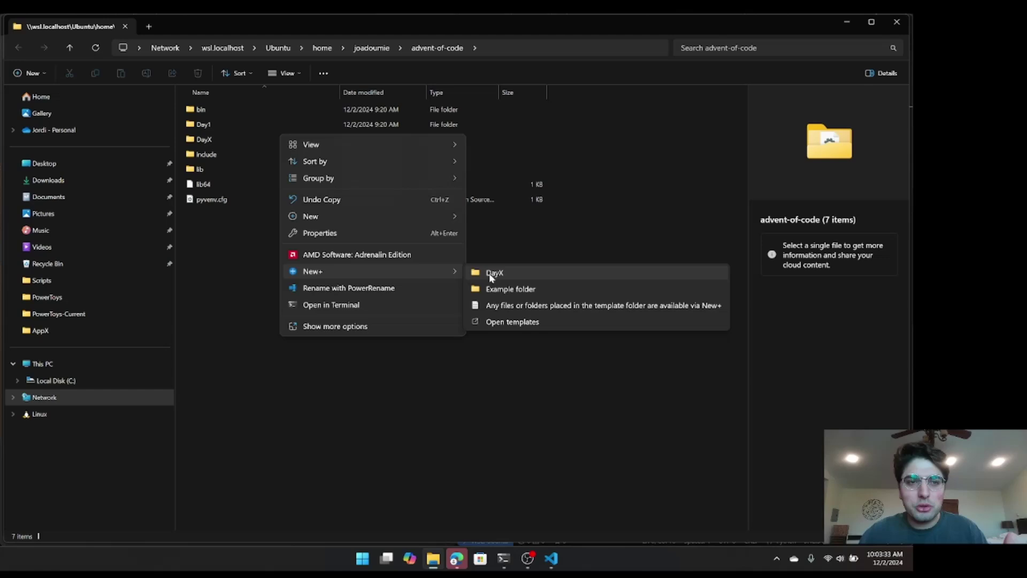
pyautogui.click(423, 378)
pyautogui.doubleClick(241, 141)
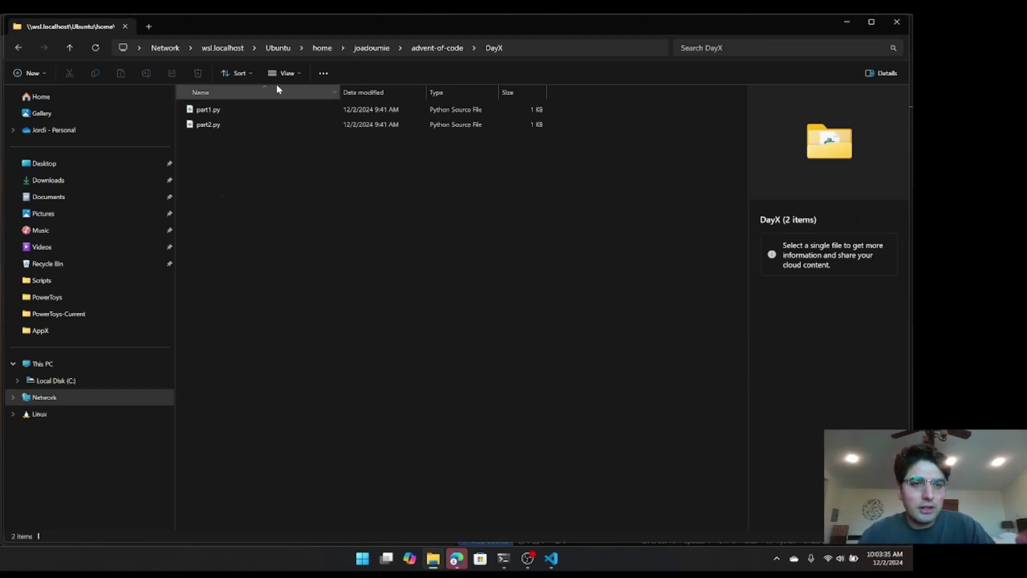
# Step: View part2.py and then part1.py in VS Code
pyautogui.click(553, 561)
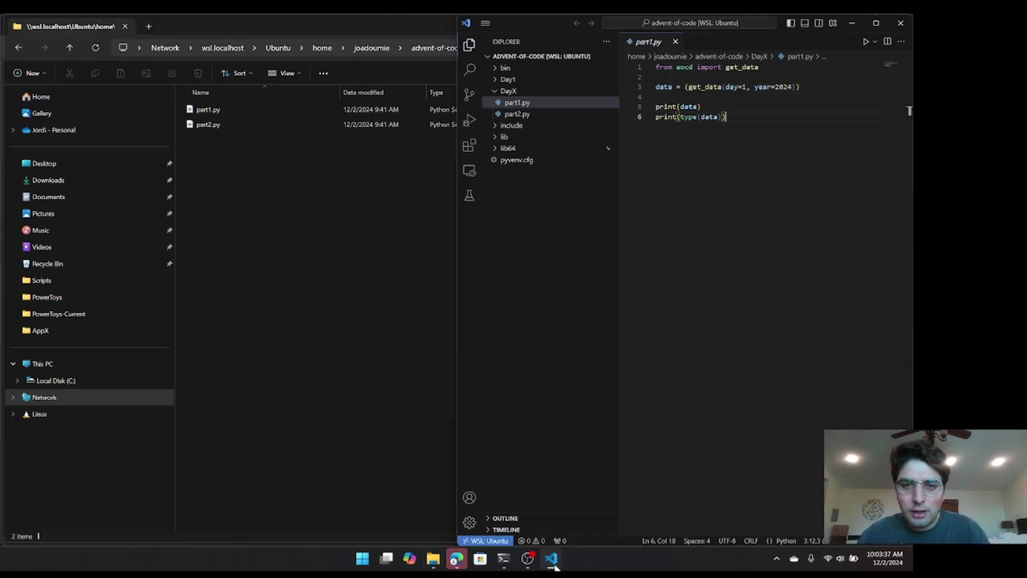
pyautogui.click(520, 114)
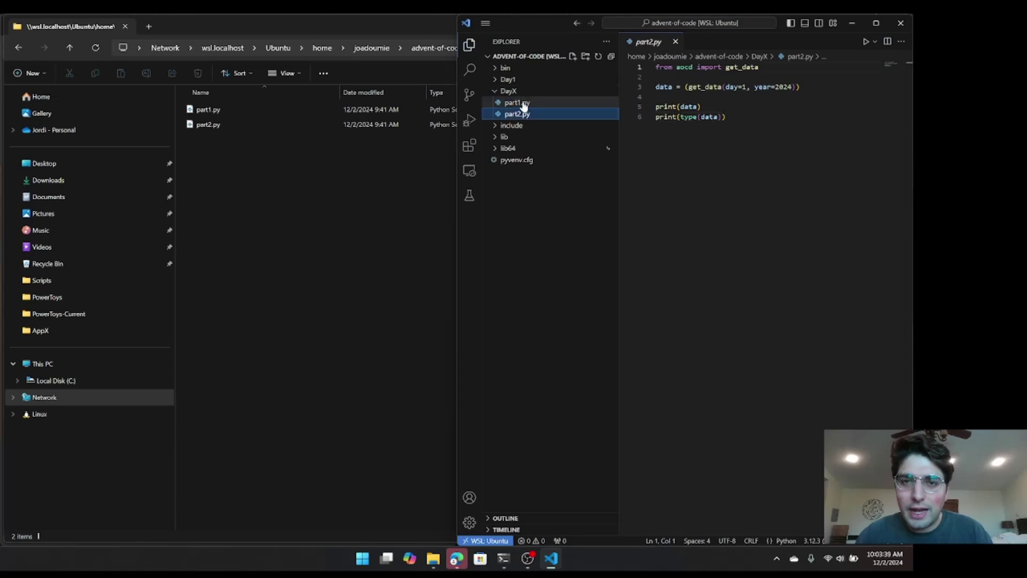
pyautogui.click(520, 102)
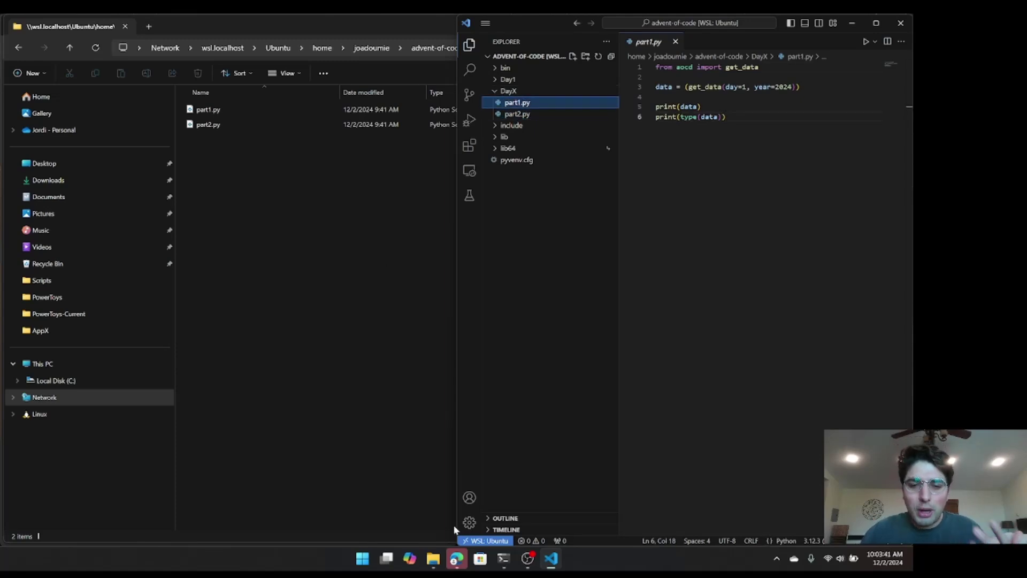
# Step: Read the Day 1 puzzle in Edge, then close Edge and VS Code
pyautogui.click(456, 558)
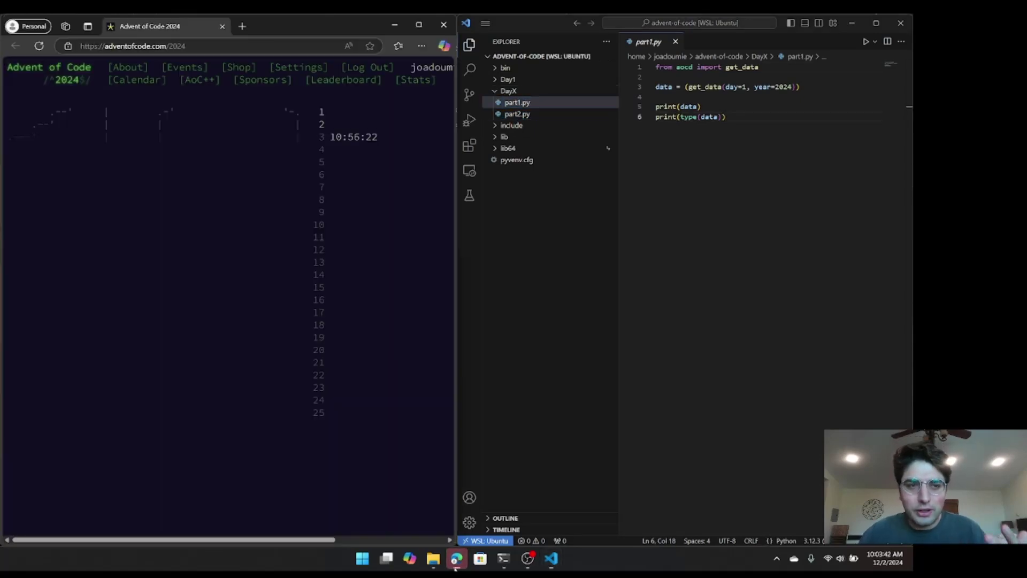
pyautogui.click(315, 121)
pyautogui.scroll(-5, 339, 245)
pyautogui.scroll(4, 342, 254)
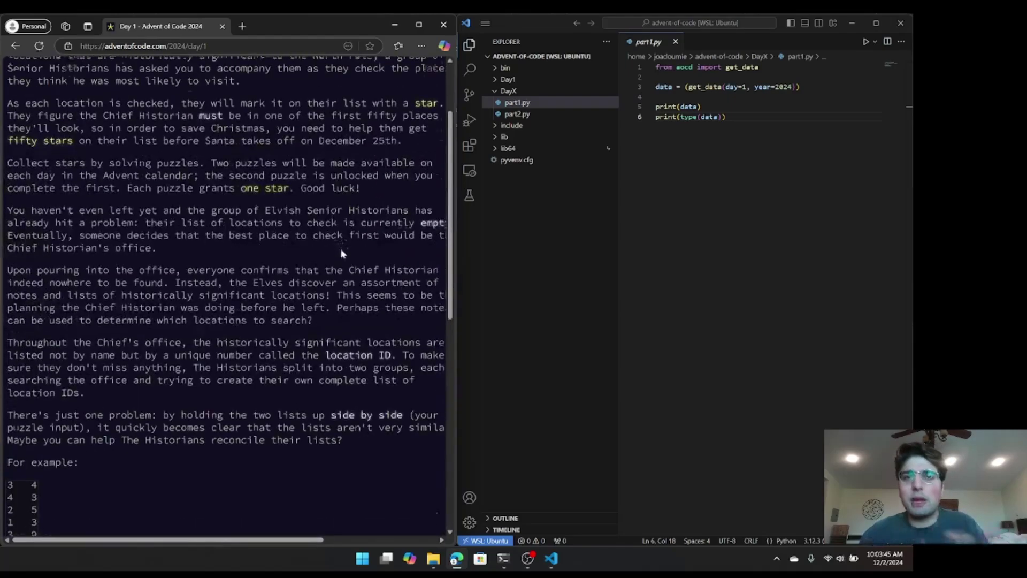
pyautogui.scroll(3, 343, 254)
pyautogui.click(448, 27)
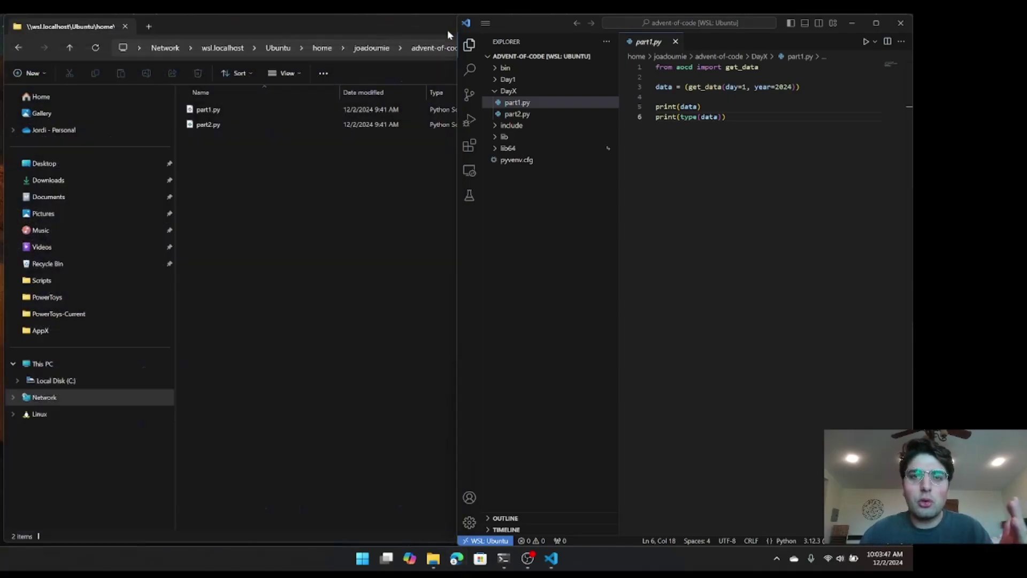
pyautogui.click(901, 23)
# Step: Close File Explorer and the terminal, then relaunch the Advent of Code workspace from PowerToys Run
pyautogui.click(901, 22)
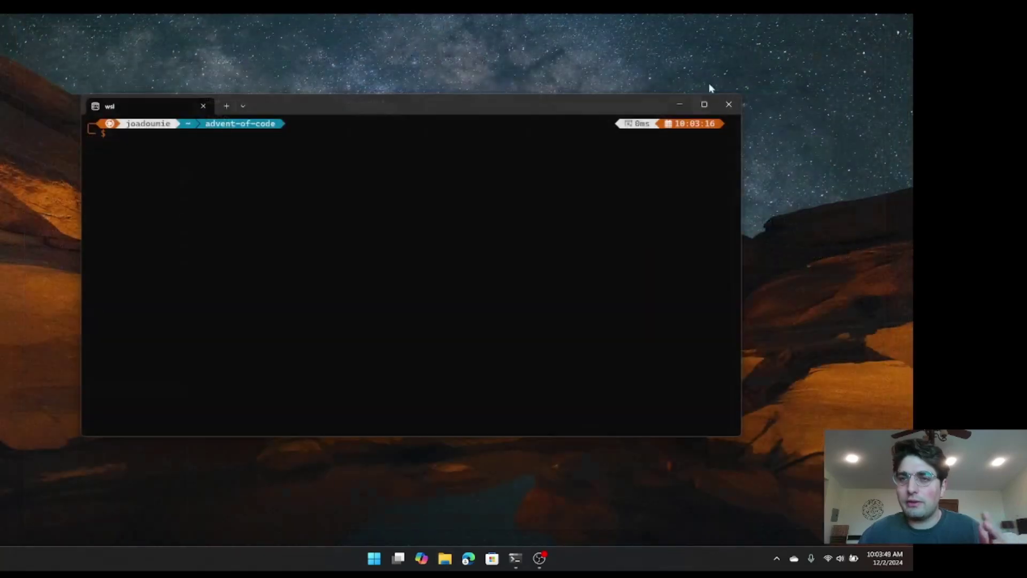
pyautogui.click(729, 105)
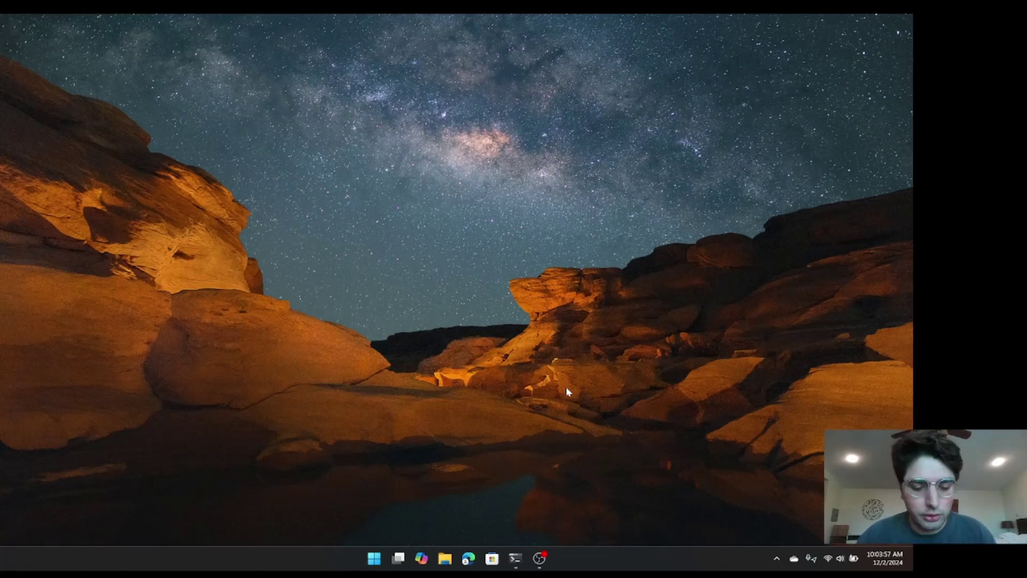
pyautogui.hotkey('alt', 'space')
pyautogui.press('Return')
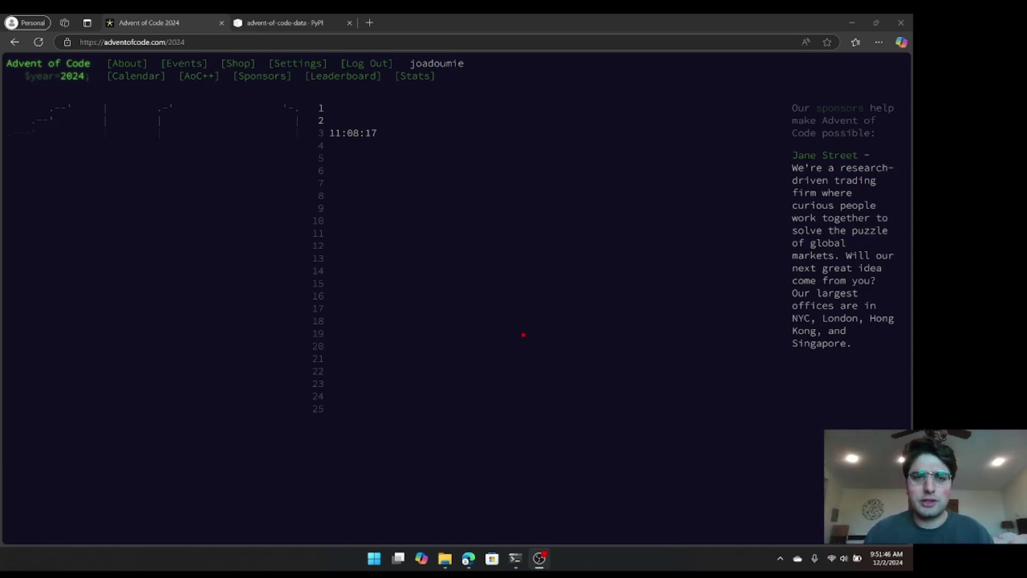
# Step: Annotate the calendar days, page address and countdown timer, clear the drawing, then open Day 1
pyautogui.moveTo(300, 95)
pyautogui.mouseDown()
pyautogui.moveTo(367, 247)
pyautogui.moveTo(318, 454)
pyautogui.moveTo(283, 128)
pyautogui.moveTo(301, 95)
pyautogui.mouseUp()
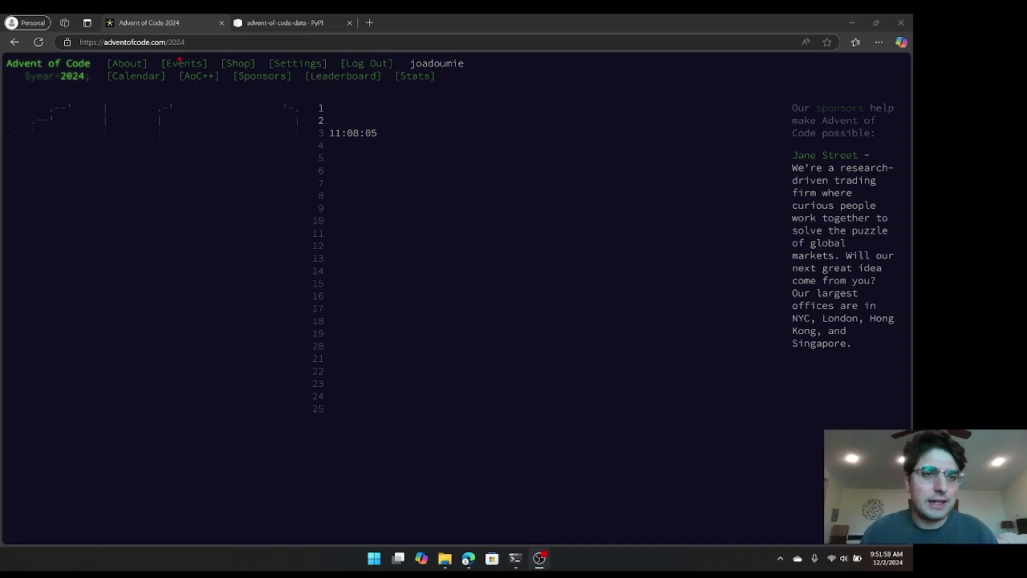
pyautogui.moveTo(144, 49); pyautogui.dragTo(186, 122)
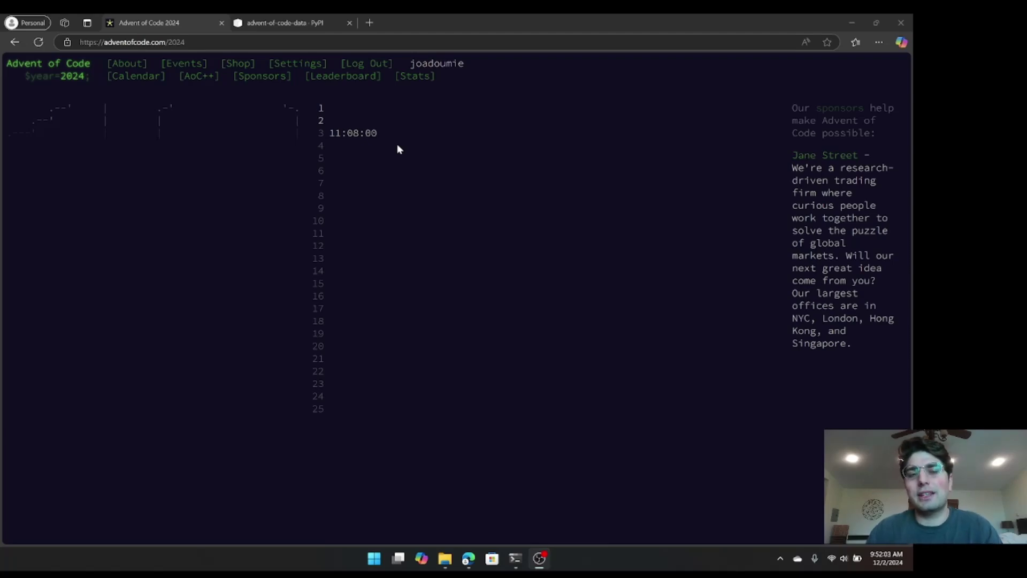
pyautogui.hotkey('ctrl', '2')
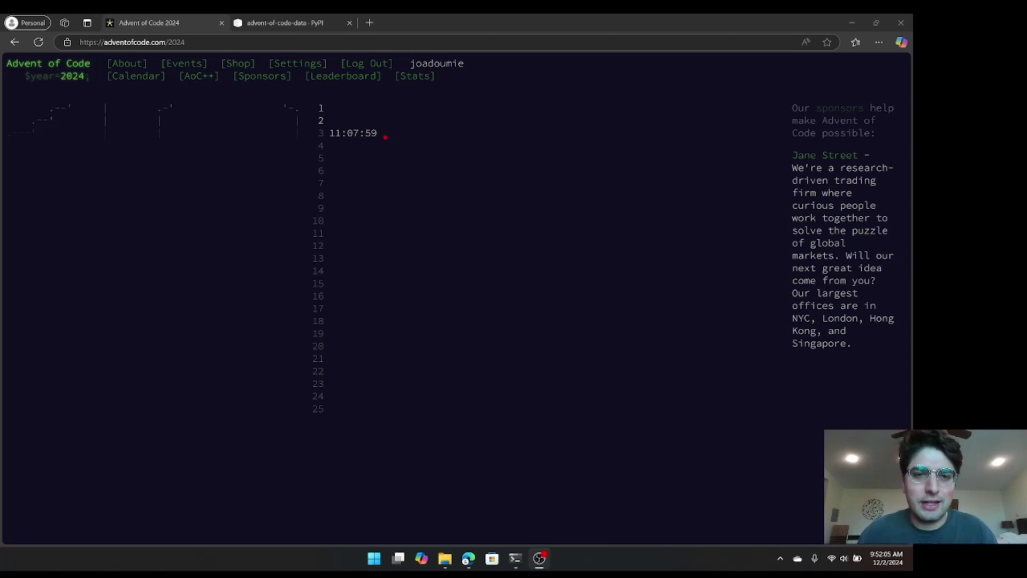
pyautogui.moveTo(386, 140)
pyautogui.mouseDown()
pyautogui.moveTo(481, 138)
pyautogui.moveTo(483, 165)
pyautogui.mouseUp()
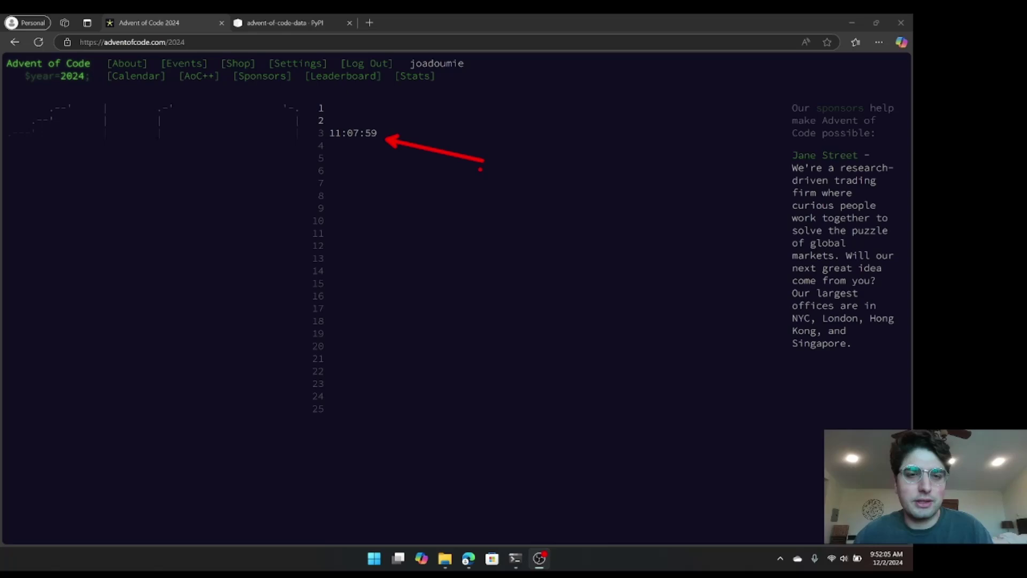
pyautogui.press('Escape')
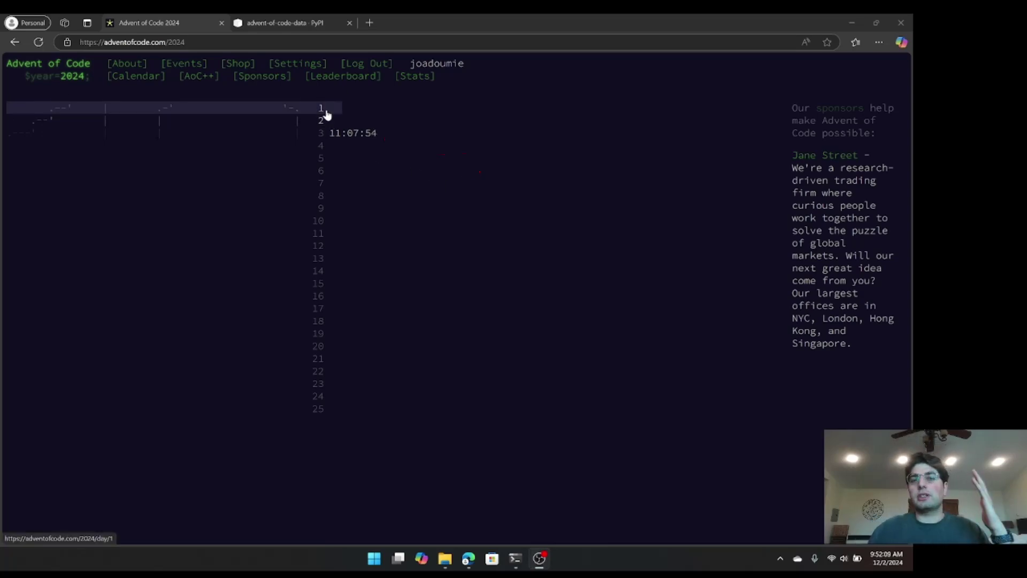
pyautogui.click(326, 114)
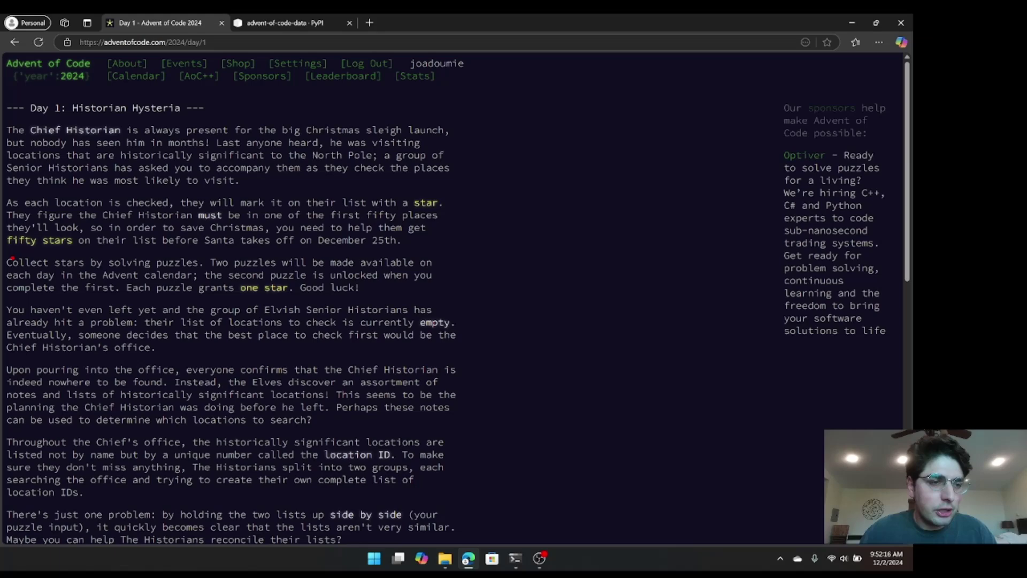
# Step: Annotate the Collect stars paragraph, 'Two puzzles' and 'Each puzzle grants one star', then clear
pyautogui.moveTo(4, 249)
pyautogui.mouseDown()
pyautogui.moveTo(31, 262)
pyautogui.moveTo(477, 303)
pyautogui.mouseUp()
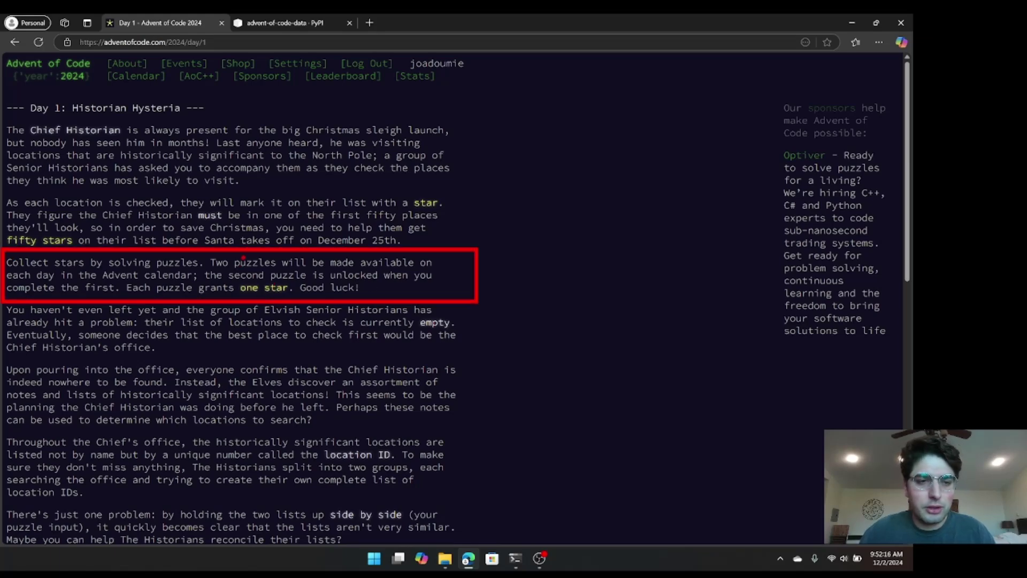
pyautogui.moveTo(243, 258)
pyautogui.mouseDown()
pyautogui.moveTo(203, 255)
pyautogui.moveTo(280, 273)
pyautogui.moveTo(242, 246)
pyautogui.mouseUp()
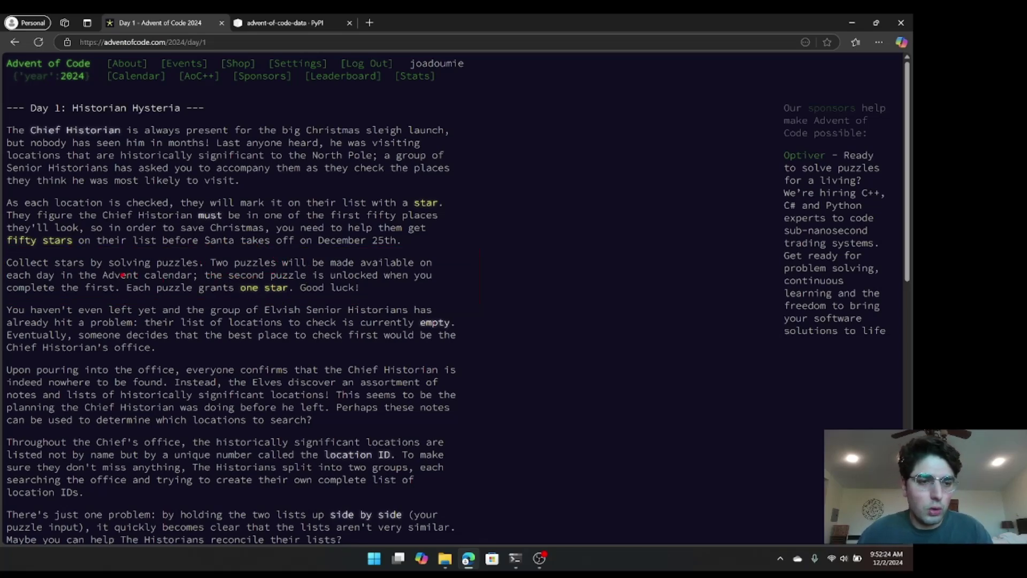
pyautogui.moveTo(125, 278)
pyautogui.mouseDown()
pyautogui.moveTo(213, 301)
pyautogui.moveTo(298, 301)
pyautogui.mouseUp()
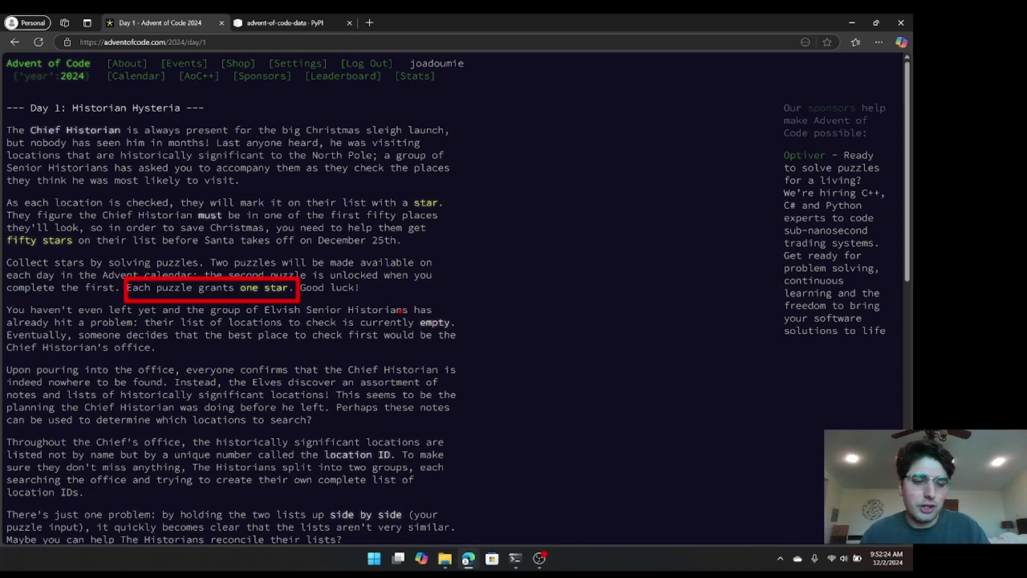
pyautogui.press('Escape')
# Step: Scroll to the six-line example list, mark its left and right columns, and continue to the question
pyautogui.scroll(-3, 566, 241)
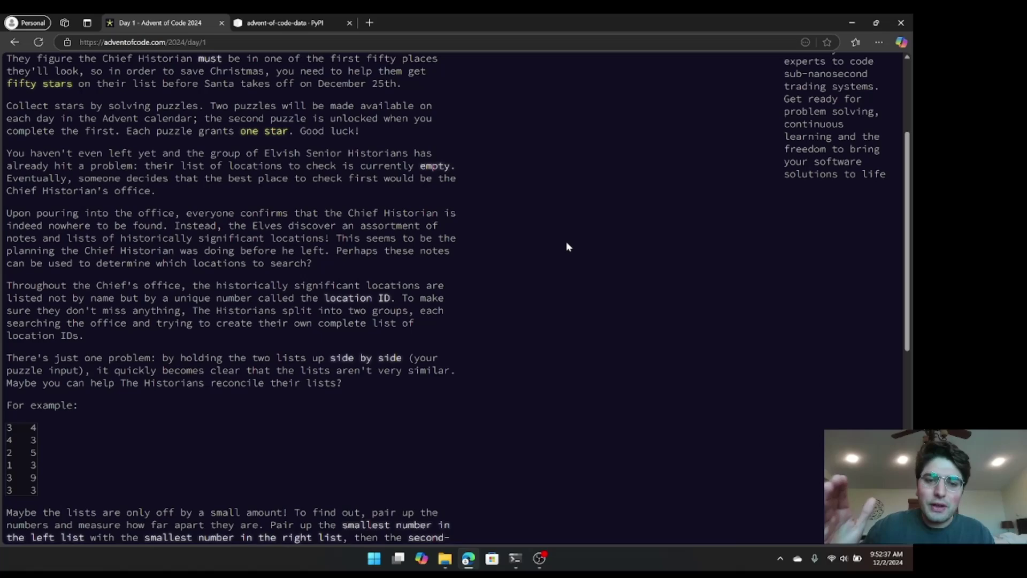
pyautogui.scroll(-7, 566, 243)
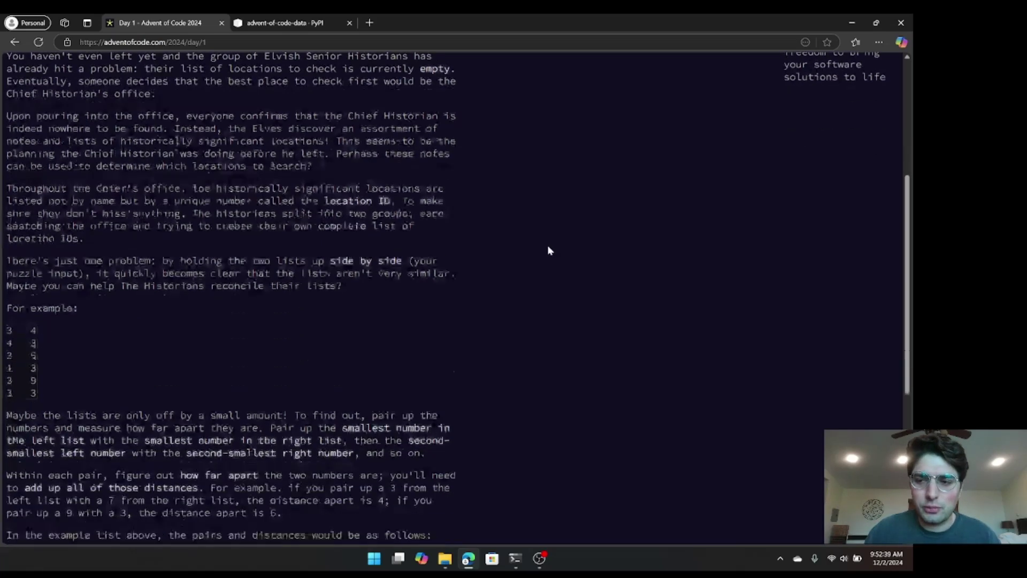
pyautogui.scroll(-1, 541, 255)
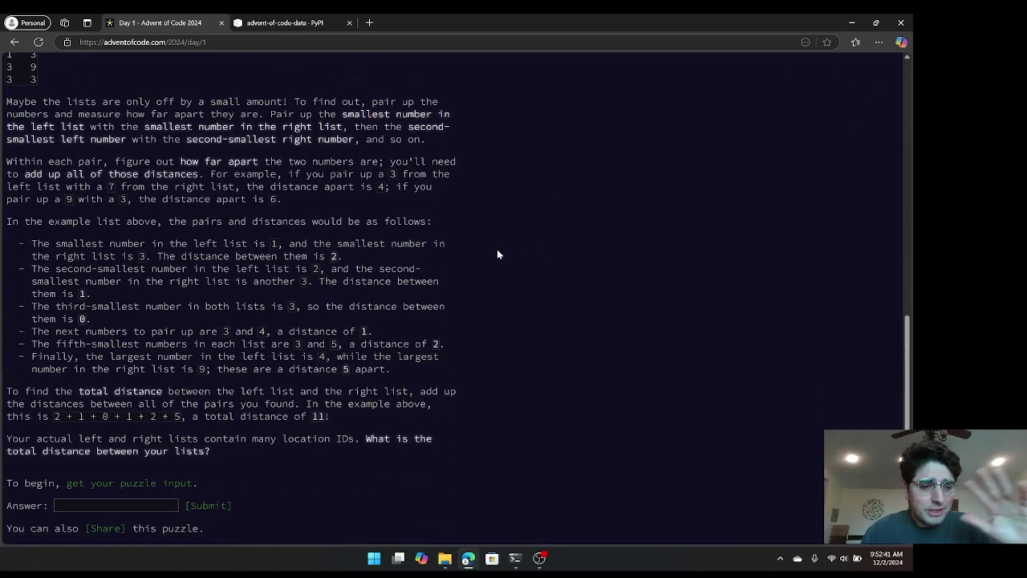
pyautogui.scroll(4, 138, 487)
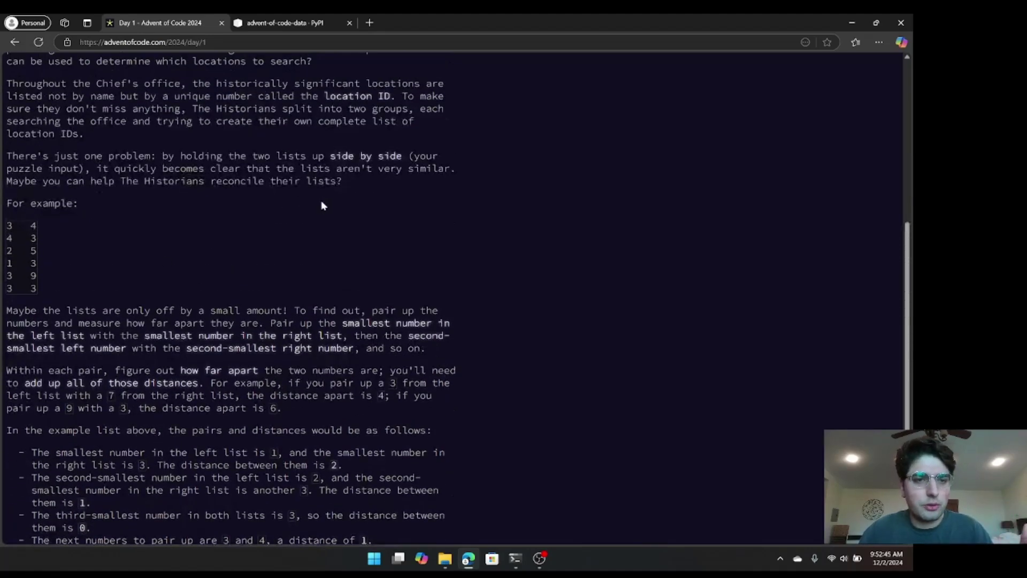
pyautogui.moveTo(12, 223); pyautogui.dragTo(50, 289)
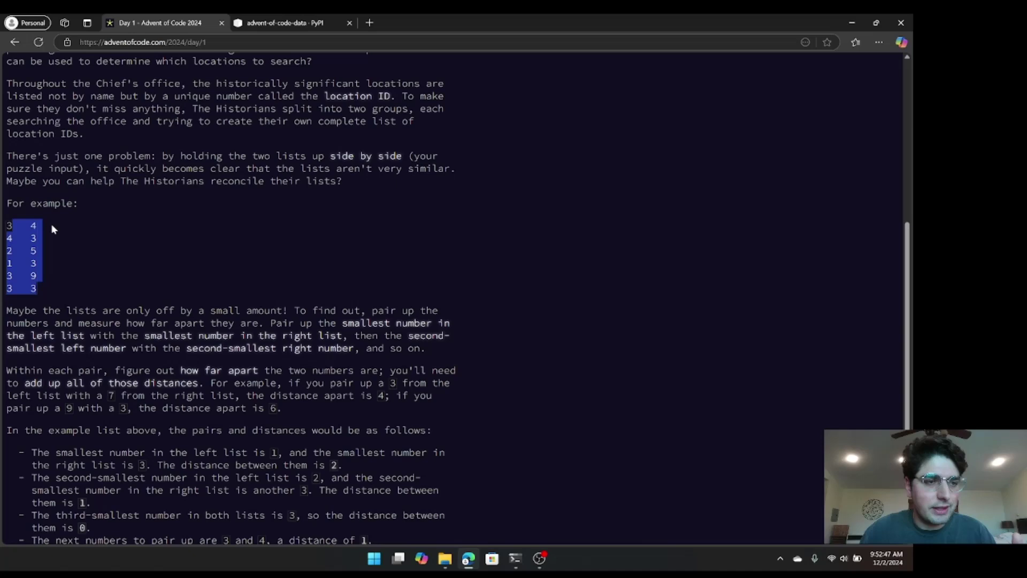
pyautogui.click(26, 239)
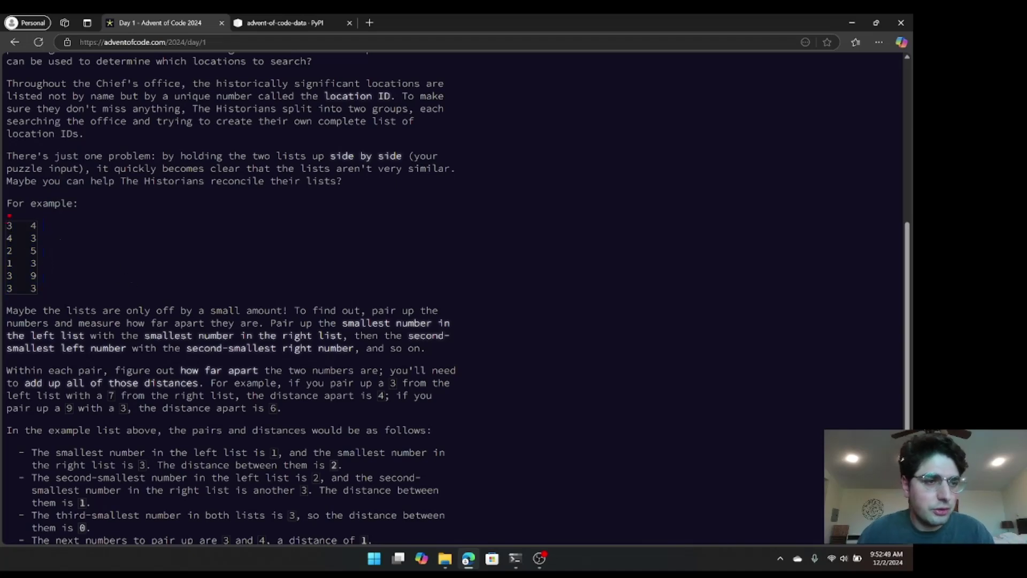
pyautogui.moveTo(9, 214); pyautogui.dragTo(58, 184)
pyautogui.moveTo(47, 222); pyautogui.dragTo(112, 202)
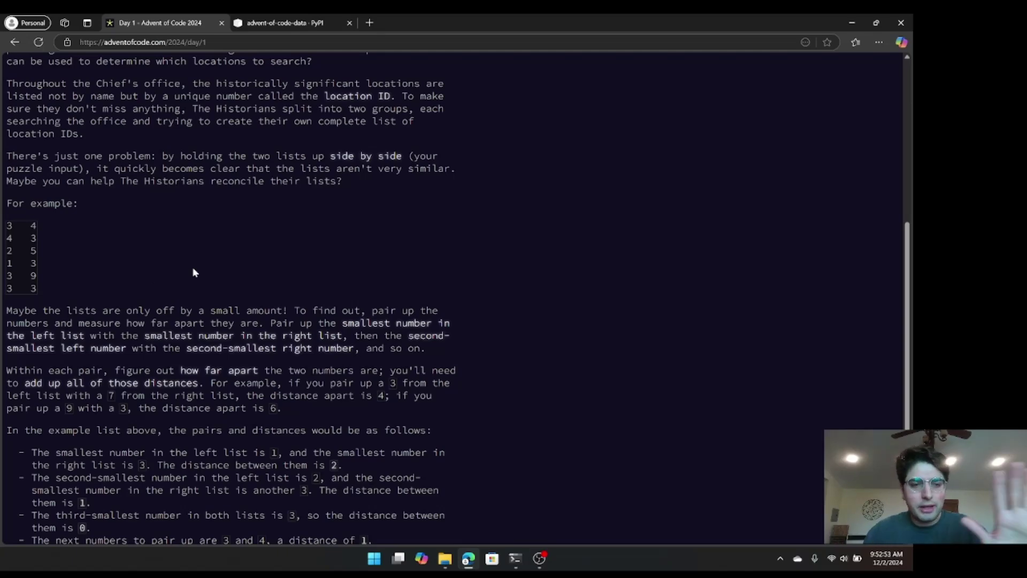
pyautogui.scroll(-4, 193, 271)
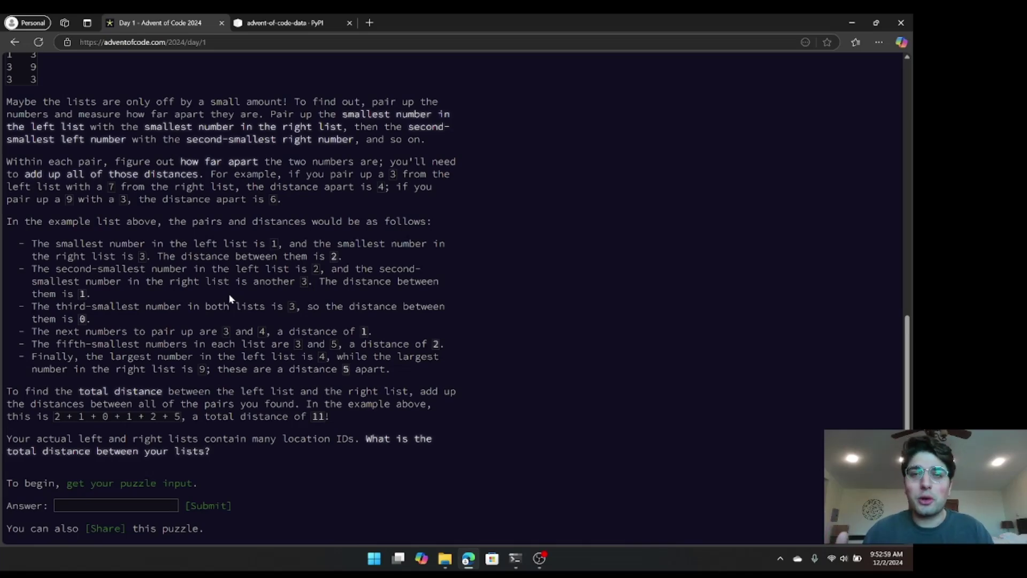
# Step: Open the Day 1 puzzle input in a new tab and select all its numbers
pyautogui.click(165, 489)
pyautogui.scroll(-10, 241, 353)
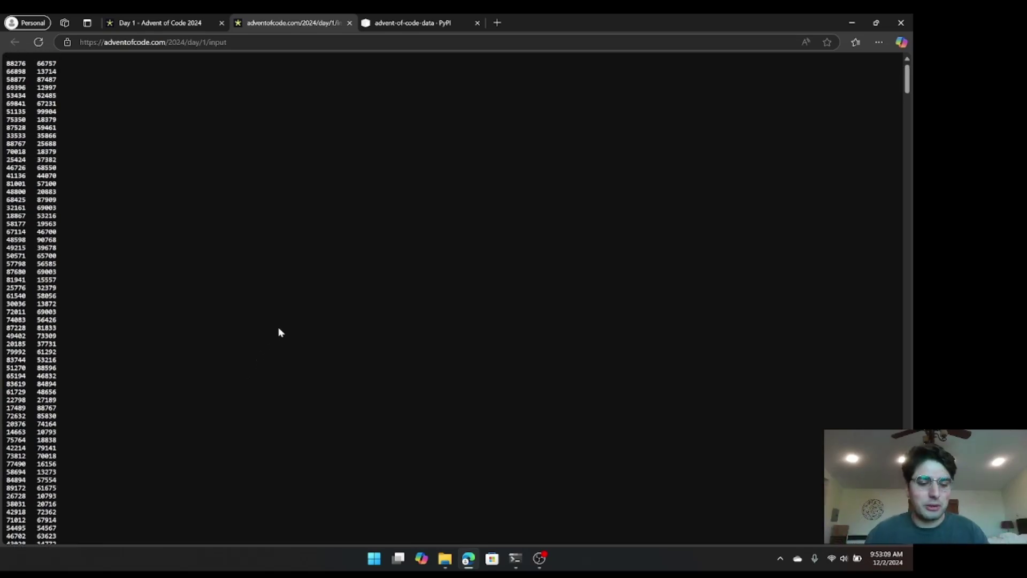
pyautogui.hotkey('ctrl', 'a')
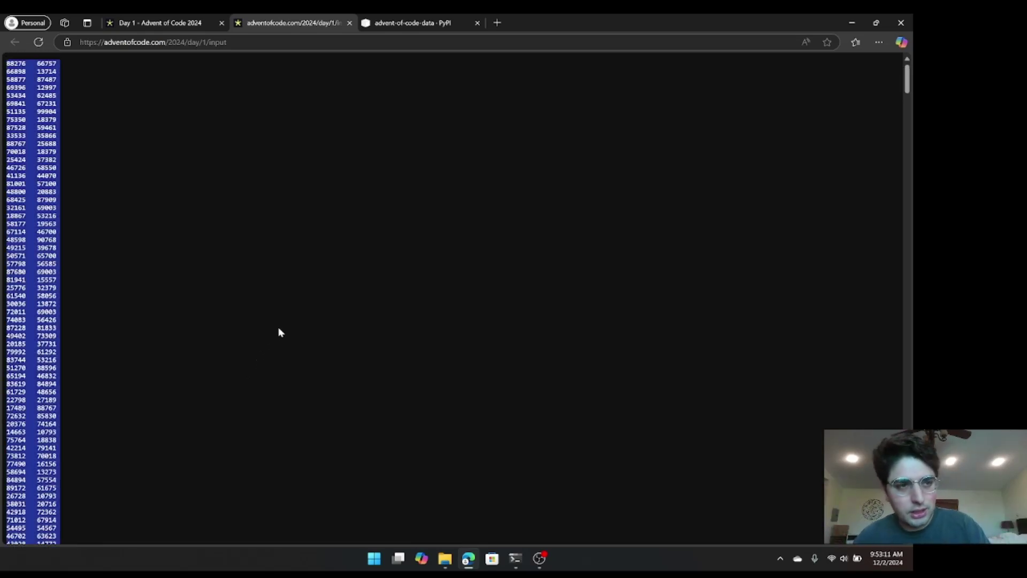
pyautogui.click(288, 342)
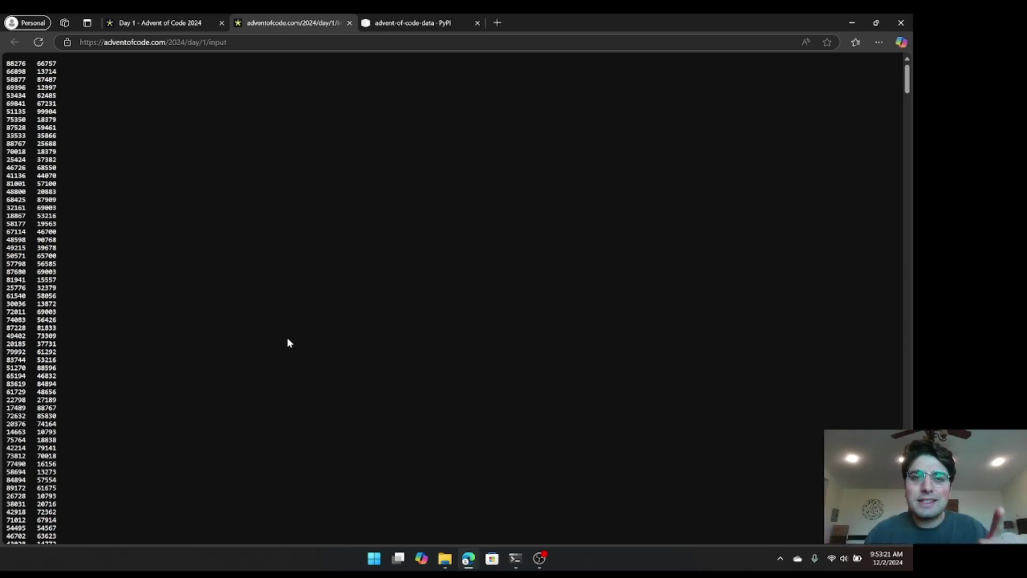
# Step: Switch to the advent-of-code-data package tab, then open the PowerToys quick access panel from the tray
pyautogui.click(416, 26)
pyautogui.scroll(-2, 598, 254)
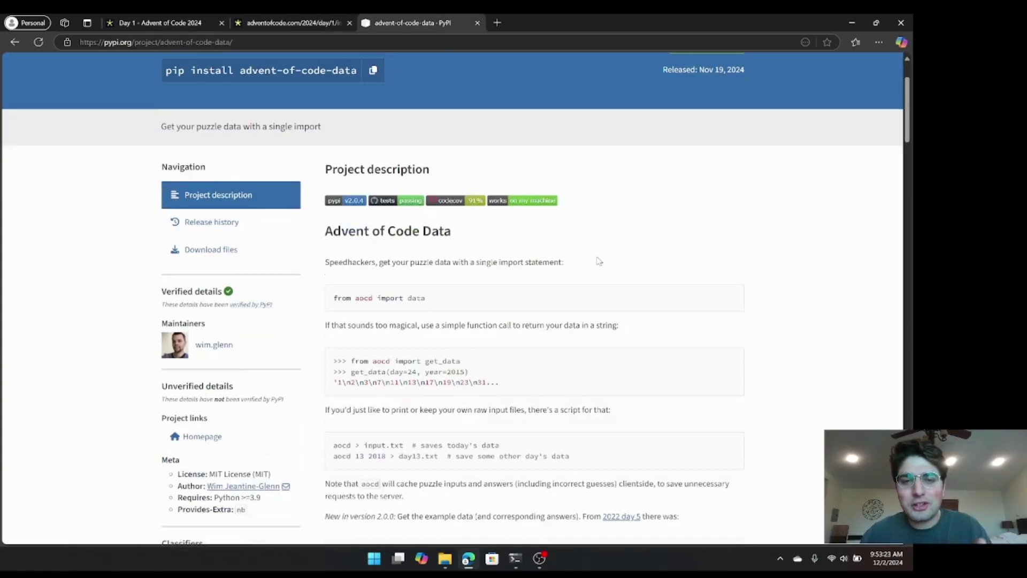
pyautogui.scroll(2, 598, 261)
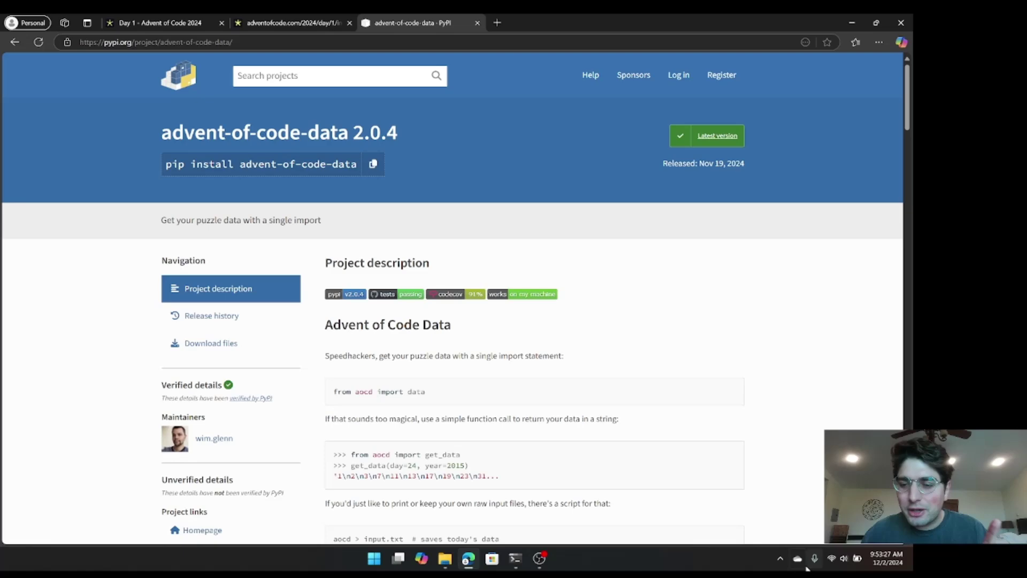
pyautogui.click(780, 558)
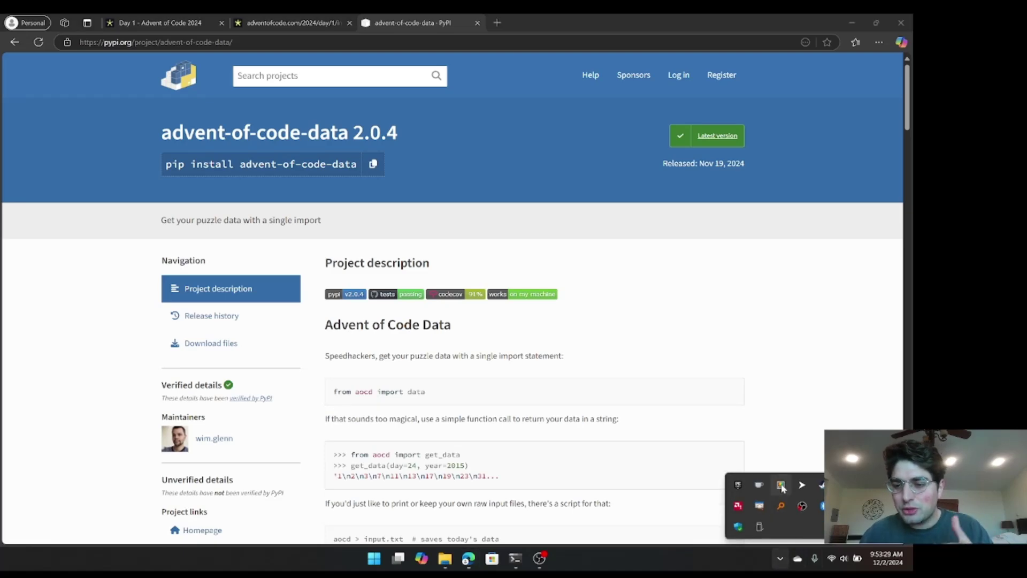
pyautogui.click(782, 486)
# Step: Open the PowerToys Settings Dashboard, then return to the advent-of-code-data page in Edge
pyautogui.click(872, 314)
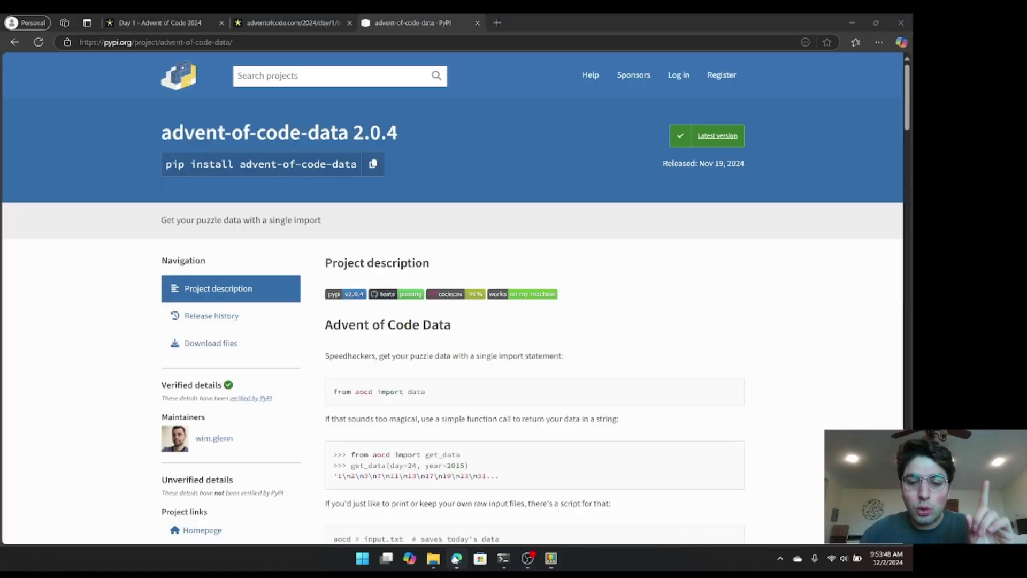
pyautogui.click(457, 559)
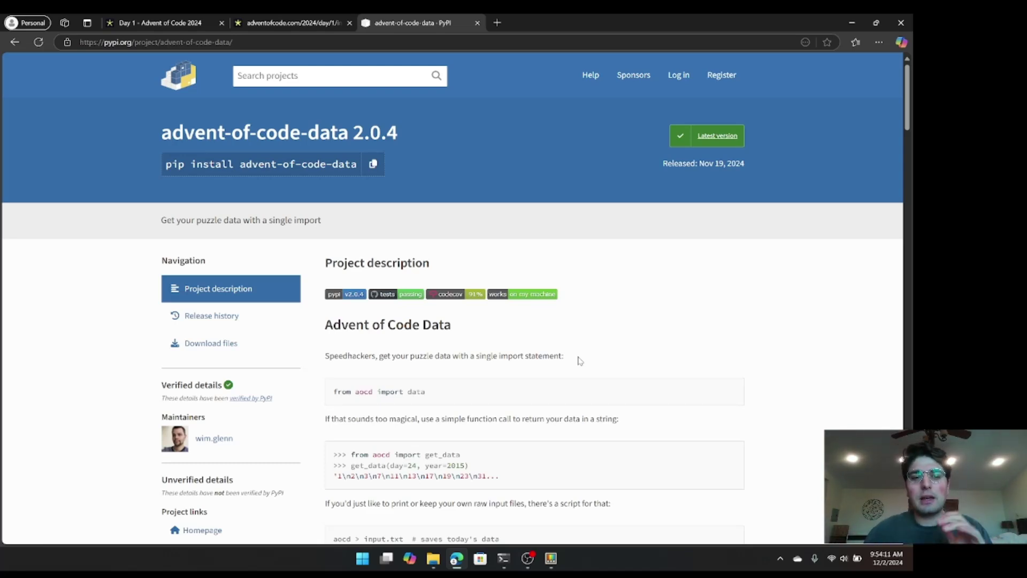
# Step: In the WSL terminal, run clear, cd to home, clear again and run pwd
pyautogui.click(503, 558)
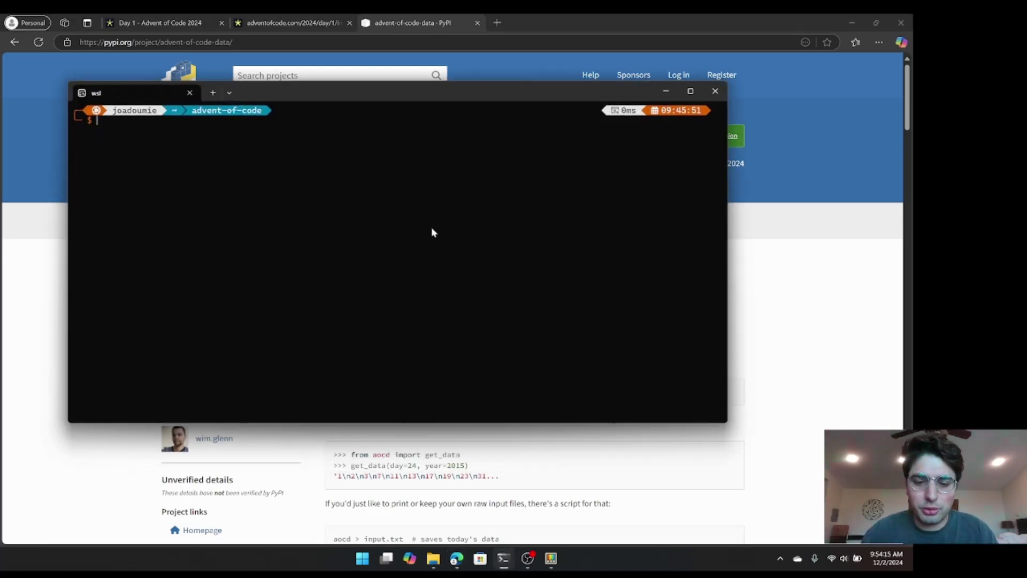
pyautogui.write('clear')
pyautogui.press('Return')
pyautogui.write('cd')
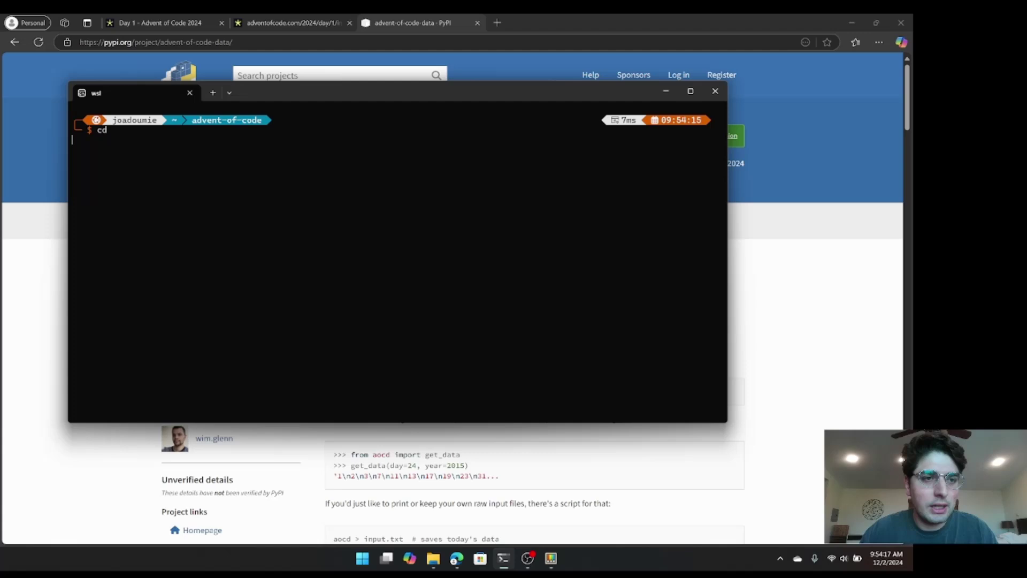
pyautogui.press('Return')
pyautogui.write('clear')
pyautogui.press('Return')
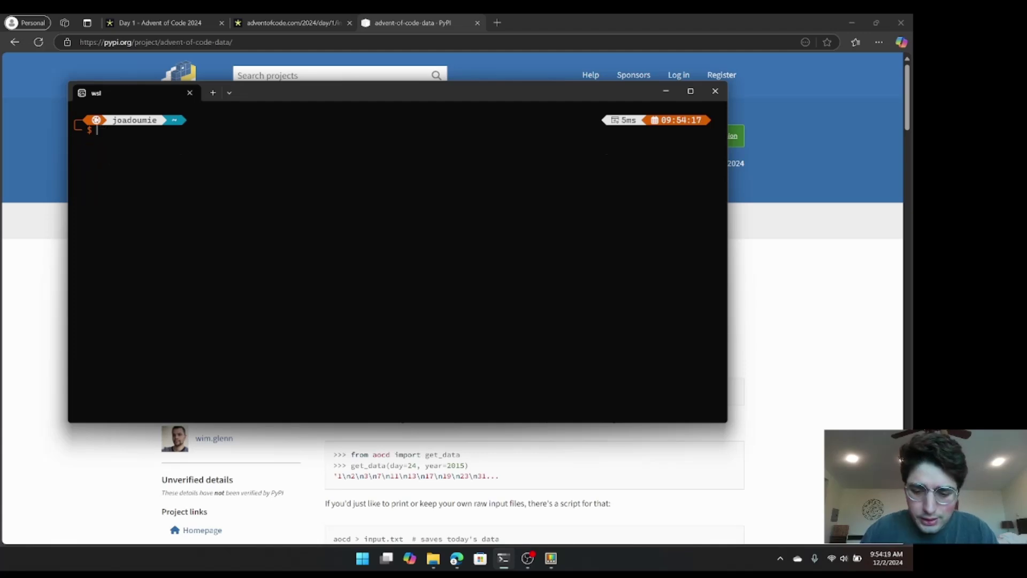
pyautogui.write('pwd')
pyautogui.press('Return')
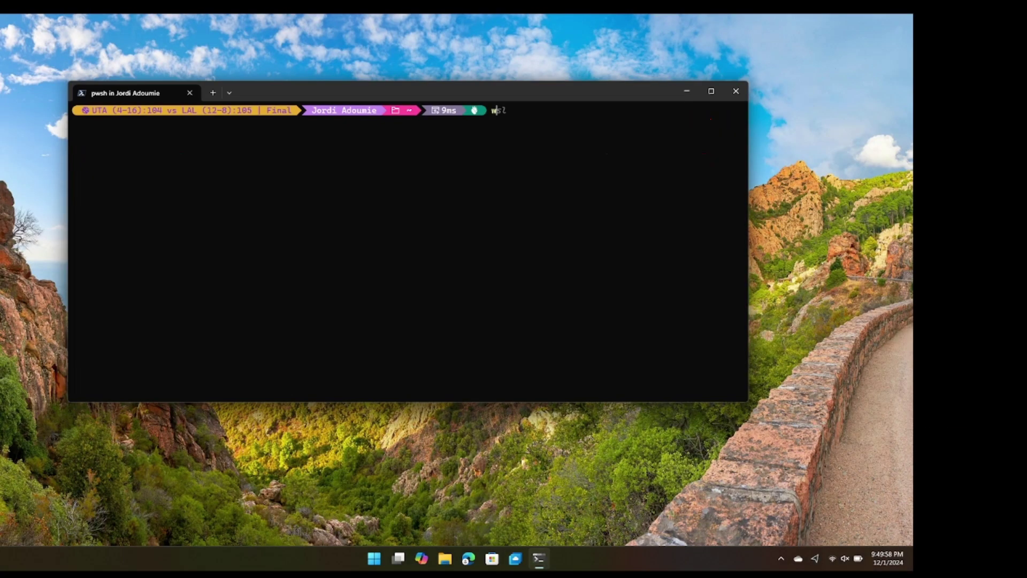
# Step: Run wsl --install, enter the new UNIX username and password, then clear the screen
pyautogui.write('wsl --install')
pyautogui.press('Return')
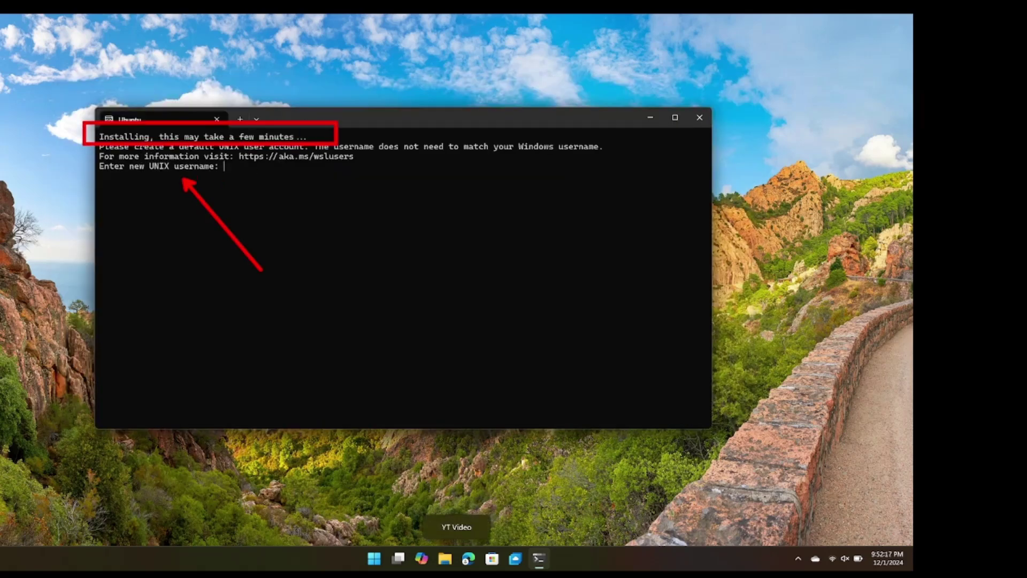
pyautogui.write('joadoumie')
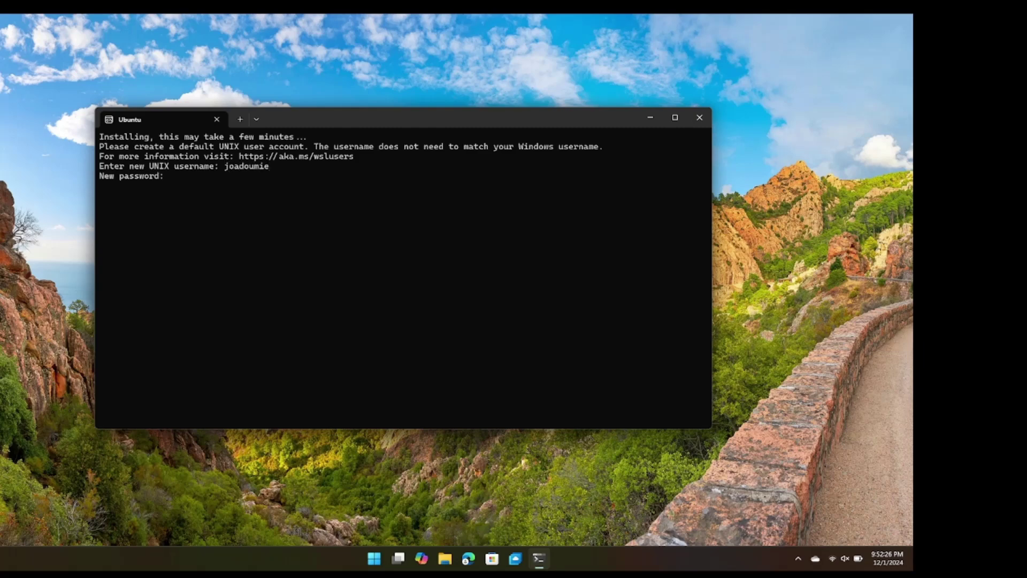
pyautogui.press('Return')
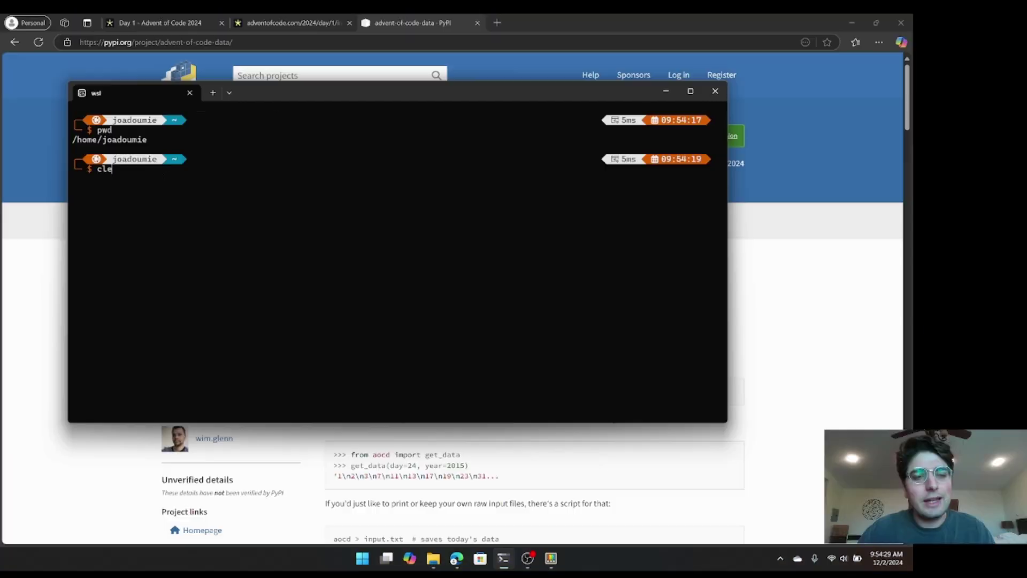
pyautogui.write('clear')
pyautogui.press('Return')
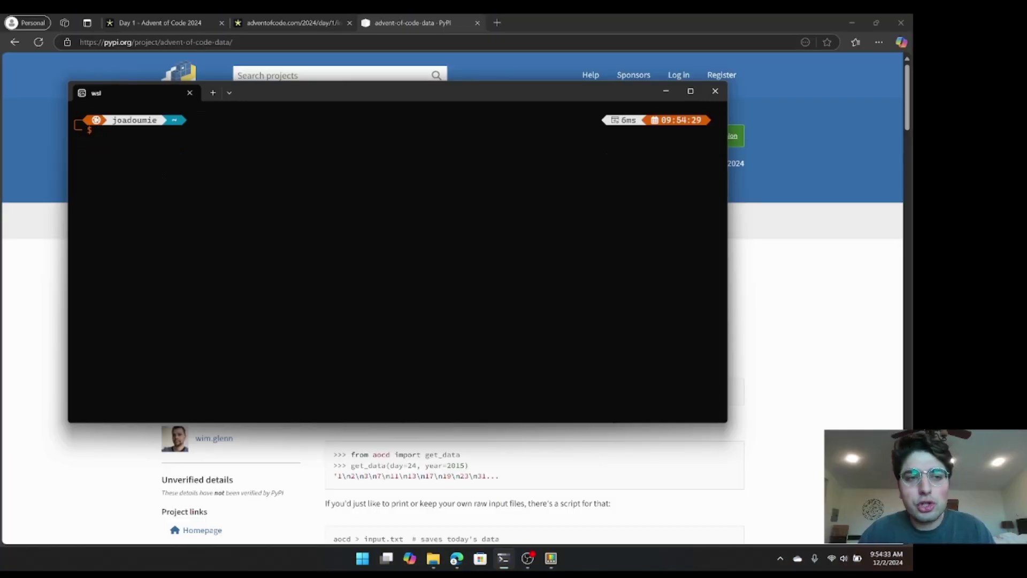
# Step: Run cd advent-of-code/, clear and ls, then mark the bin and include folders
pyautogui.write('cd a')
pyautogui.press('Tab')
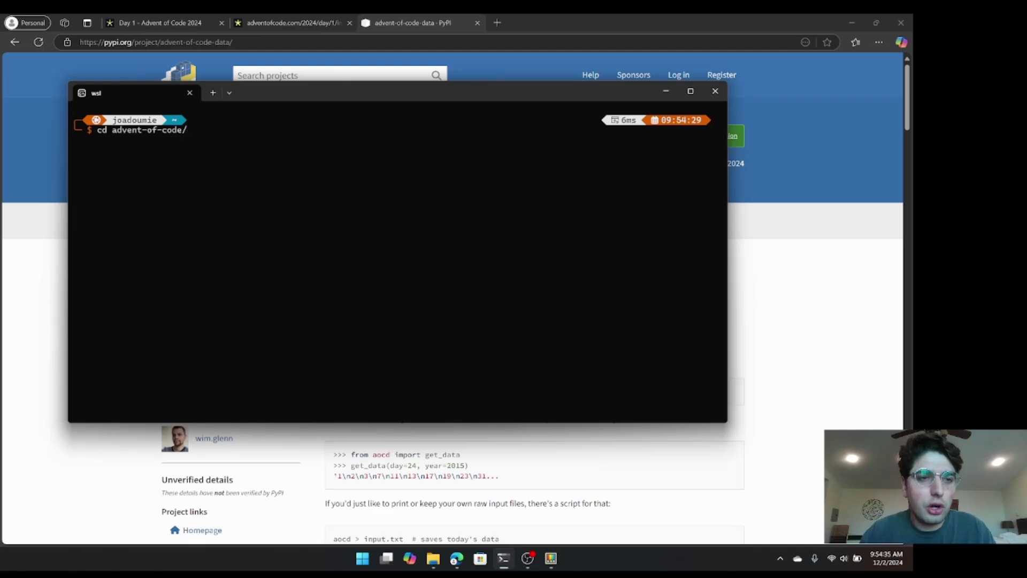
pyautogui.press('Return')
pyautogui.write('clear')
pyautogui.press('Return')
pyautogui.write('ls')
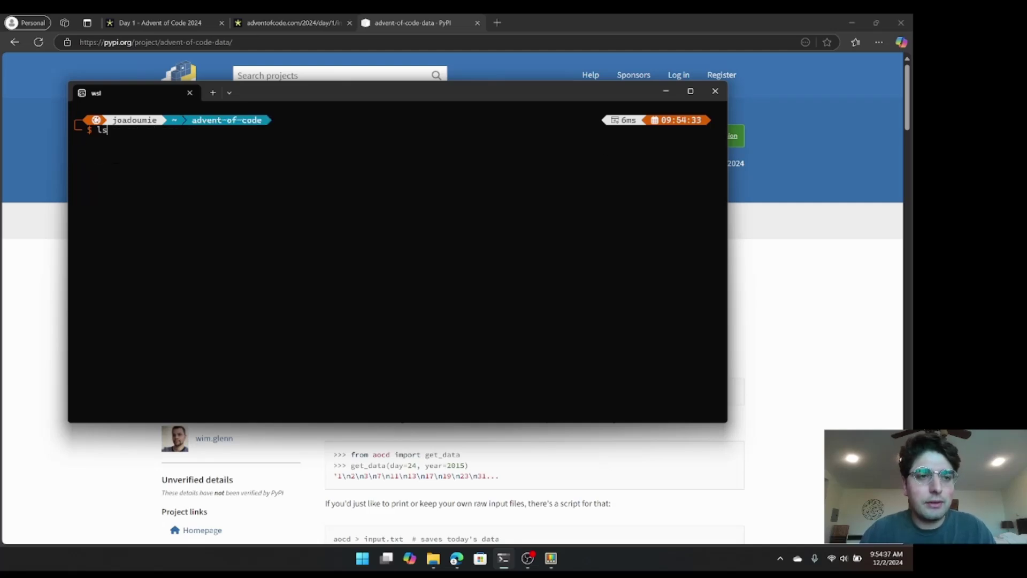
pyautogui.press('Return')
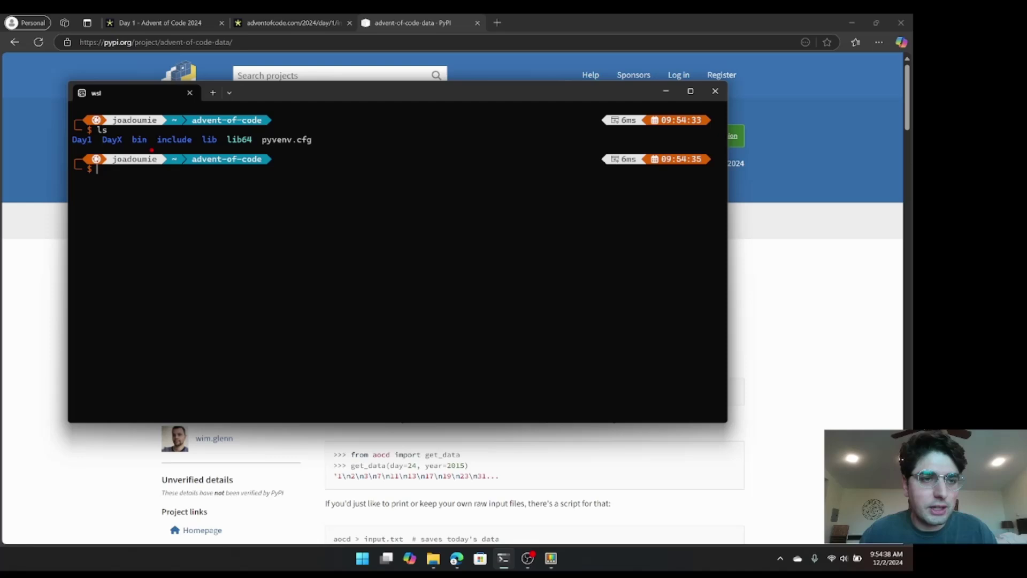
pyautogui.moveTo(141, 146); pyautogui.dragTo(168, 210)
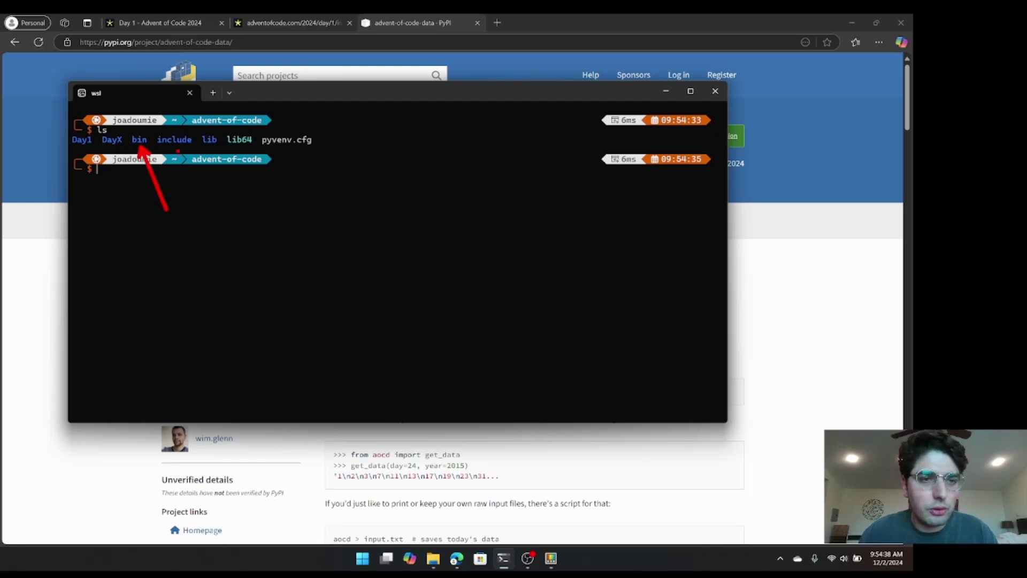
pyautogui.moveTo(178, 149)
pyautogui.mouseDown()
pyautogui.moveTo(209, 189)
pyautogui.moveTo(237, 200)
pyautogui.mouseUp()
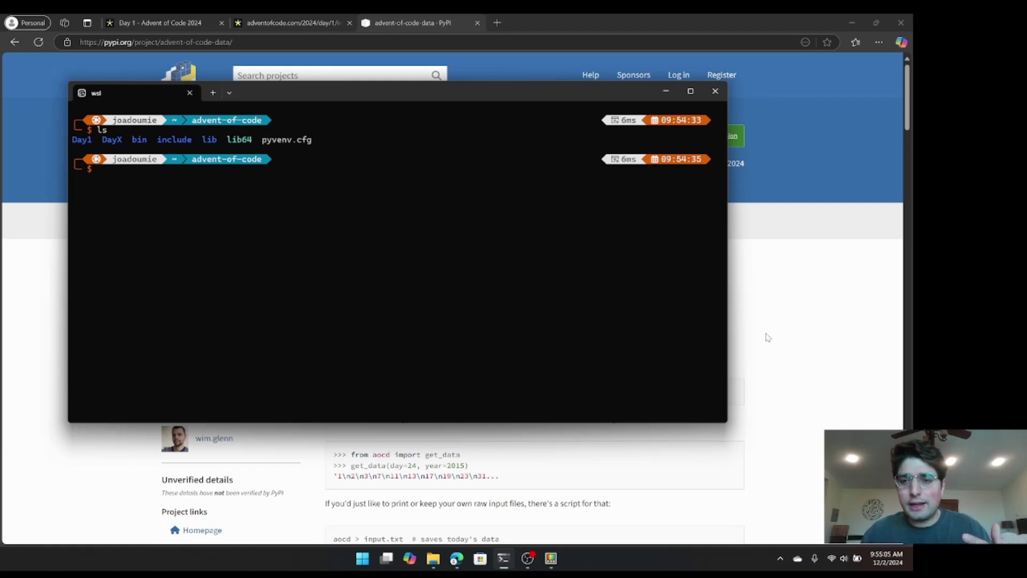
# Step: Open the advent-of-code folder in maximized VS Code with code . and show Day1's part1.py
pyautogui.write('code .')
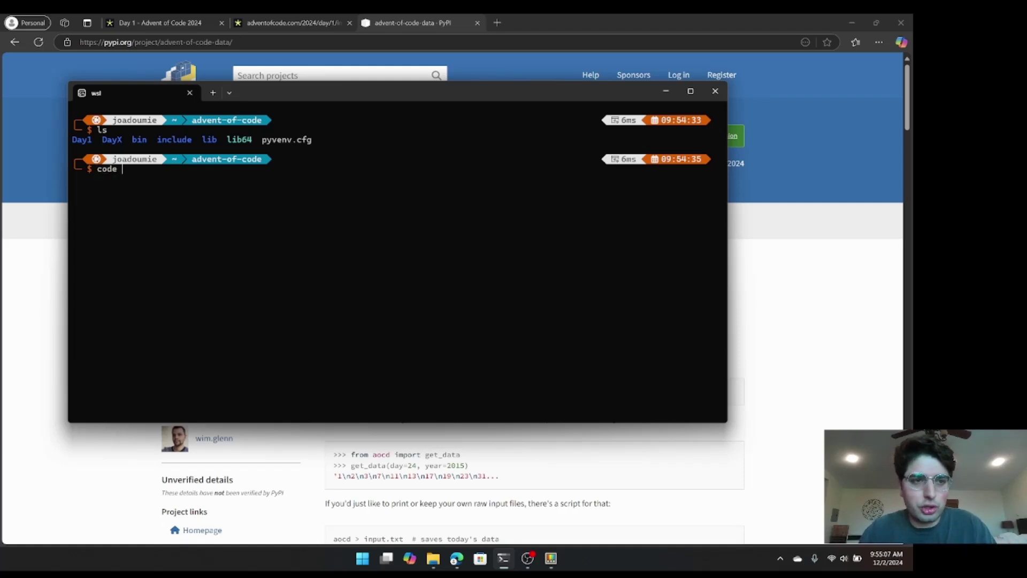
pyautogui.press('Return')
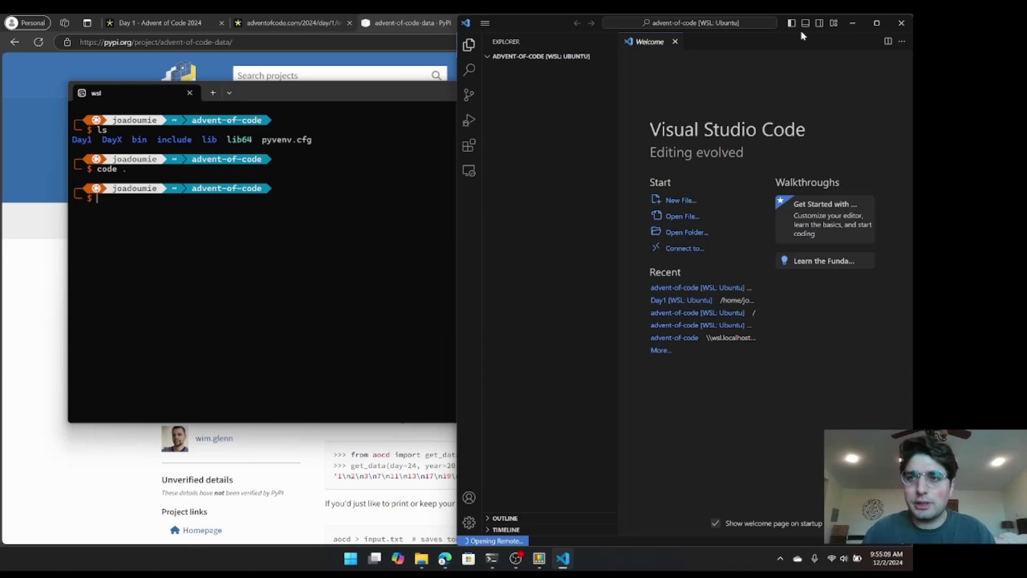
pyautogui.click(876, 22)
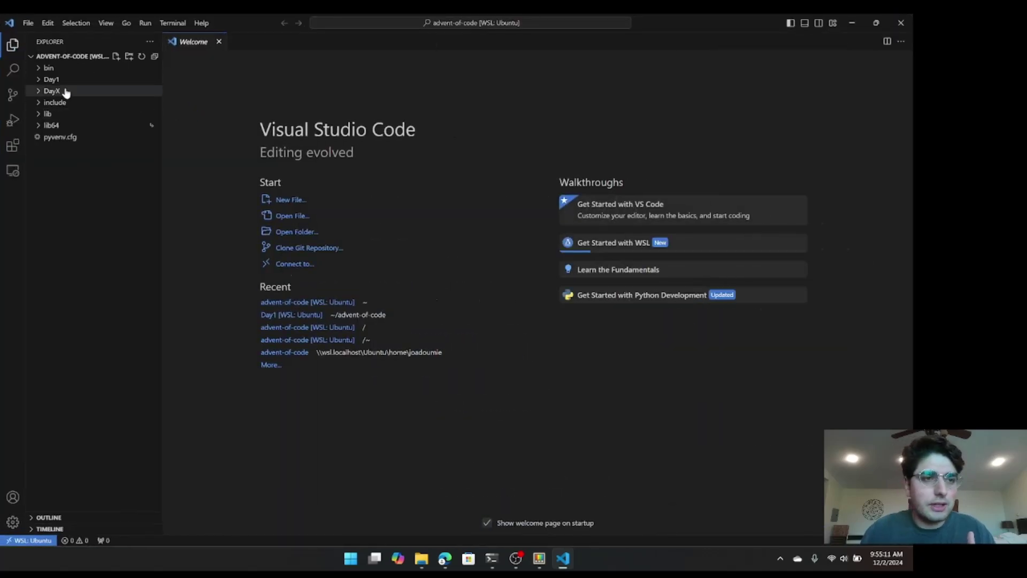
pyautogui.click(51, 80)
pyautogui.click(58, 91)
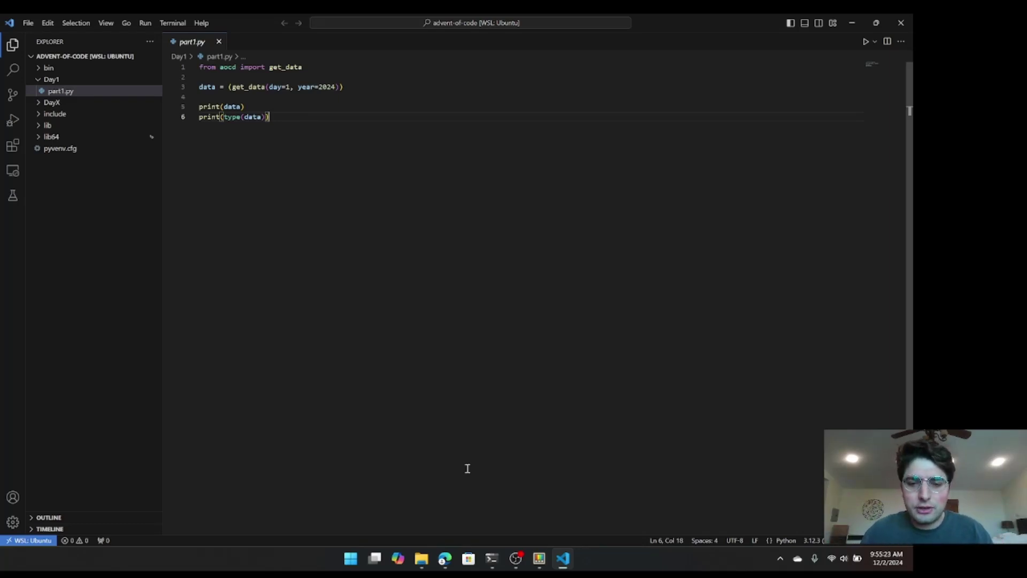
# Step: From the Day1 folder, run python3 part1.py; it fails with No module named 'aocd'
pyautogui.click(492, 559)
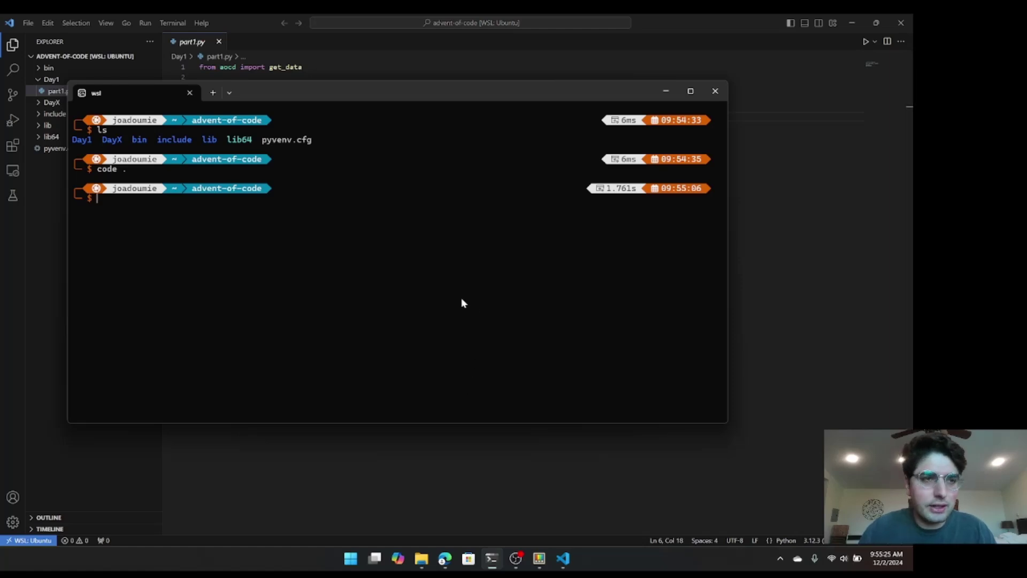
pyautogui.write('cd Day1')
pyautogui.press('Return')
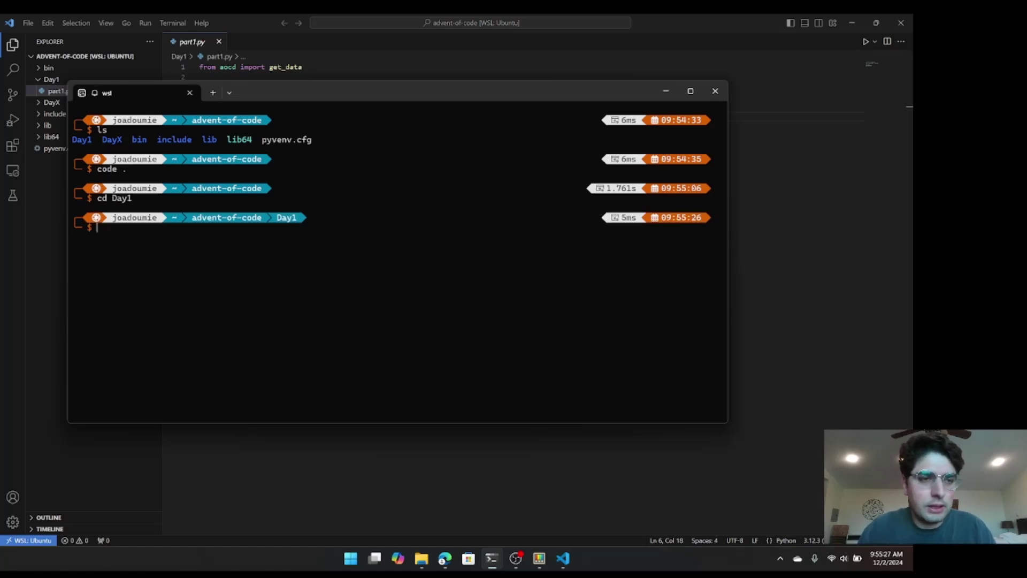
pyautogui.write('clear')
pyautogui.press('BackSpace')
pyautogui.press('BackSpace')
pyautogui.press('BackSpace')
pyautogui.press('BackSpace')
pyautogui.write('lear')
pyautogui.press('Return')
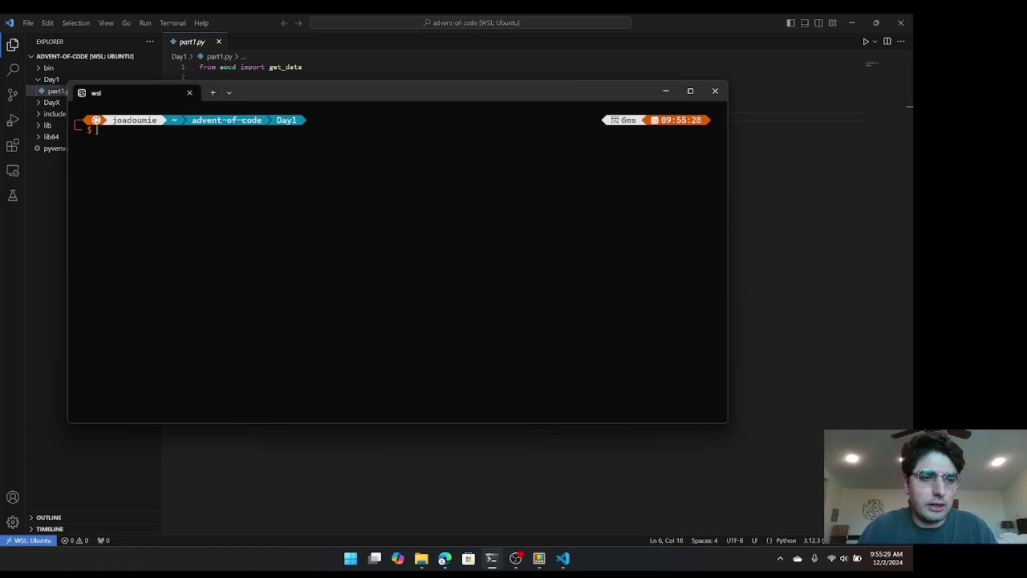
pyautogui.write('python3 part1.py')
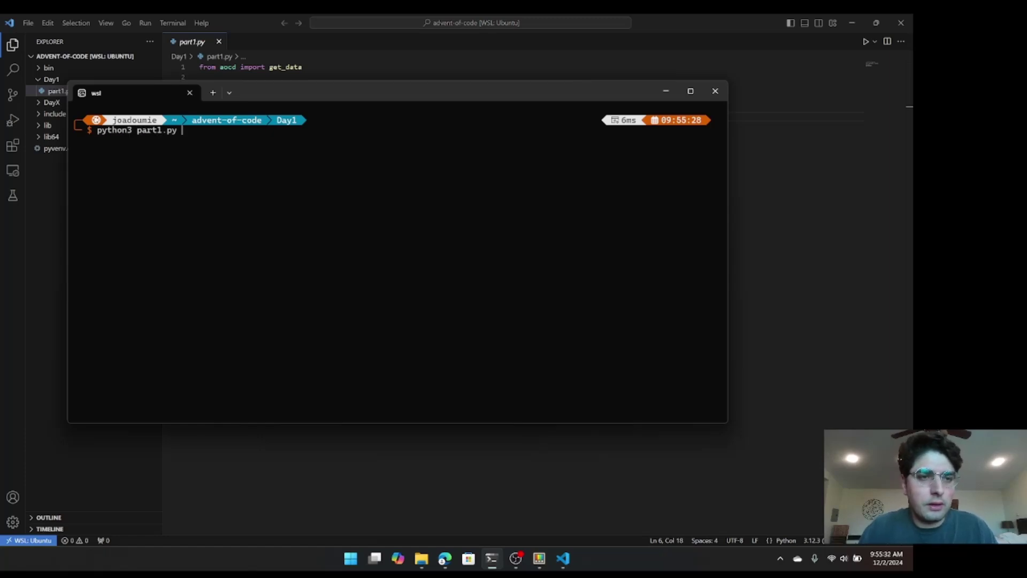
pyautogui.press('Return')
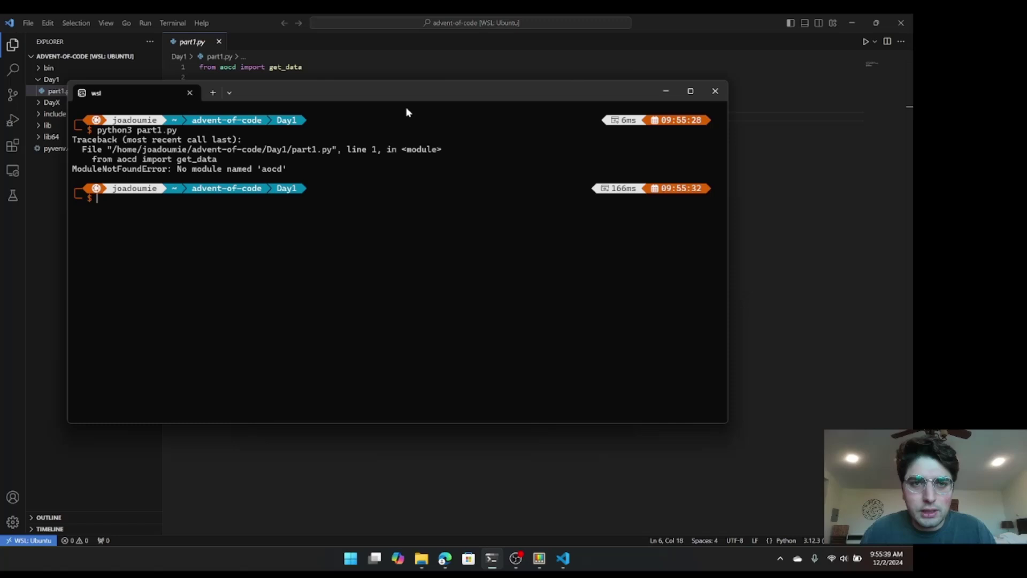
# Step: Go up to advent-of-code, activate the virtual environment with source bin/activate, and rerun part1.py
pyautogui.moveTo(407, 94); pyautogui.dragTo(470, 148)
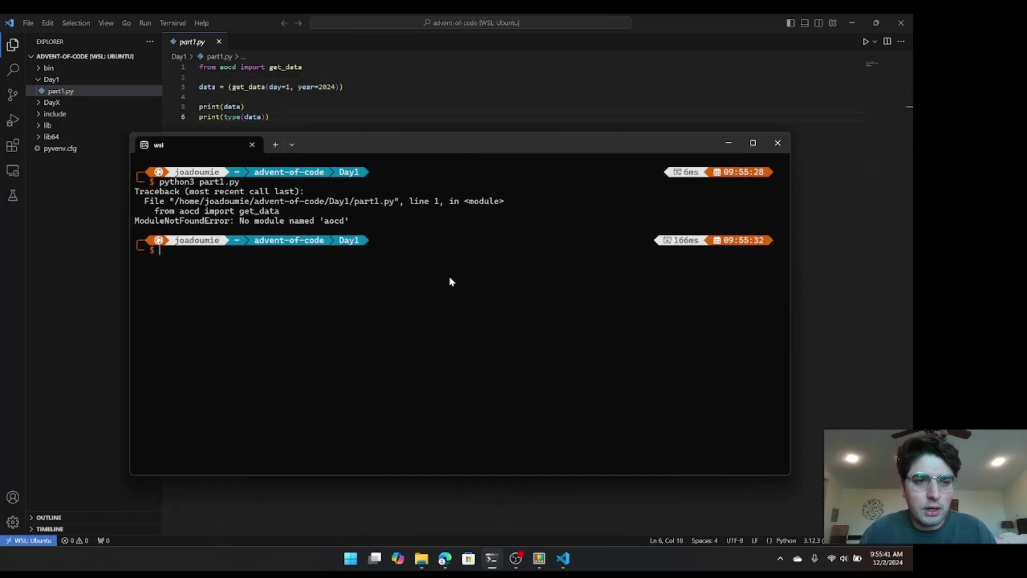
pyautogui.write('cd')
pyautogui.write('clear')
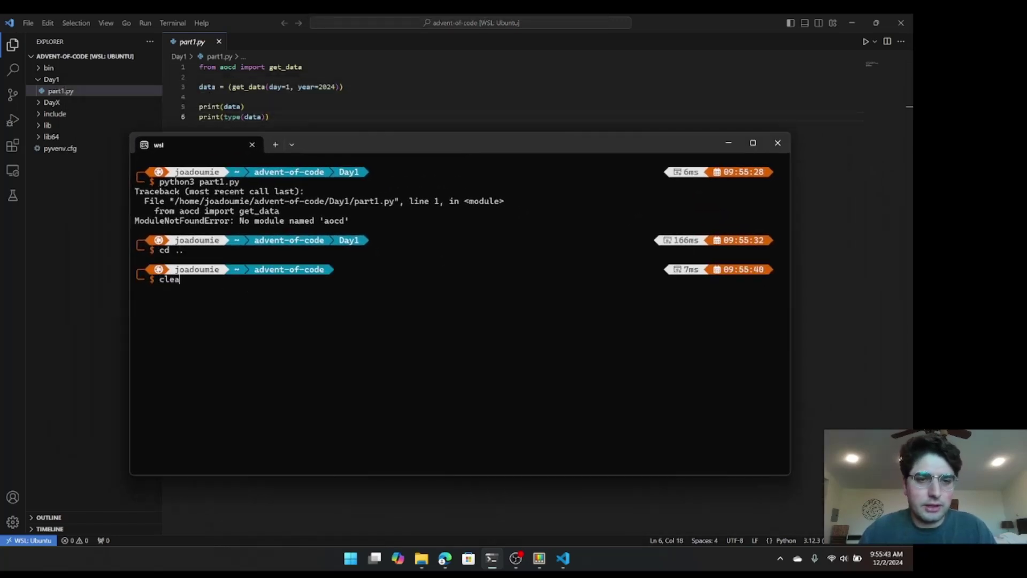
pyautogui.press('Return')
pyautogui.write('source bin')
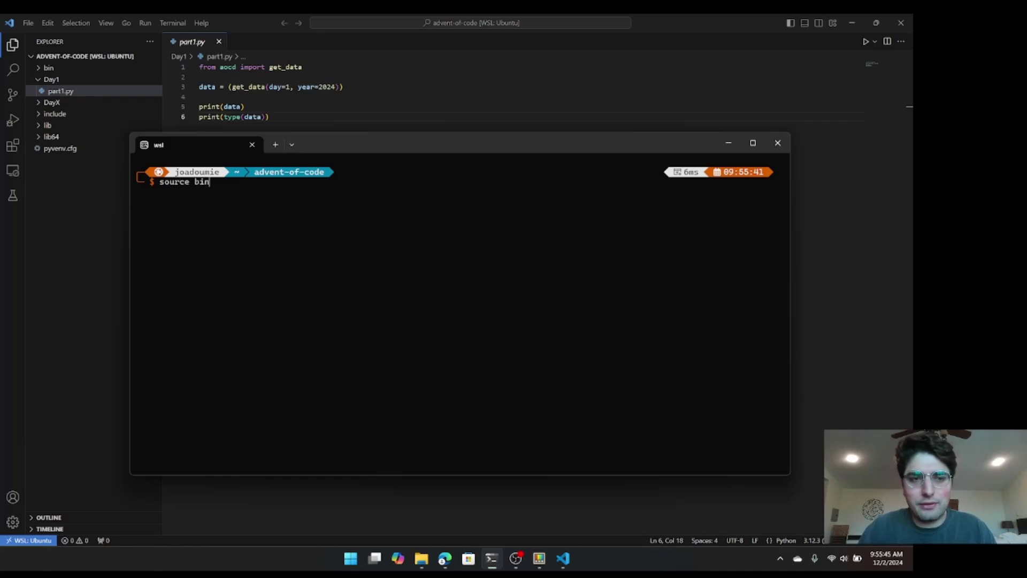
pyautogui.write('/activate')
pyautogui.press('Return')
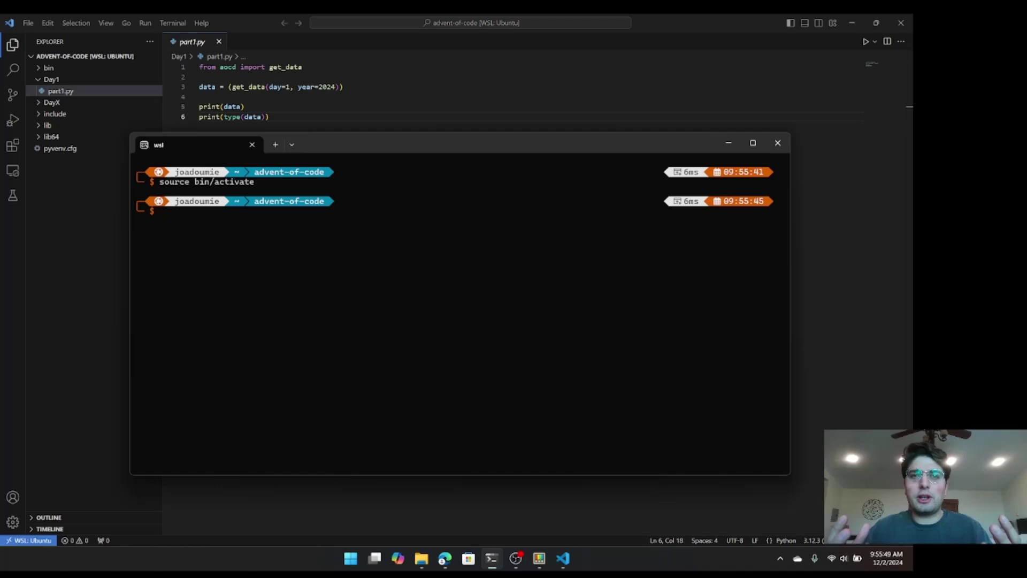
pyautogui.write('clear')
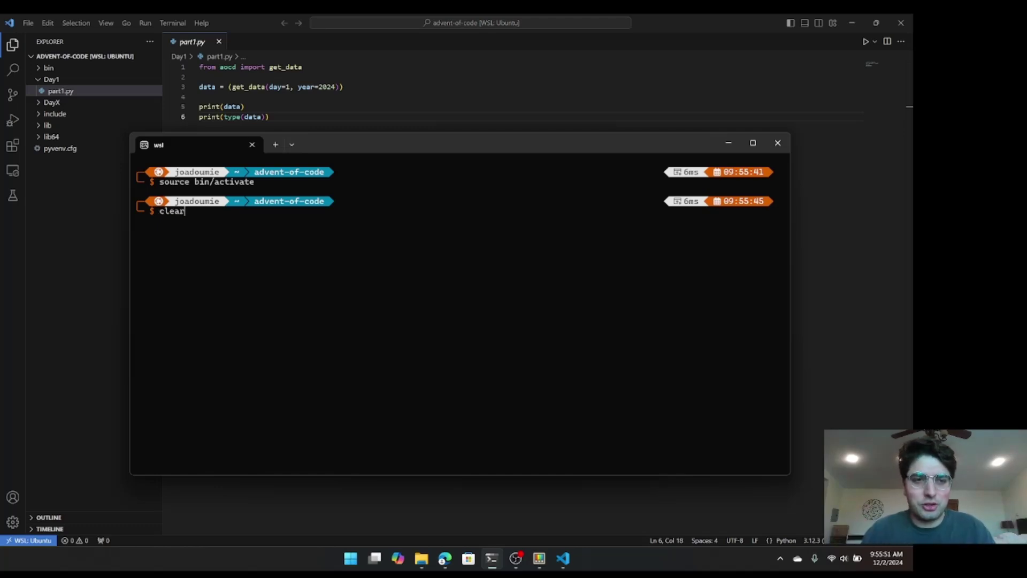
pyautogui.press('Return')
pyautogui.press('Up')
pyautogui.press('Up')
pyautogui.press('Up')
pyautogui.press('Up')
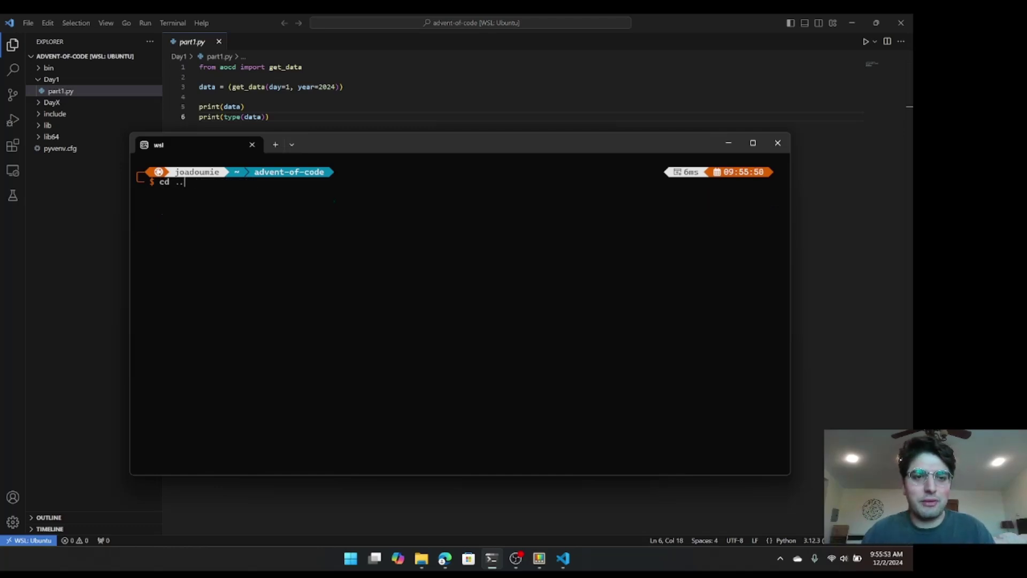
pyautogui.press('Return')
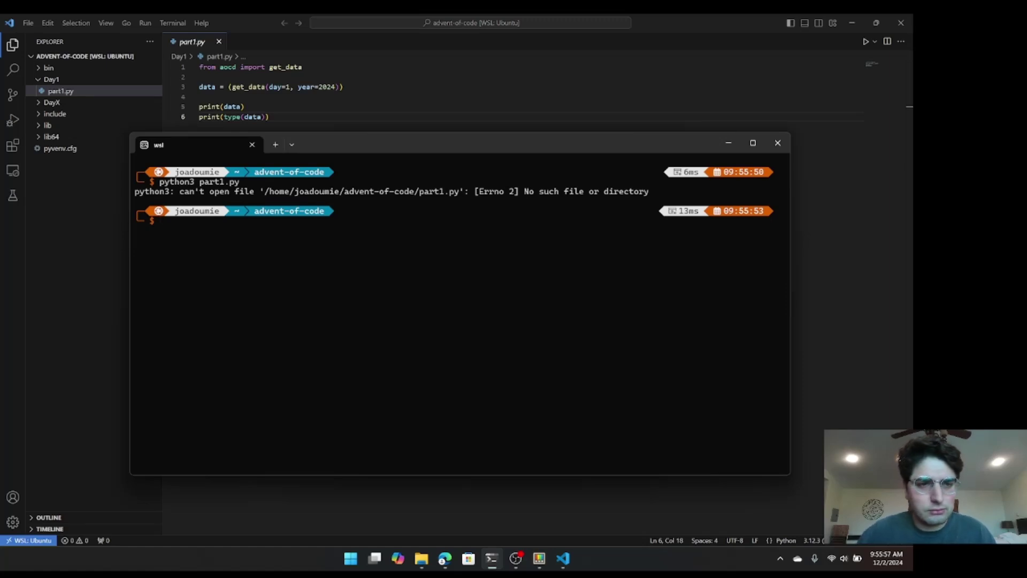
# Step: Run python3 part1.py from Day1 and outline the printed puzzle numbers and <class 'str'> line
pyautogui.write('cd Day1')
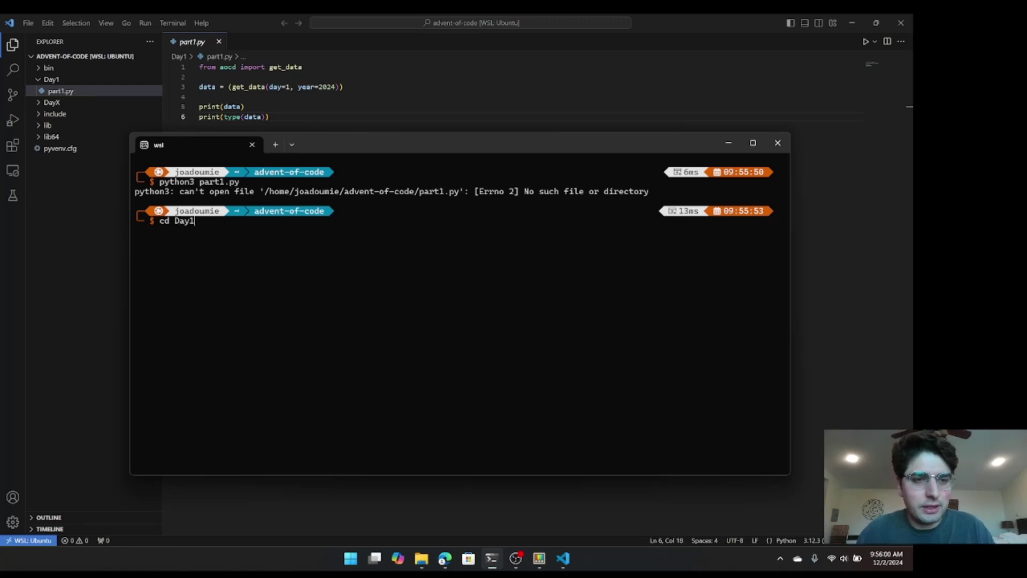
pyautogui.press('Return')
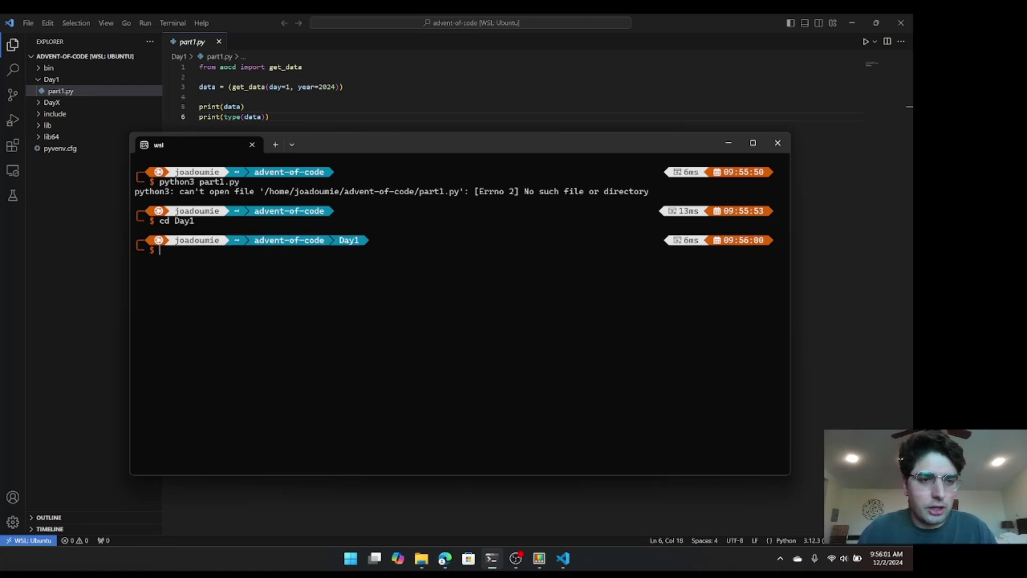
pyautogui.write('clear')
pyautogui.press('Return')
pyautogui.write('python3 ')
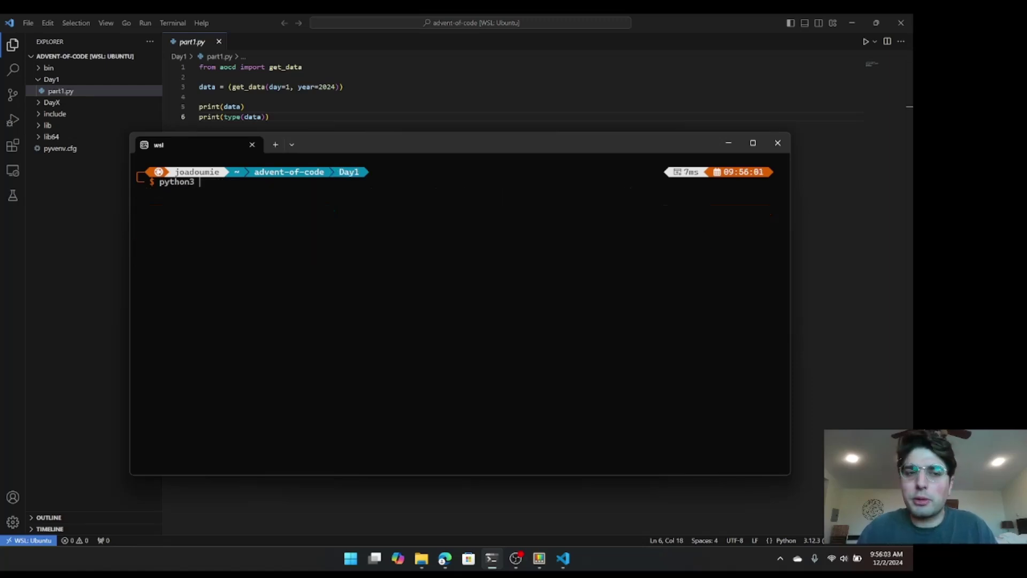
pyautogui.write('part1.py')
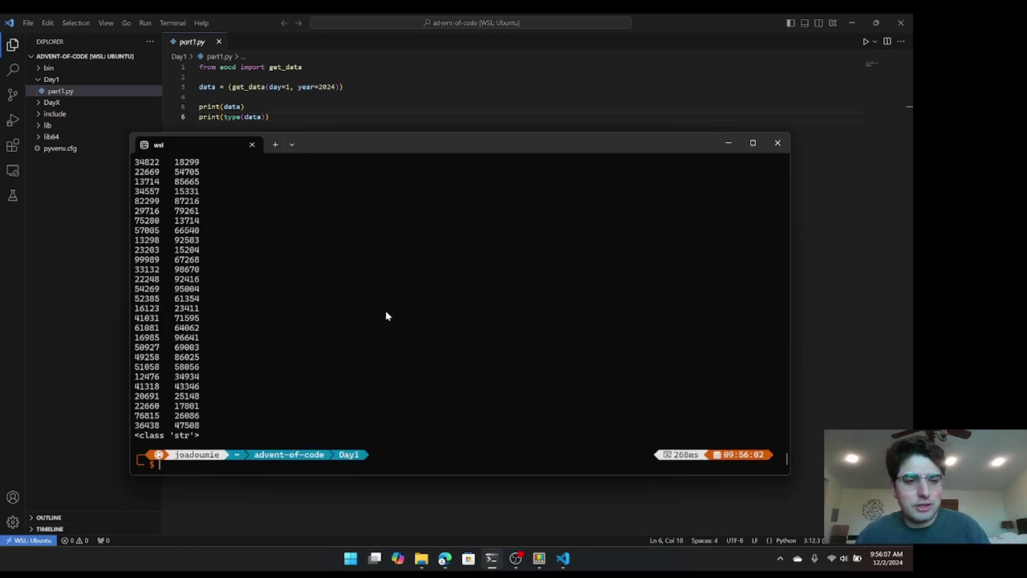
pyautogui.moveTo(128, 191)
pyautogui.mouseDown()
pyautogui.moveTo(225, 294)
pyautogui.moveTo(254, 384)
pyautogui.mouseUp()
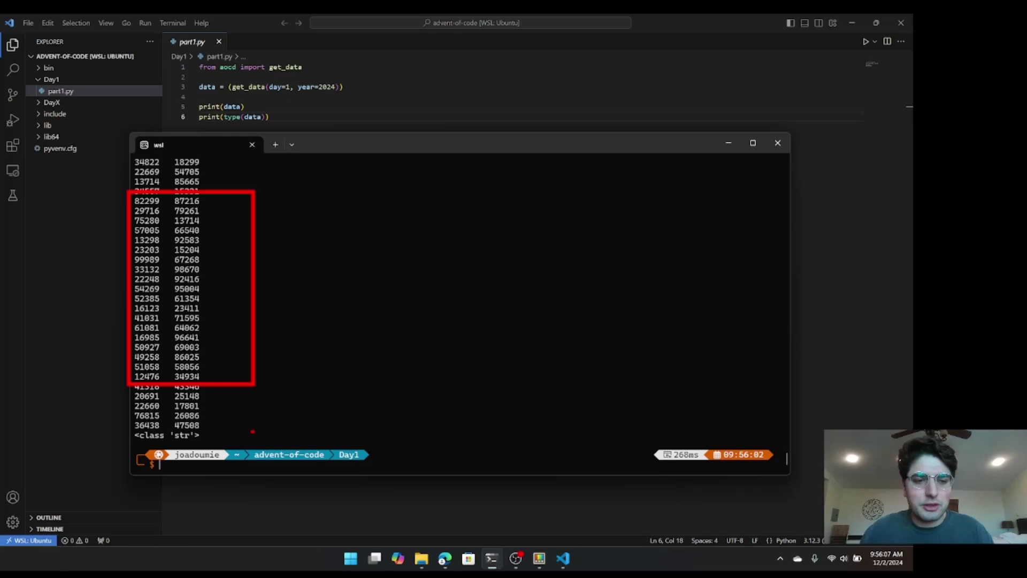
pyautogui.moveTo(207, 440); pyautogui.dragTo(421, 440)
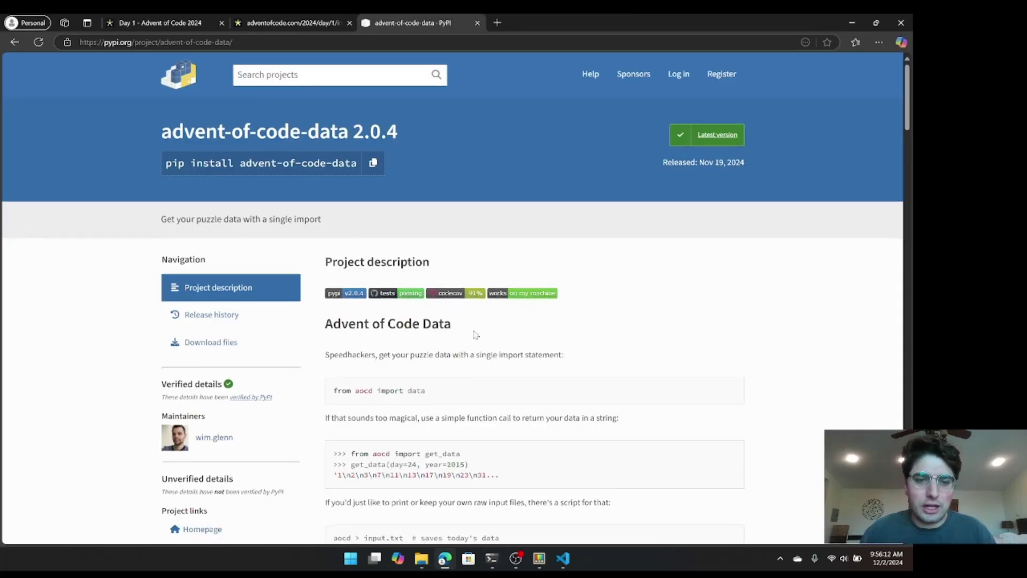
# Step: Review the advent-of-code-data Models docs, outlining the wrong-answer example, then return to part1.py
pyautogui.scroll(-10, 632, 259)
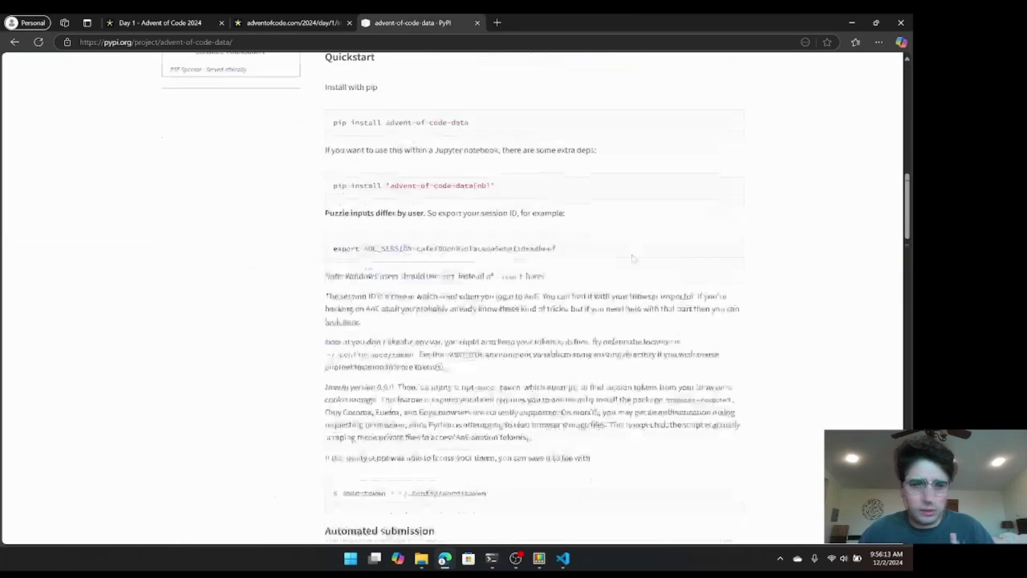
pyautogui.scroll(-12, 631, 259)
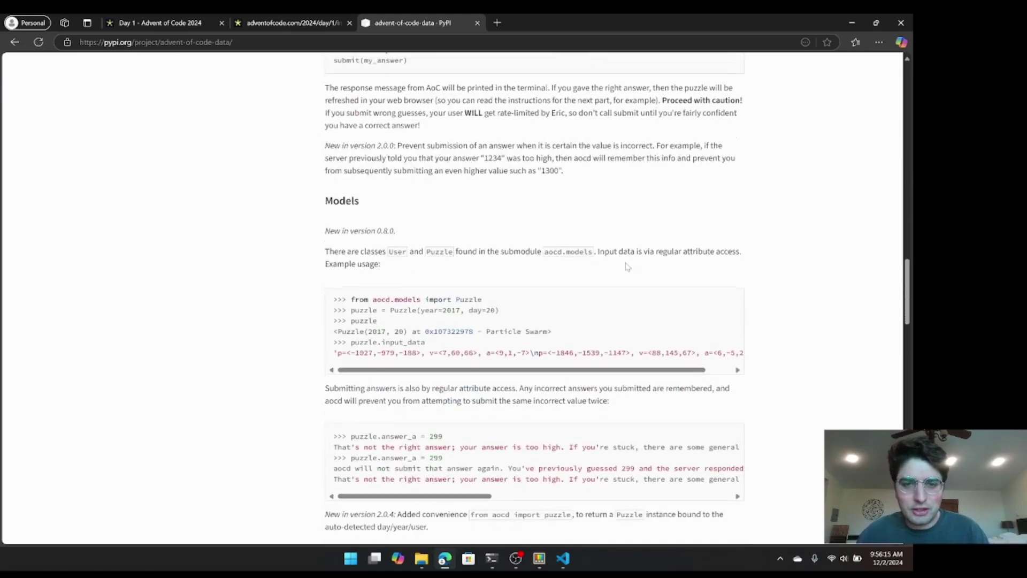
pyautogui.scroll(-1, 628, 266)
pyautogui.moveTo(487, 239); pyautogui.dragTo(650, 148)
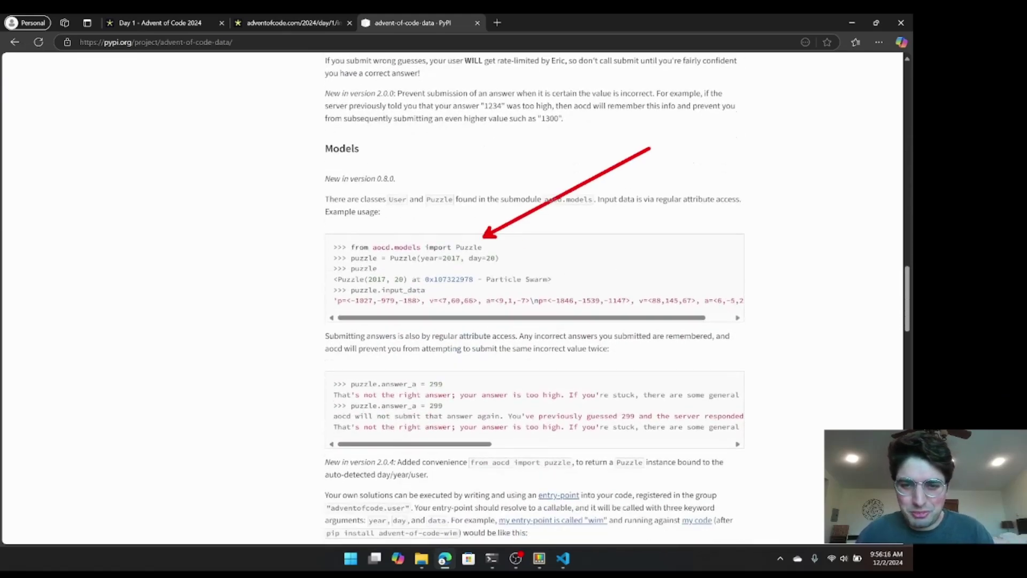
pyautogui.moveTo(307, 372)
pyautogui.mouseDown()
pyautogui.moveTo(745, 394)
pyautogui.moveTo(777, 405)
pyautogui.mouseUp()
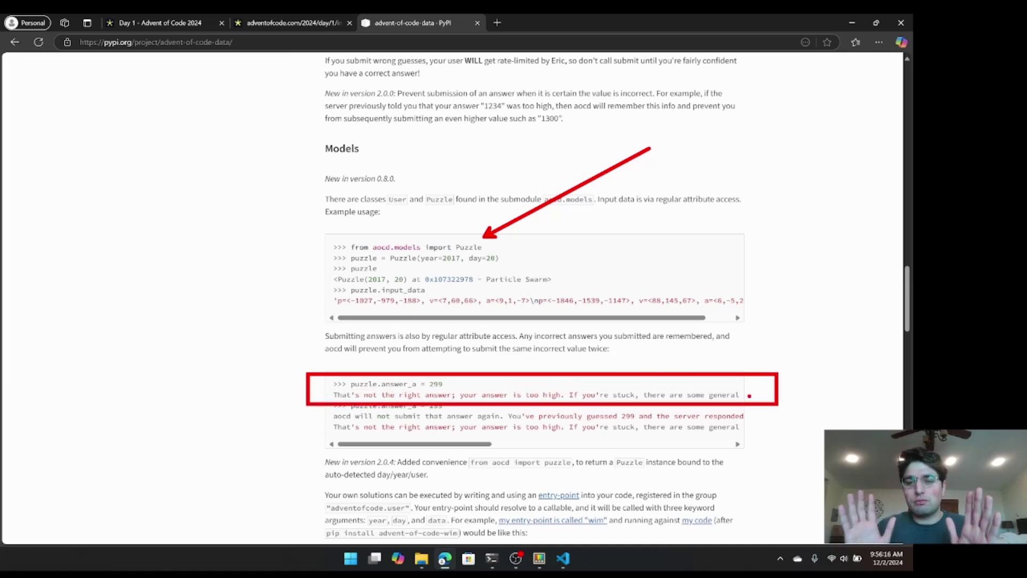
pyautogui.press('Escape')
pyautogui.scroll(15, 740, 403)
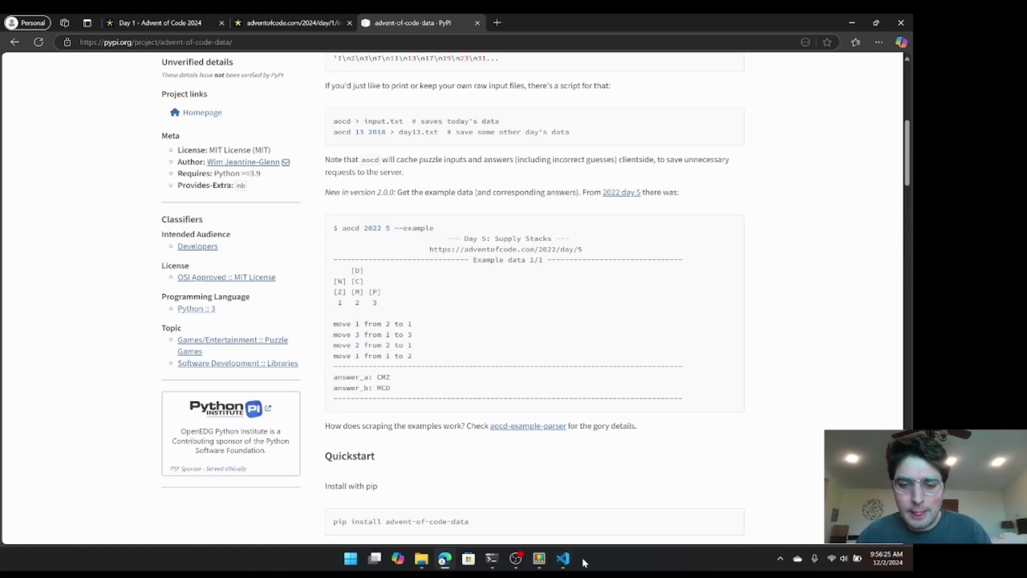
pyautogui.click(564, 558)
# Step: Change part1.py to get_data(day=2, year=2024) and rerun it in the terminal
pyautogui.click(289, 86)
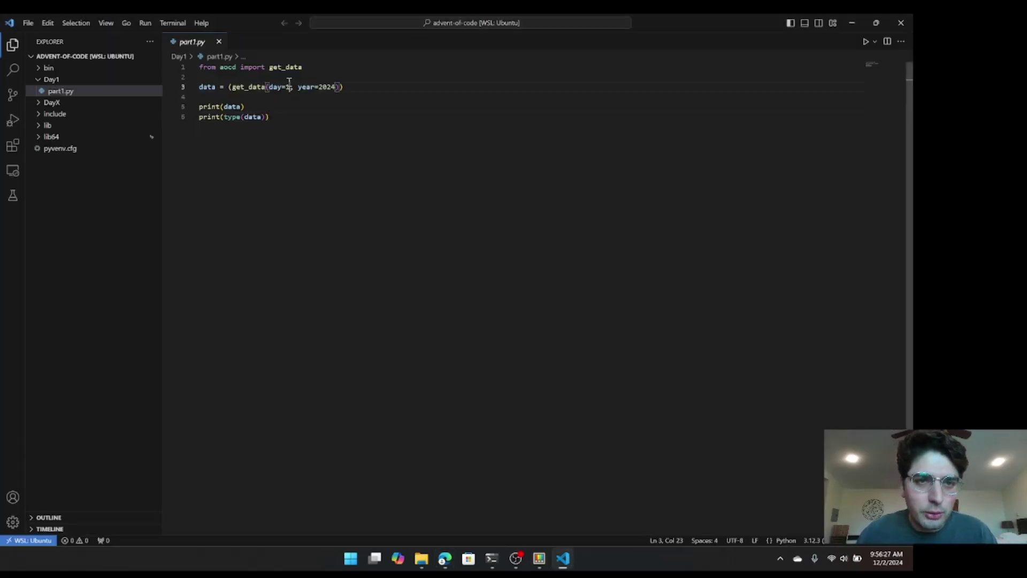
pyautogui.press('BackSpace')
pyautogui.write('2')
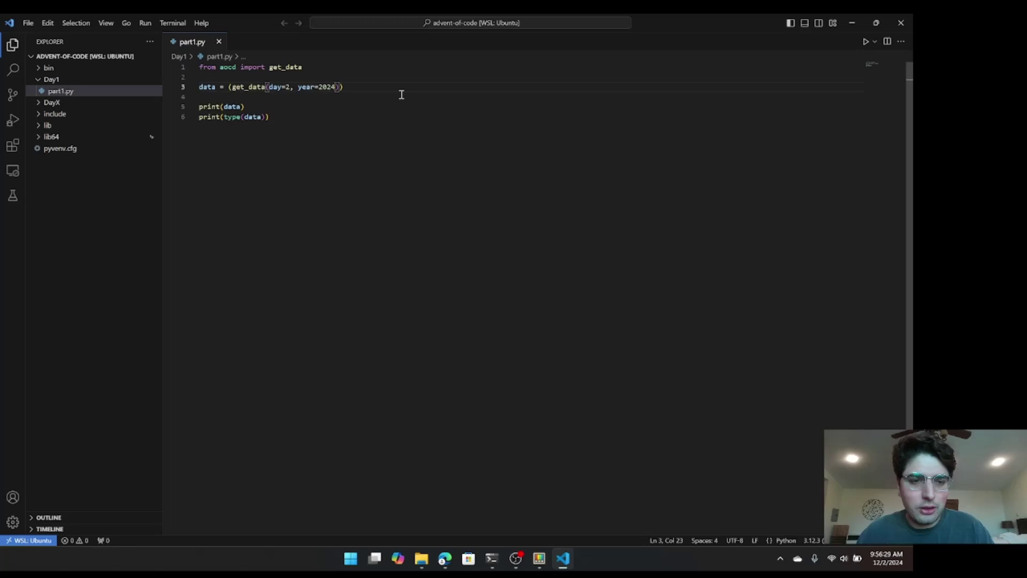
pyautogui.click(492, 558)
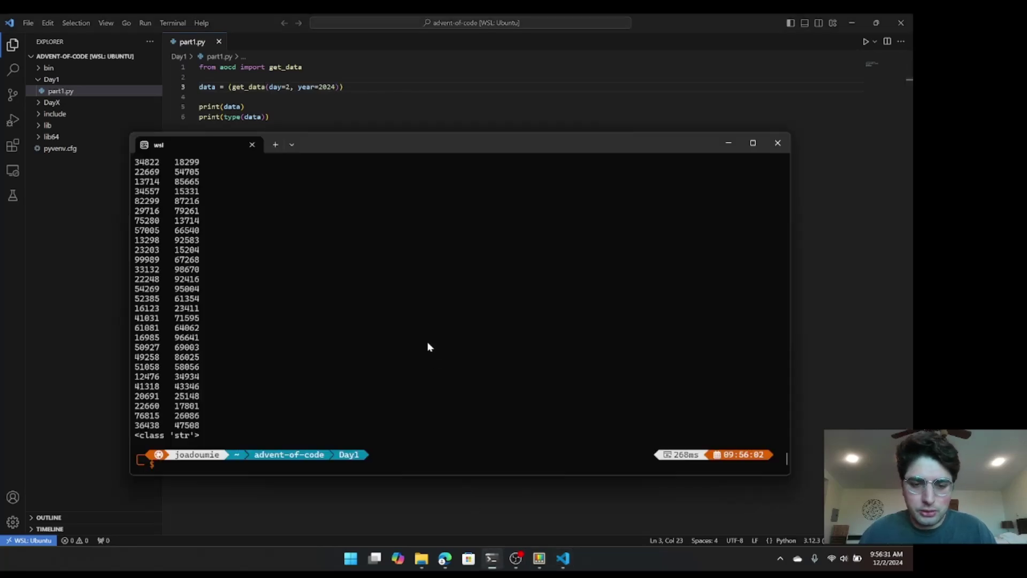
pyautogui.write('clear')
pyautogui.press('Return')
pyautogui.write('python3 part1.py')
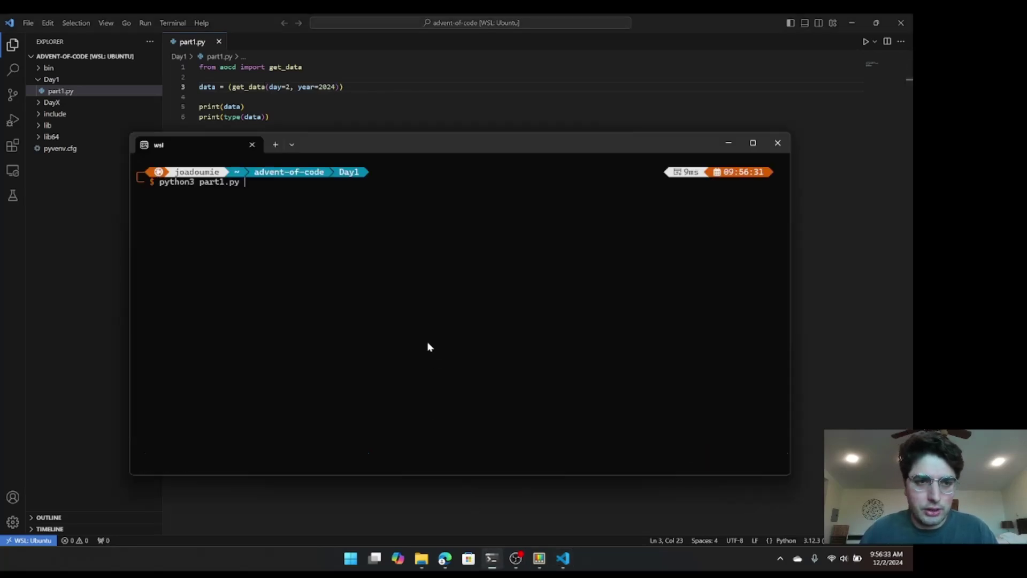
pyautogui.press('Return')
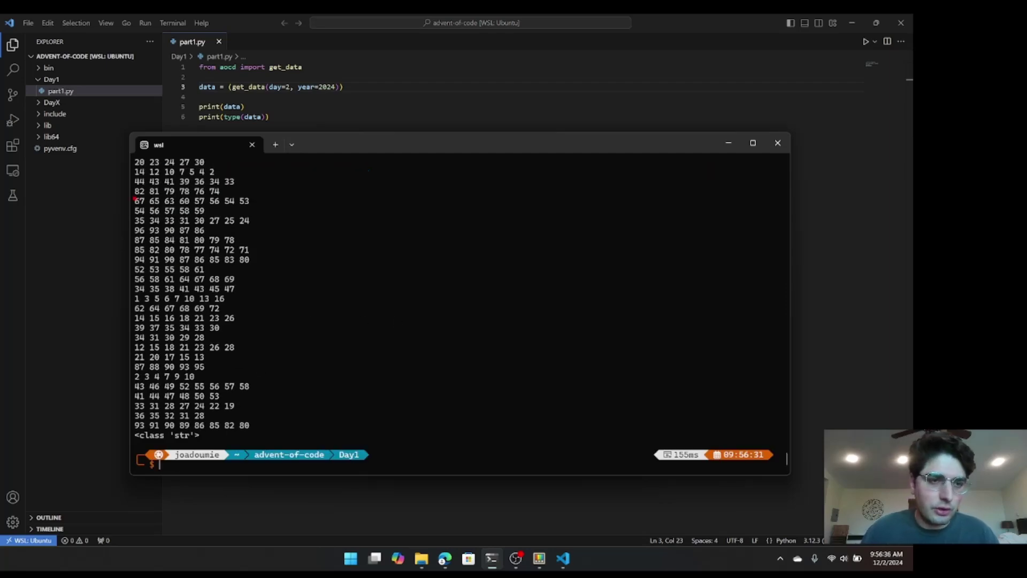
# Step: Outline the printed day 2 puzzle rows, then bring the part1.py editor back in front
pyautogui.moveTo(135, 199); pyautogui.dragTo(326, 405)
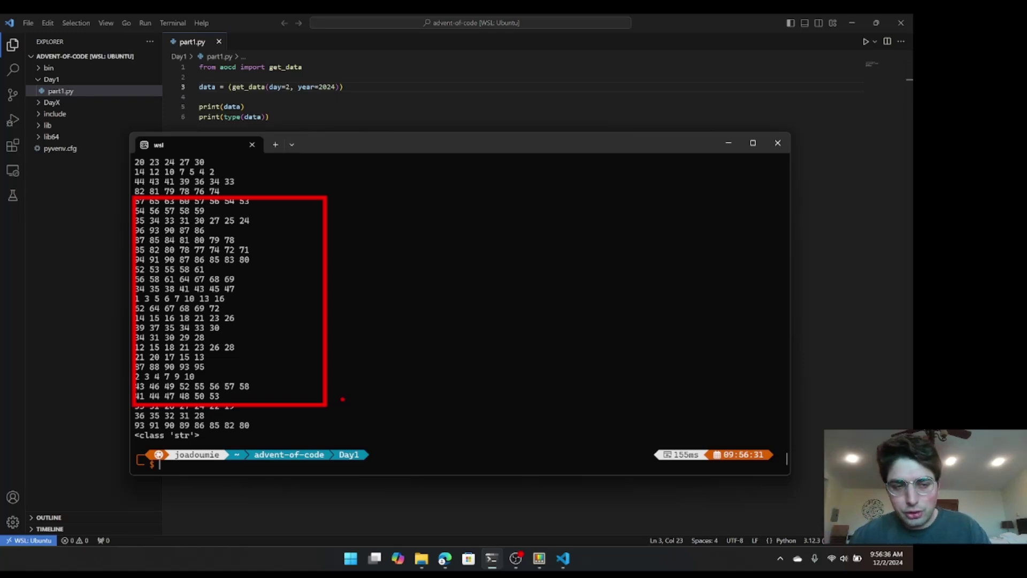
pyautogui.press('Escape')
pyautogui.click(318, 95)
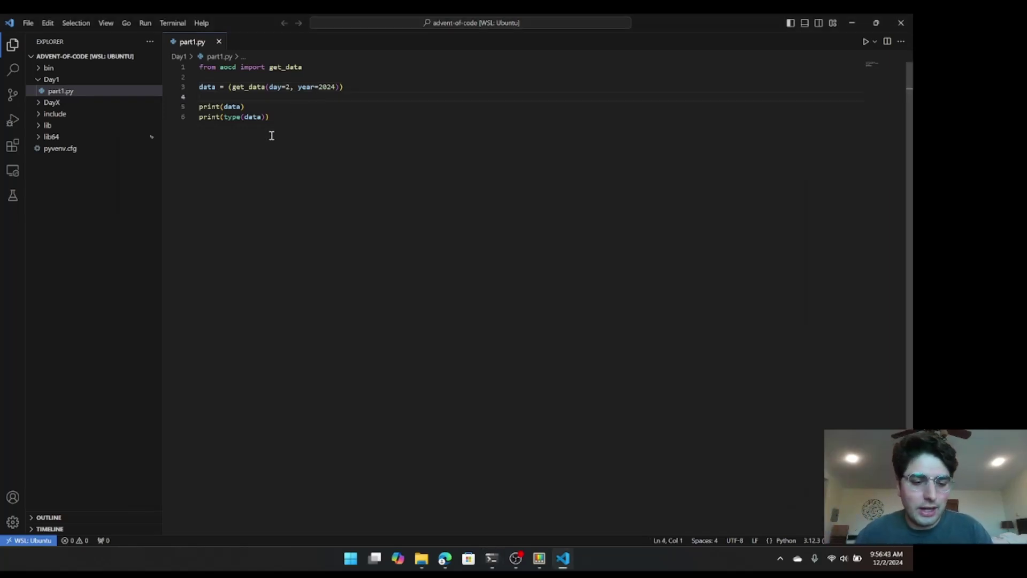
pyautogui.moveTo(278, 94); pyautogui.dragTo(315, 184)
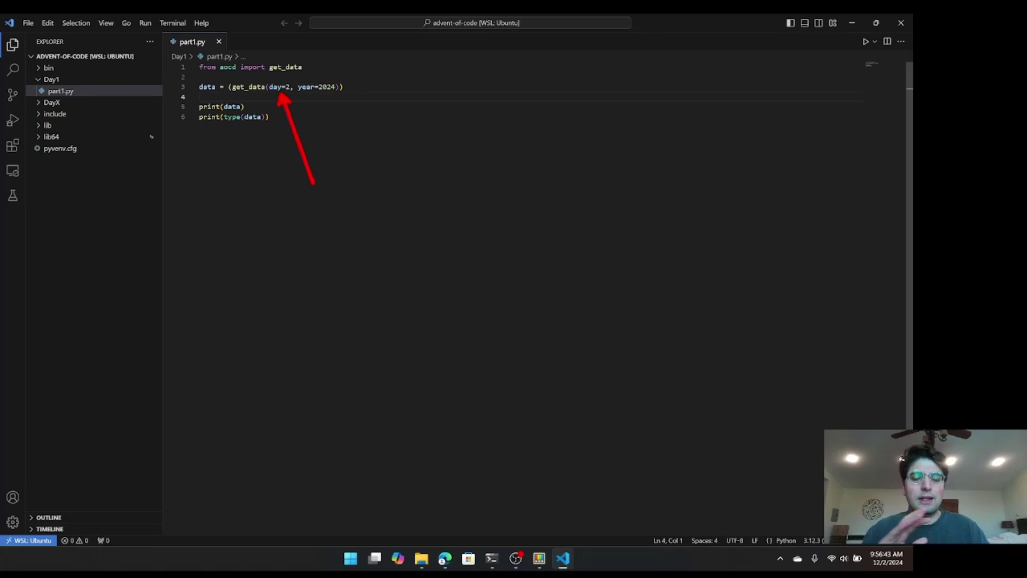
pyautogui.press('Escape')
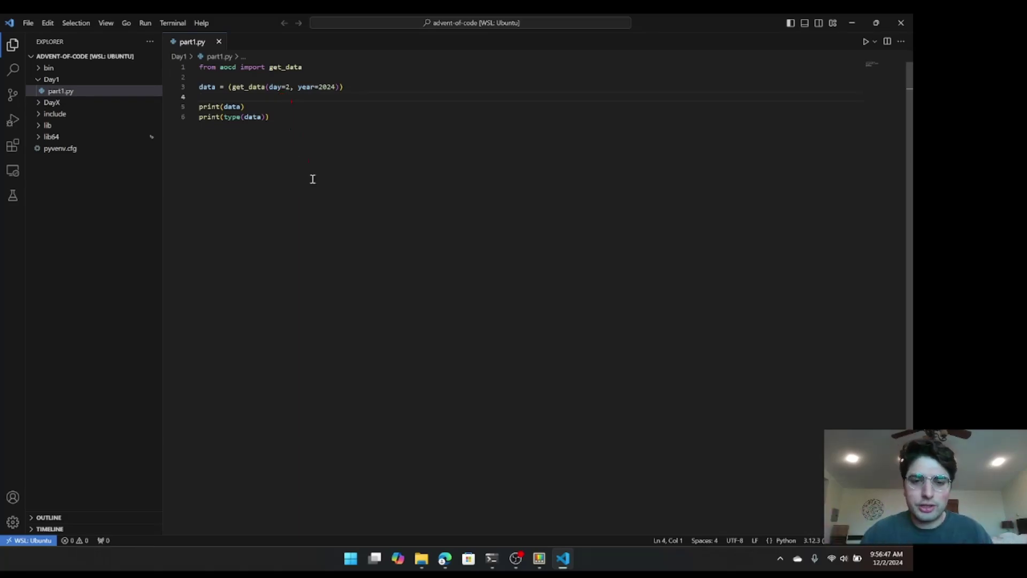
# Step: Copy the 'pip install advent-of-code-data' command from the PyPI page
pyautogui.click(444, 558)
pyautogui.scroll(10, 474, 197)
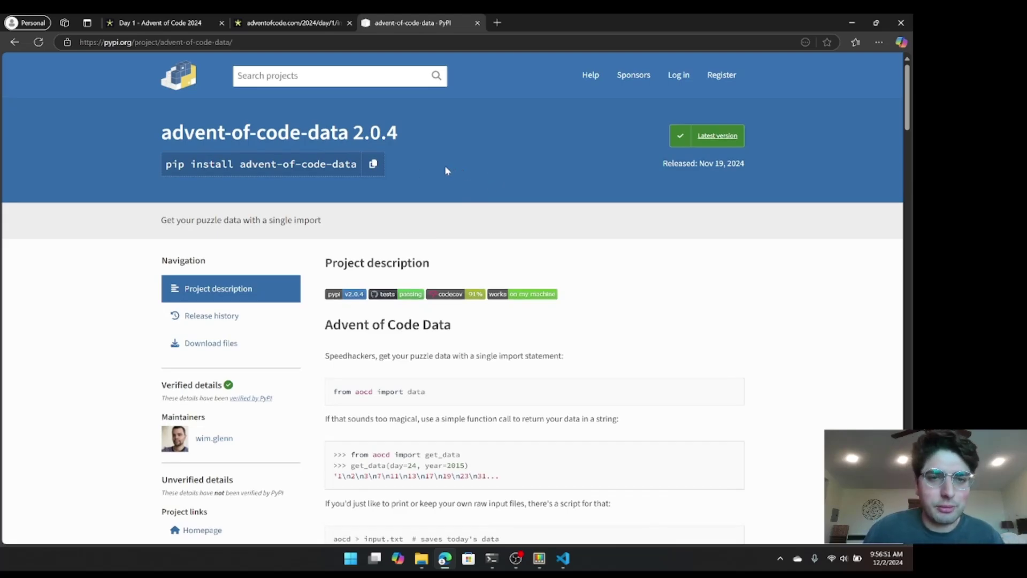
pyautogui.click(373, 164)
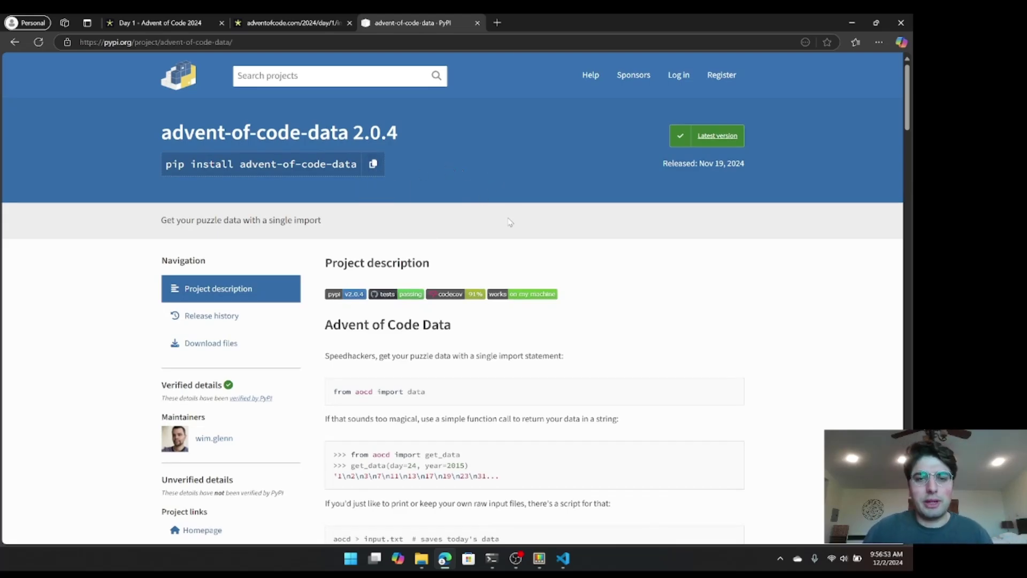
# Step: Scroll to the Quickstart AOC_SESSION notes and open the 'look here' cookie link in a new tab
pyautogui.scroll(-2, 509, 223)
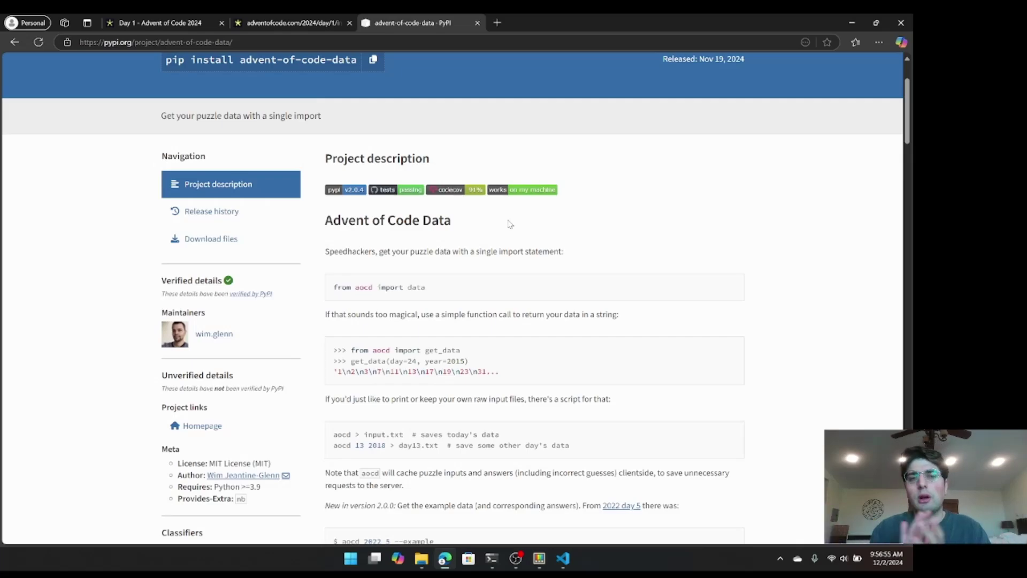
pyautogui.scroll(-1, 586, 250)
pyautogui.scroll(-8, 594, 268)
pyautogui.scroll(10, 599, 280)
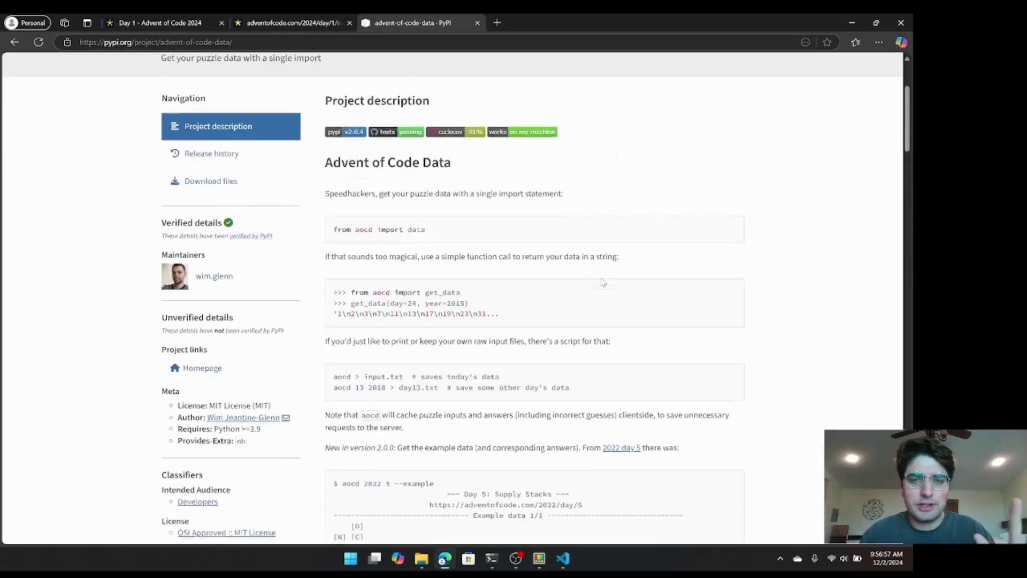
pyautogui.scroll(-12, 562, 277)
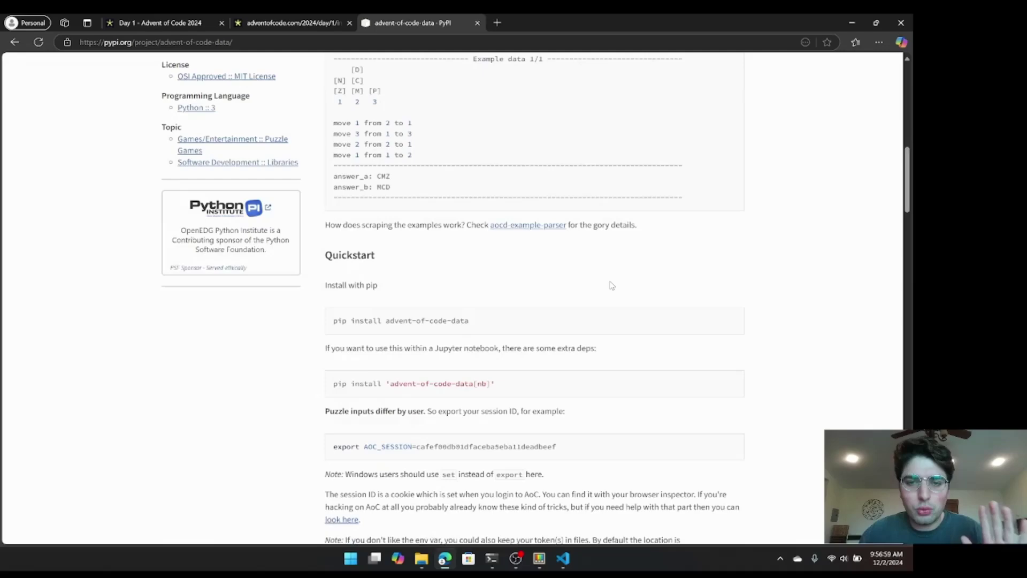
pyautogui.scroll(-2, 589, 278)
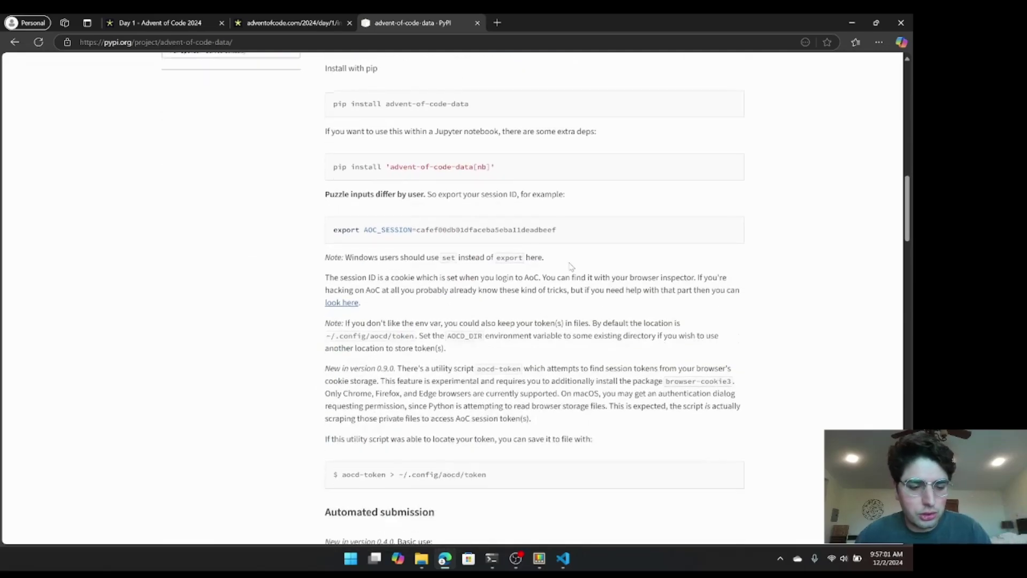
pyautogui.moveTo(319, 211); pyautogui.dragTo(615, 245)
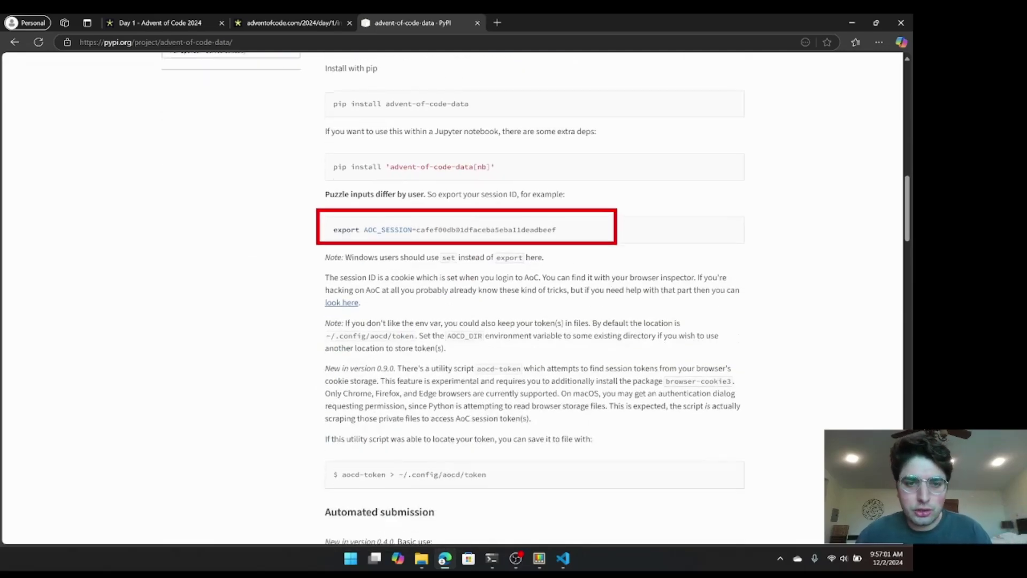
pyautogui.middleClick(353, 302)
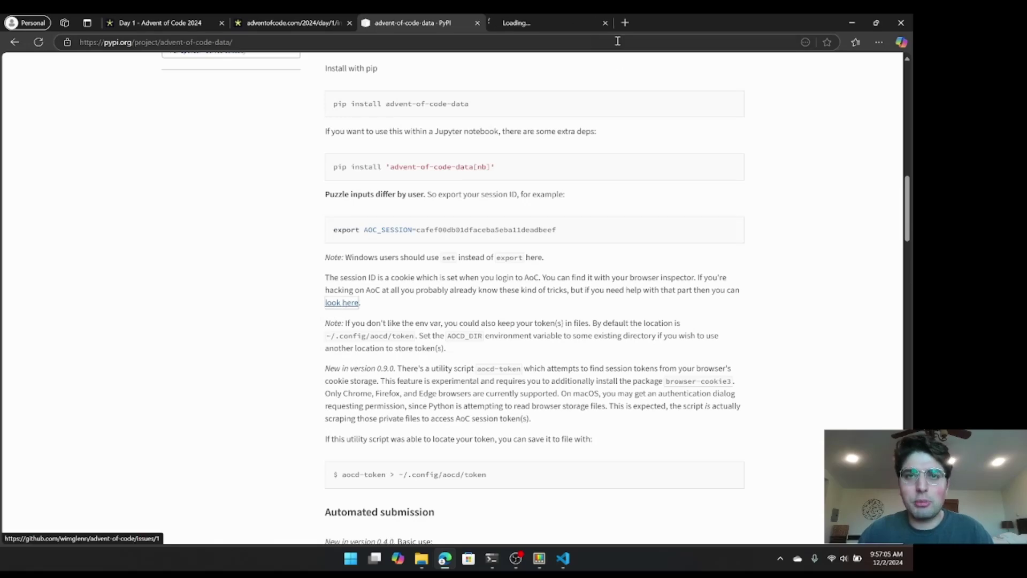
# Step: Read the GitHub 'How to get the session cookie' issue and its Network-tab screenshot
pyautogui.click(546, 23)
pyautogui.scroll(-4, 545, 230)
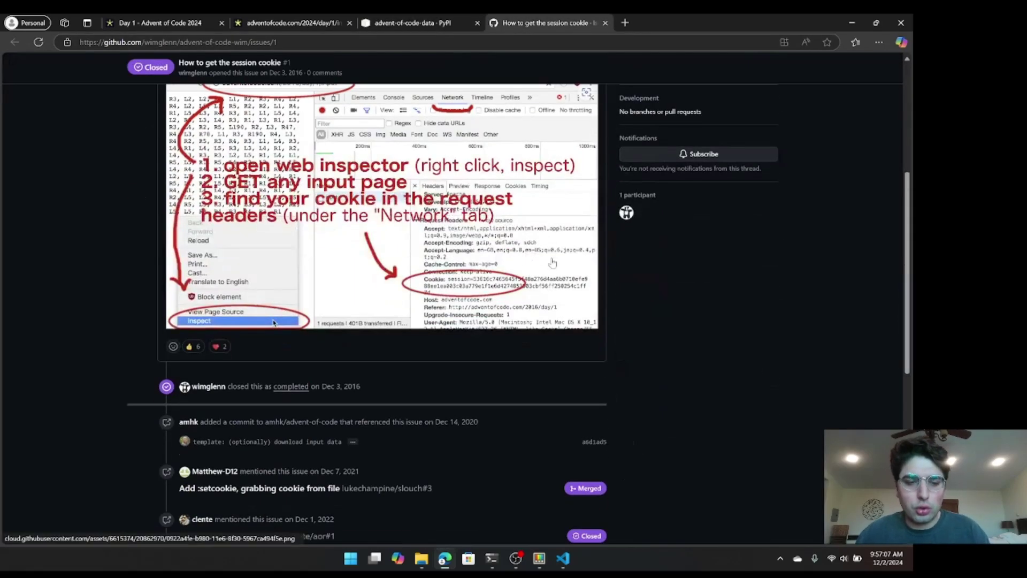
pyautogui.scroll(1, 546, 246)
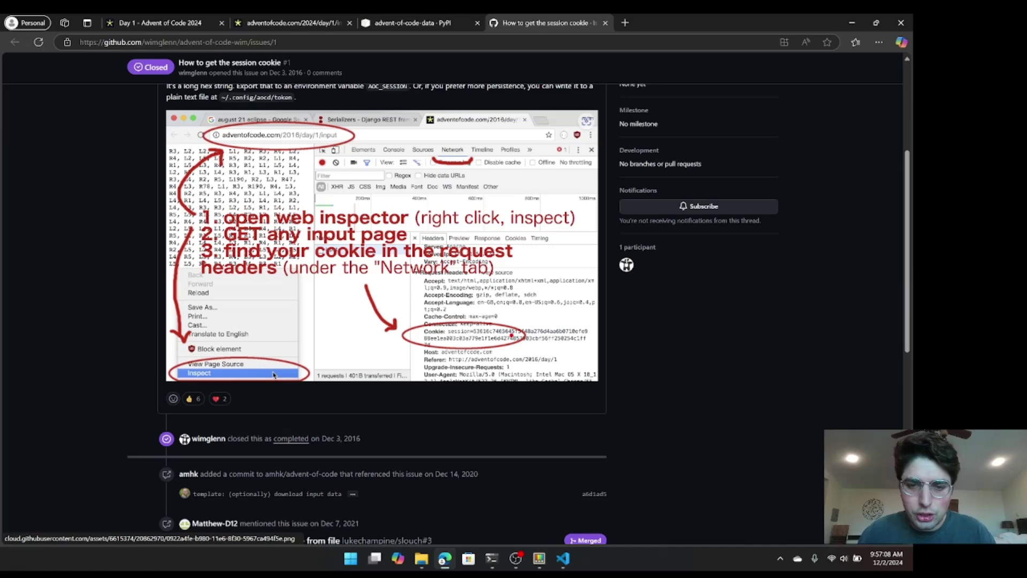
pyautogui.moveTo(473, 320)
pyautogui.mouseDown()
pyautogui.moveTo(470, 335)
pyautogui.moveTo(409, 345)
pyautogui.moveTo(591, 343)
pyautogui.moveTo(513, 322)
pyautogui.moveTo(476, 329)
pyautogui.mouseUp()
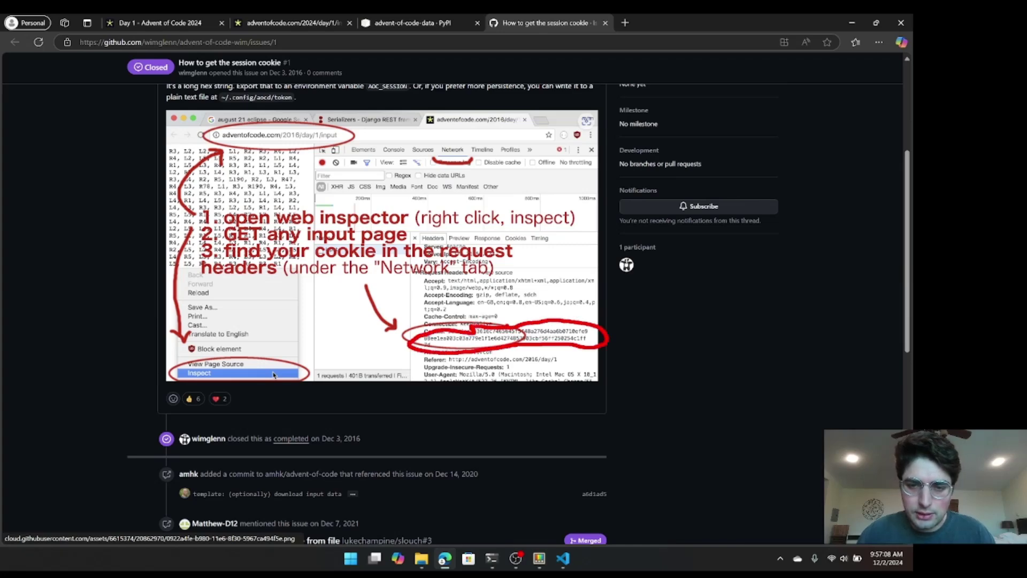
pyautogui.press('Escape')
pyautogui.scroll(4, 513, 275)
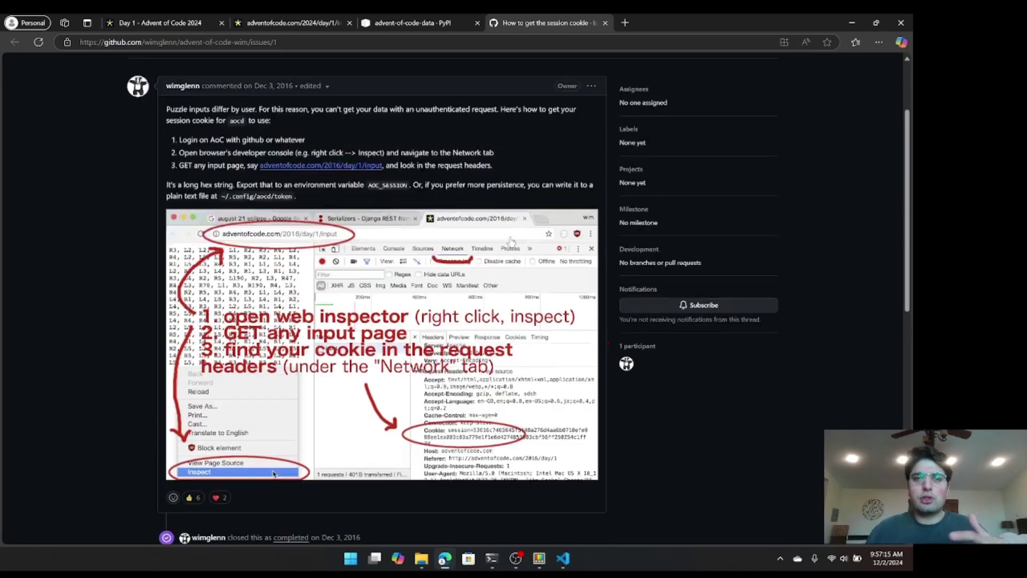
# Step: Review the aocd token section on the PyPI page, then return to part1.py in VS Code
pyautogui.click(433, 24)
pyautogui.scroll(-2, 485, 276)
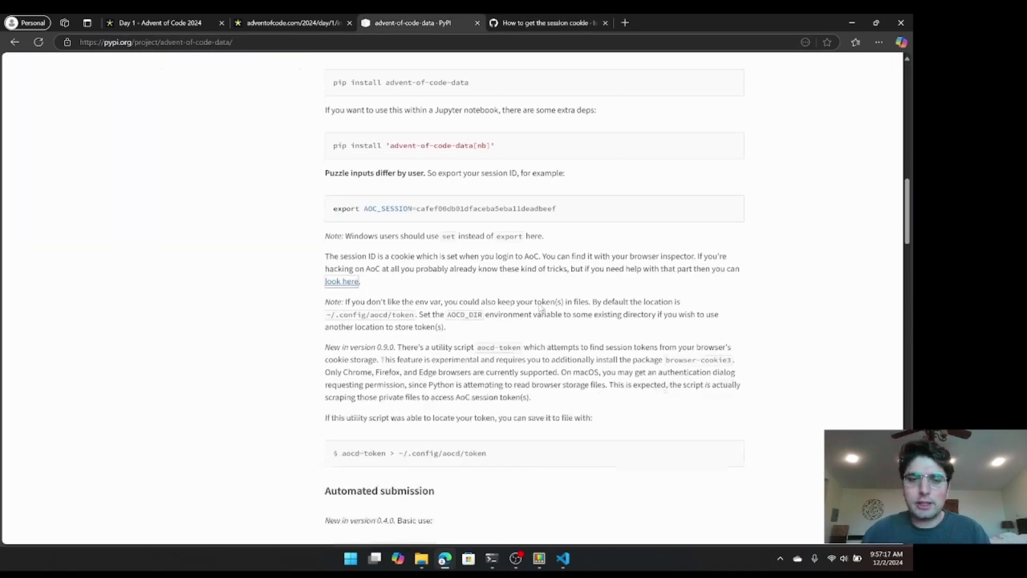
pyautogui.scroll(-2, 283, 324)
pyautogui.hotkey('ctrl', '2')
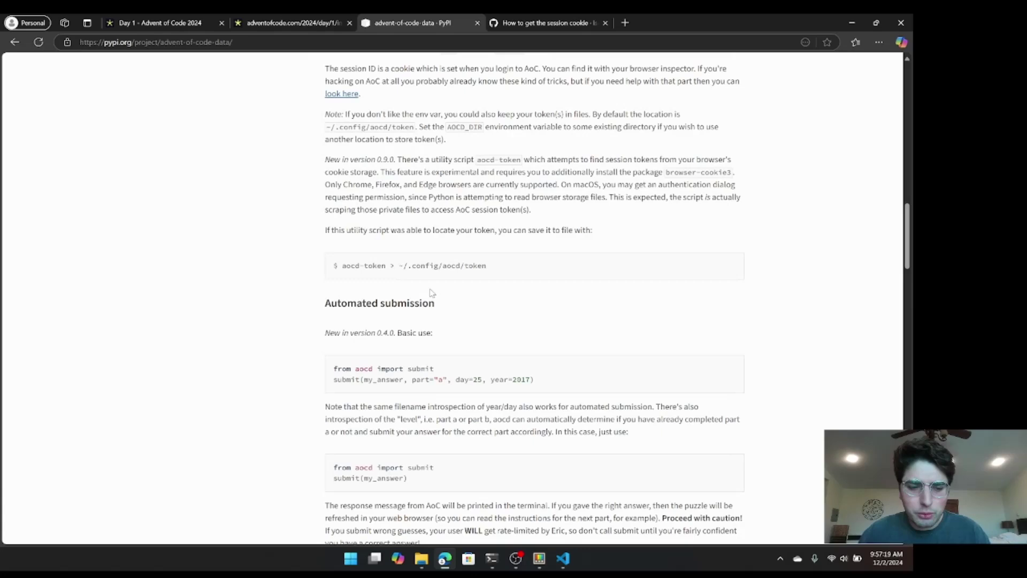
pyautogui.moveTo(392, 258)
pyautogui.mouseDown()
pyautogui.moveTo(464, 277)
pyautogui.moveTo(533, 279)
pyautogui.mouseUp()
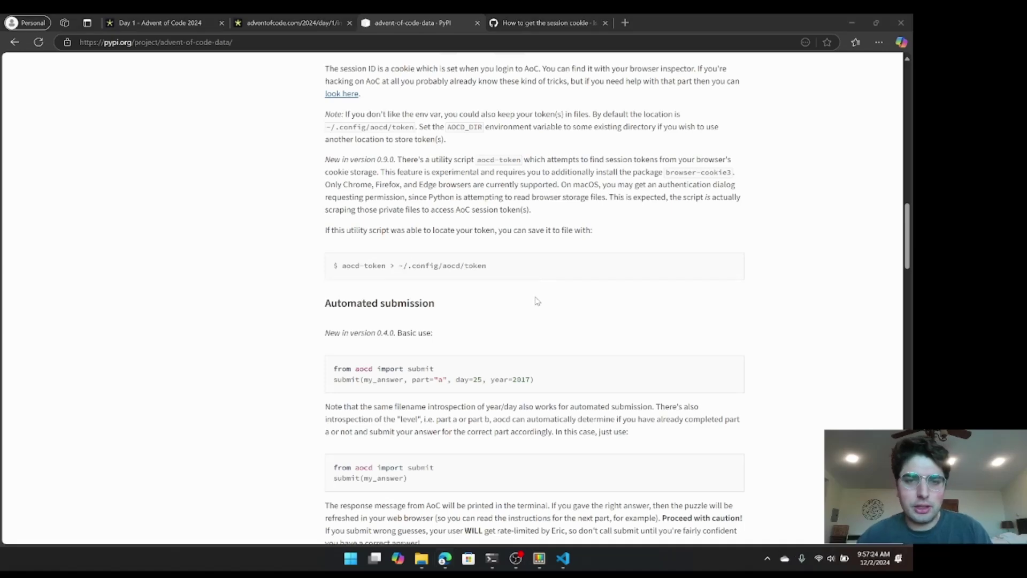
pyautogui.scroll(6, 529, 302)
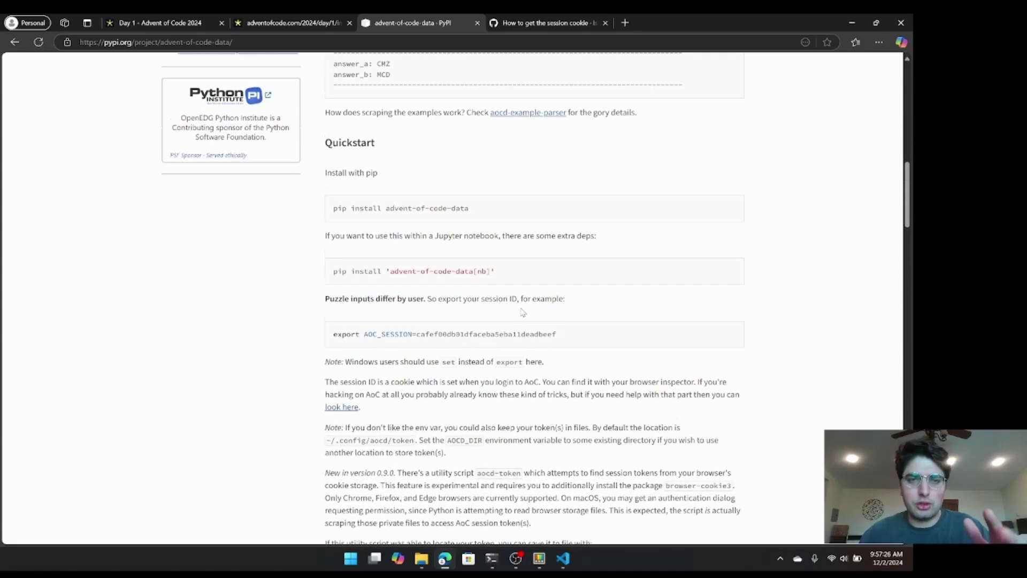
pyautogui.scroll(4, 523, 313)
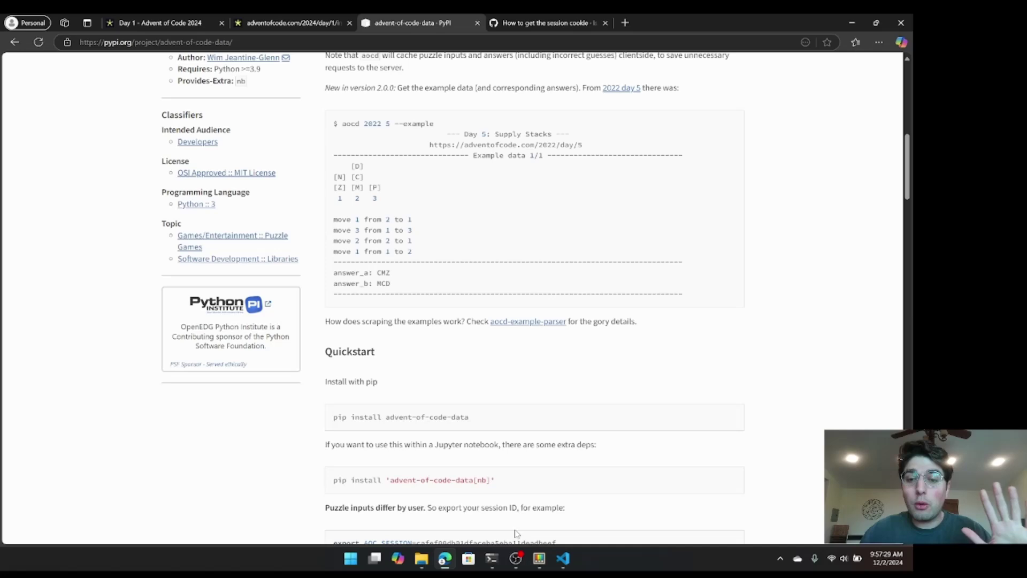
pyautogui.click(565, 565)
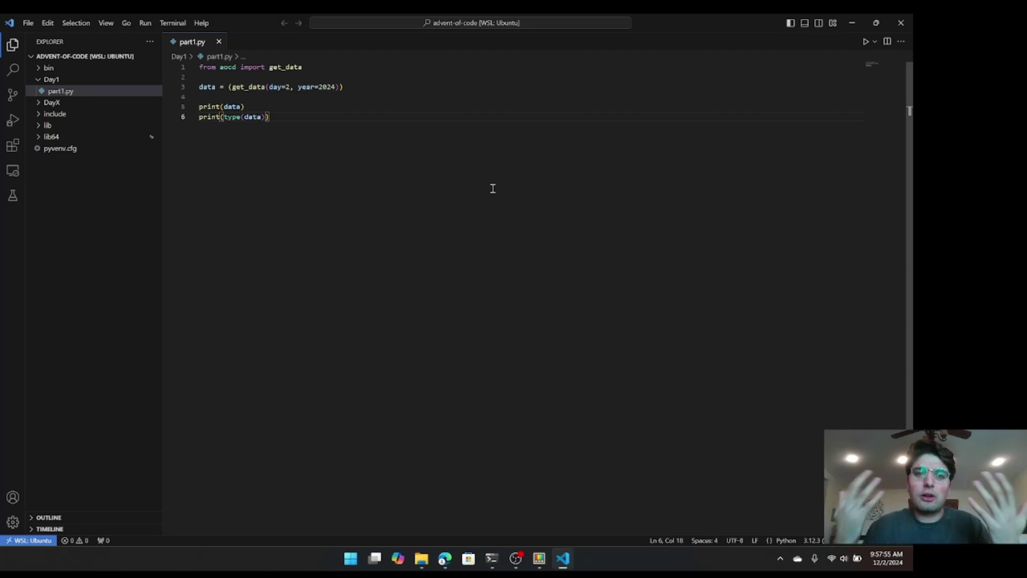
# Step: Open PowerToys Settings on File Management > New+ to see its templates location
pyautogui.hotkey('alt', 'Tab')
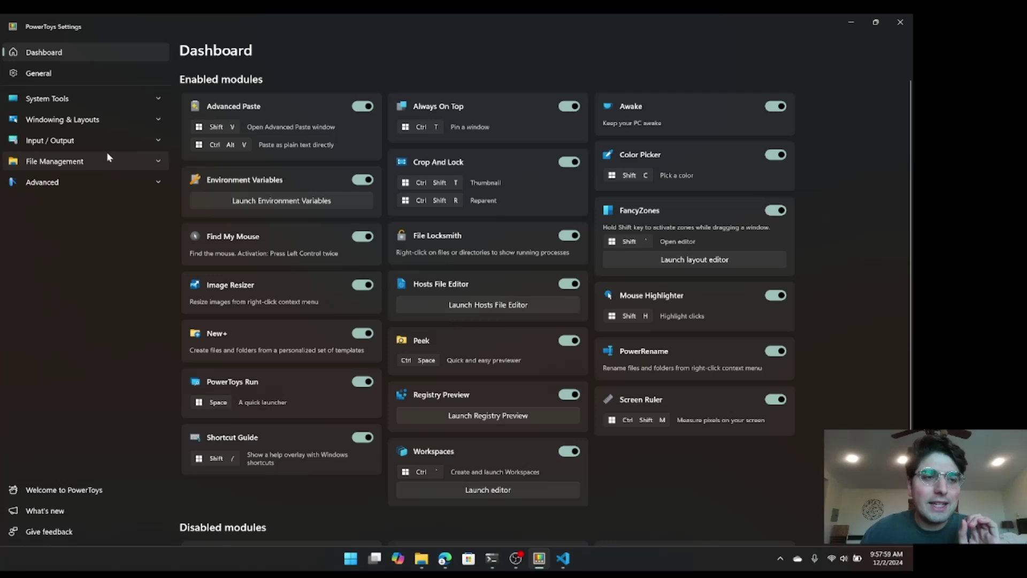
pyautogui.click(111, 165)
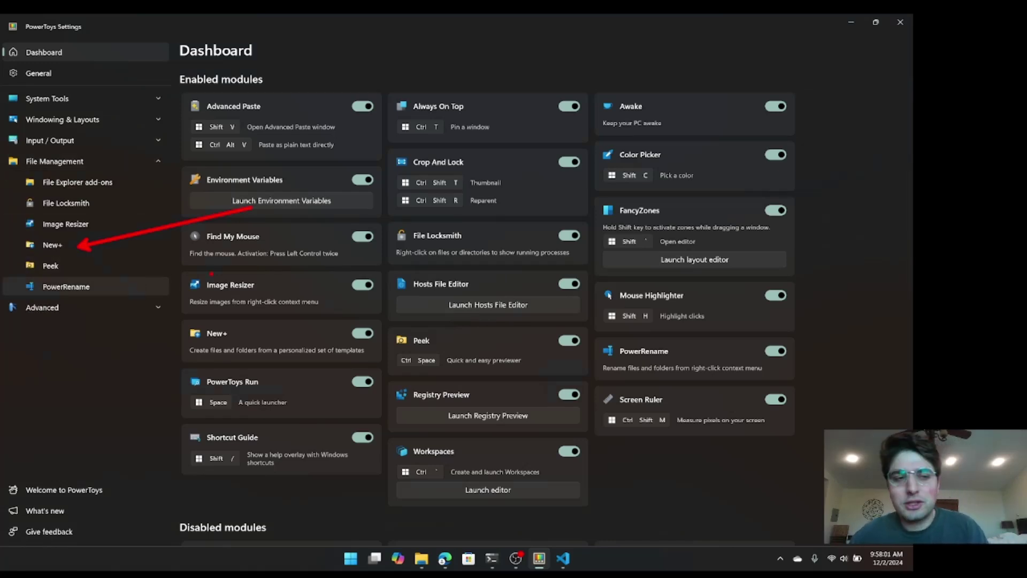
pyautogui.click(88, 247)
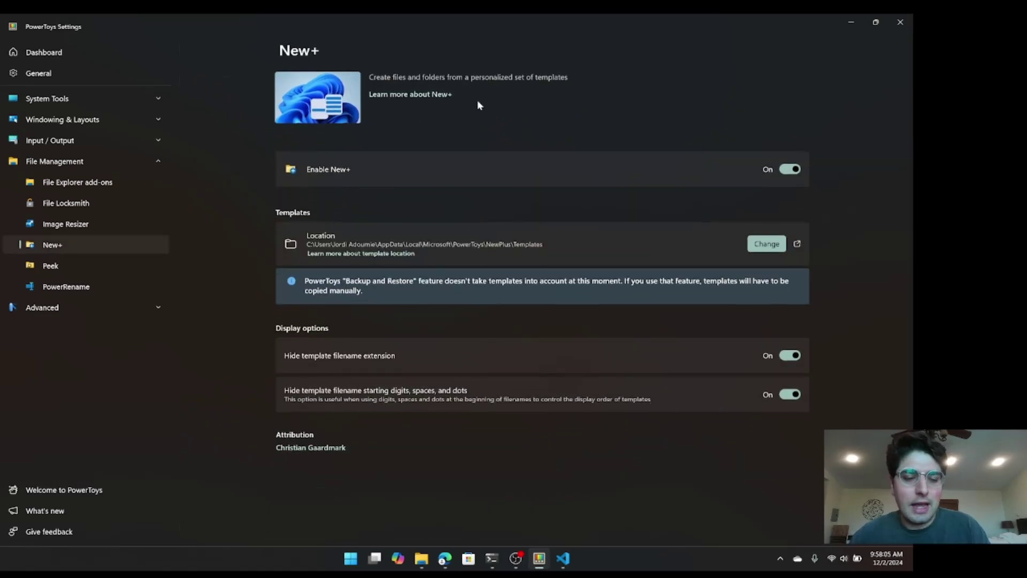
pyautogui.moveTo(357, 56); pyautogui.dragTo(605, 96)
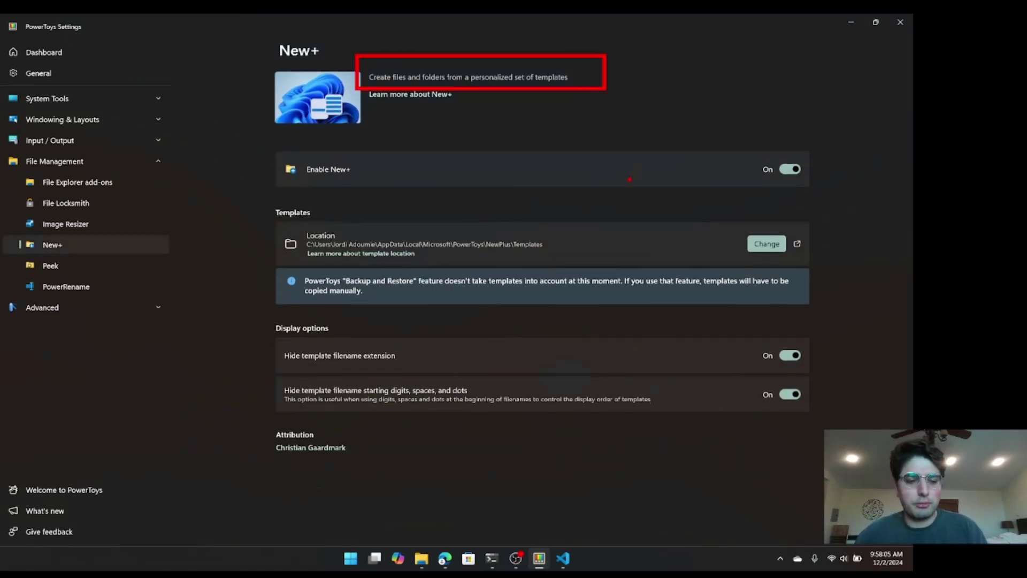
# Step: Open the New+ Templates\DayX folder in File Explorer and its part1.py in VS Code
pyautogui.click(797, 244)
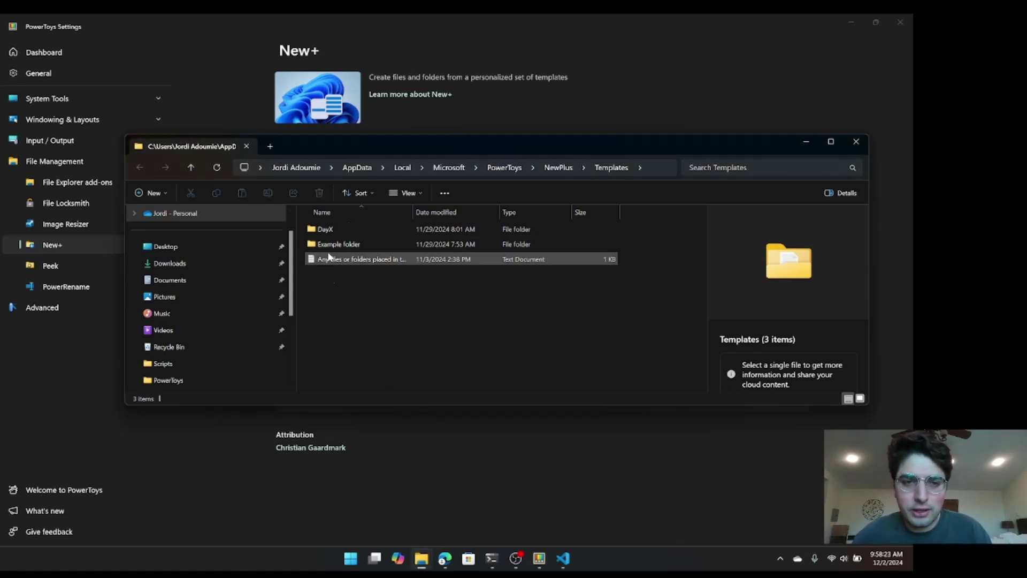
pyautogui.doubleClick(350, 230)
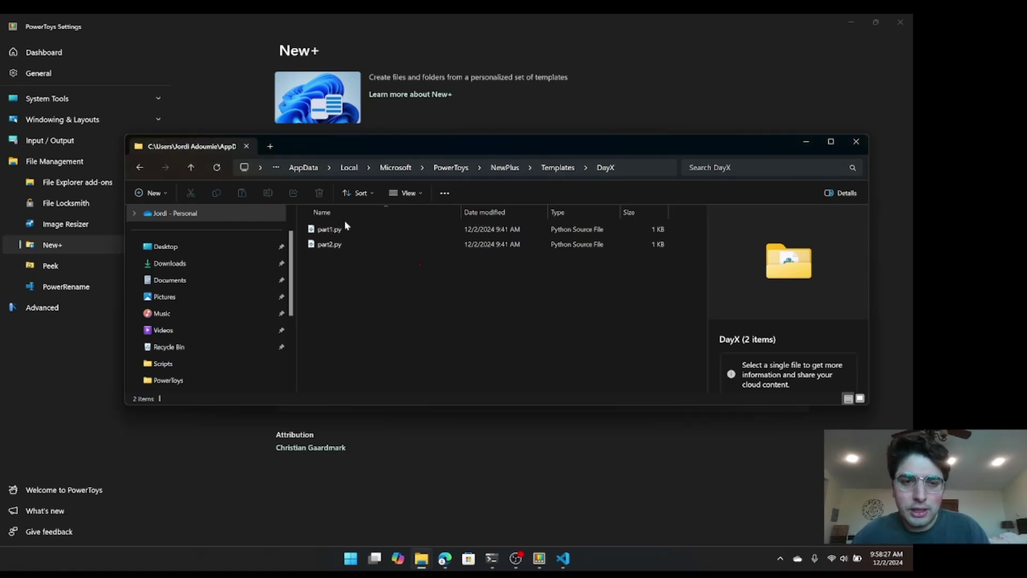
pyautogui.doubleClick(362, 230)
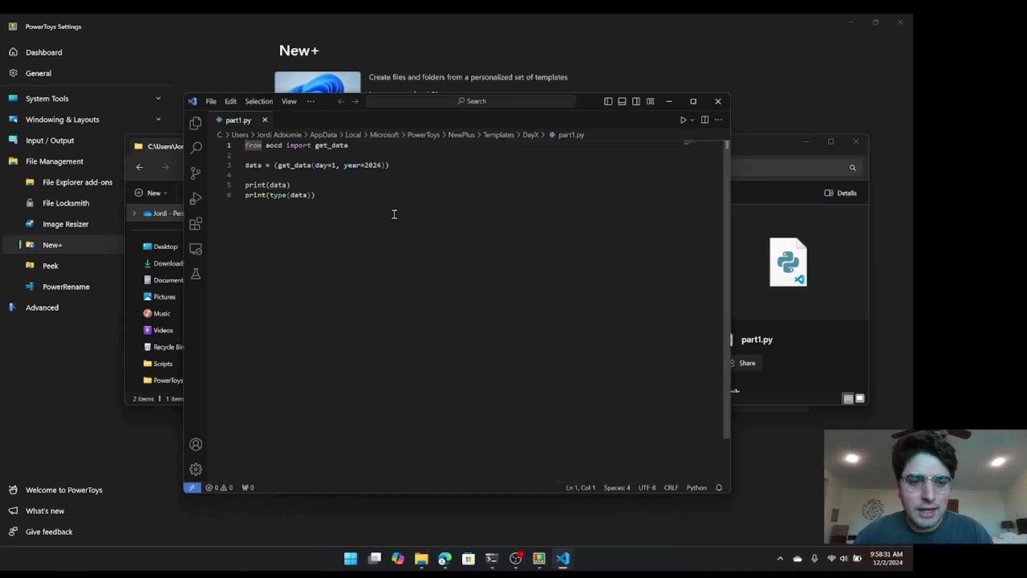
# Step: Close part1.py, then open the DayX template's part2.py to review its get_data code, and close VS Code
pyautogui.moveTo(229, 150); pyautogui.dragTo(512, 259)
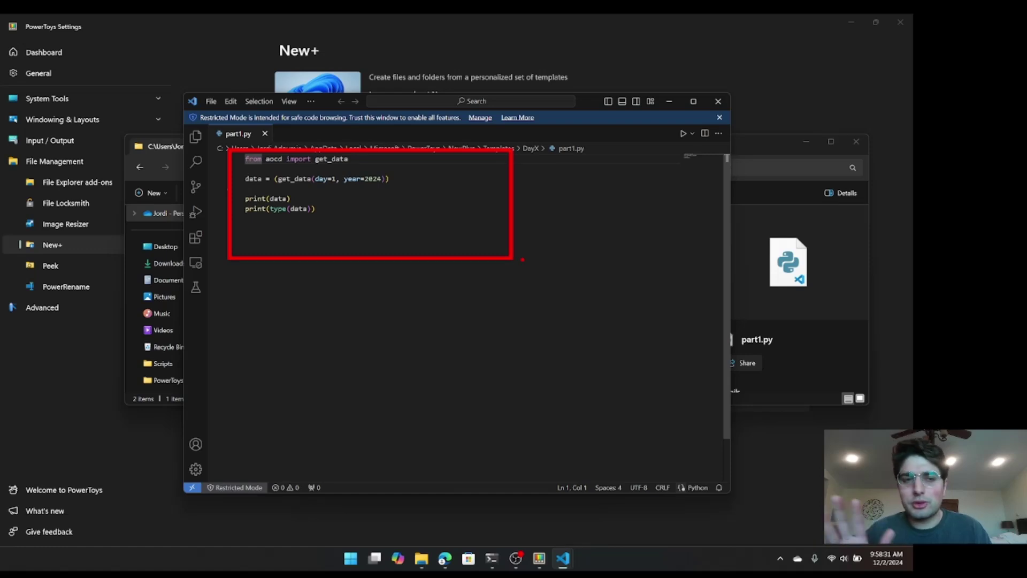
pyautogui.press('Escape')
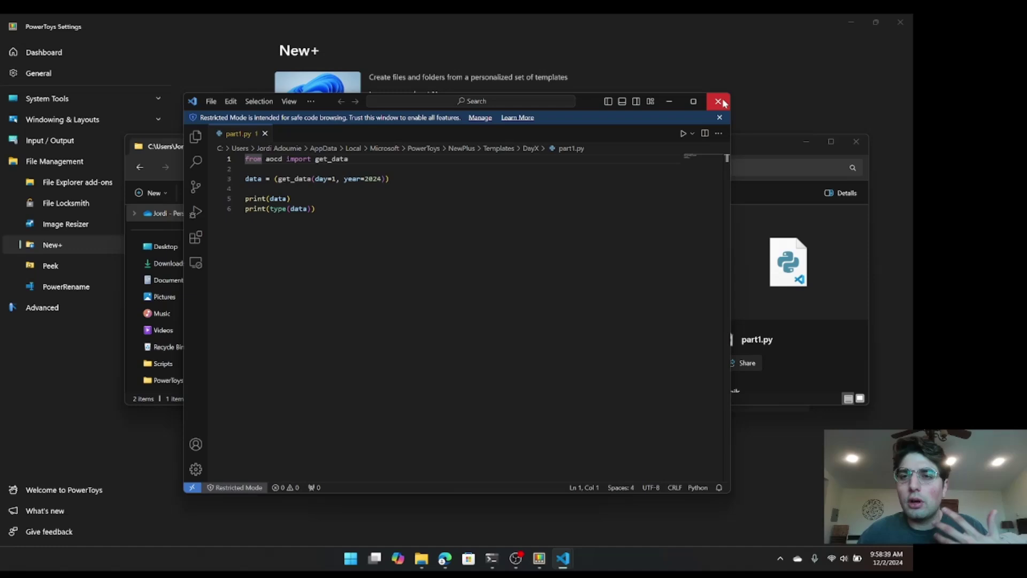
pyautogui.click(718, 101)
pyautogui.click(508, 283)
pyautogui.doubleClick(346, 244)
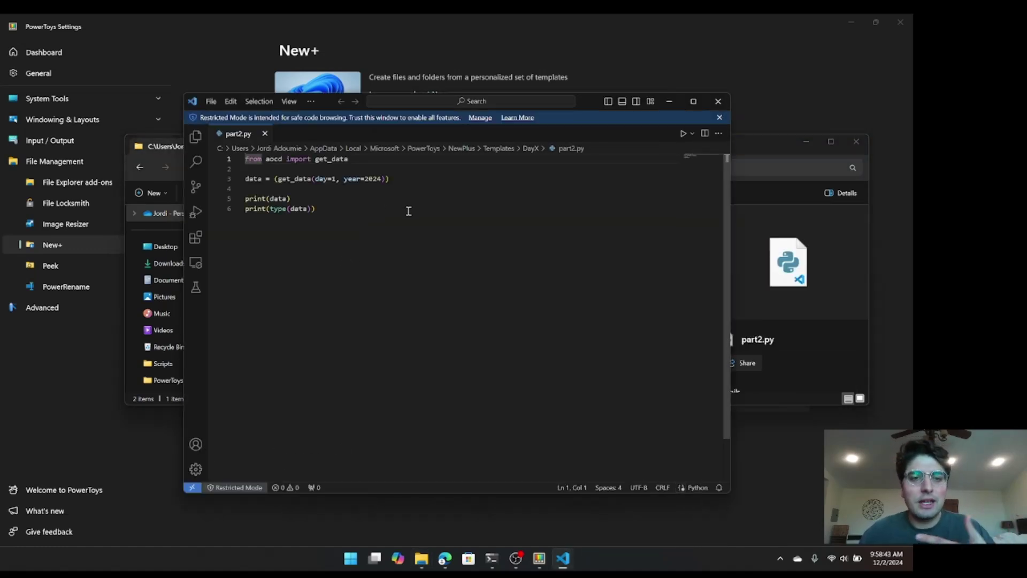
pyautogui.click(717, 102)
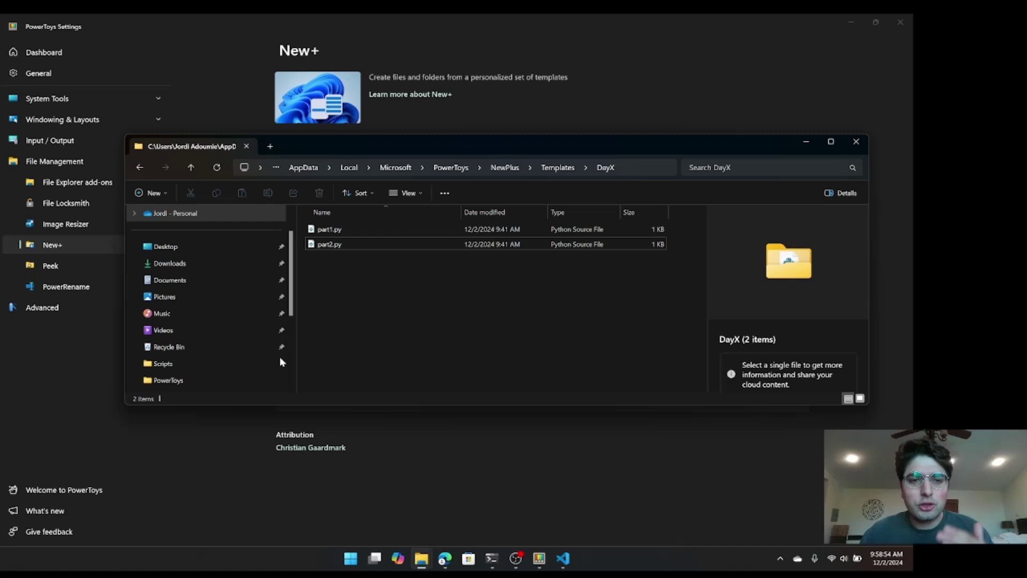
# Step: Go to Linux > Ubuntu > home > user folder > advent-of-code in File Explorer
pyautogui.scroll(-3, 231, 332)
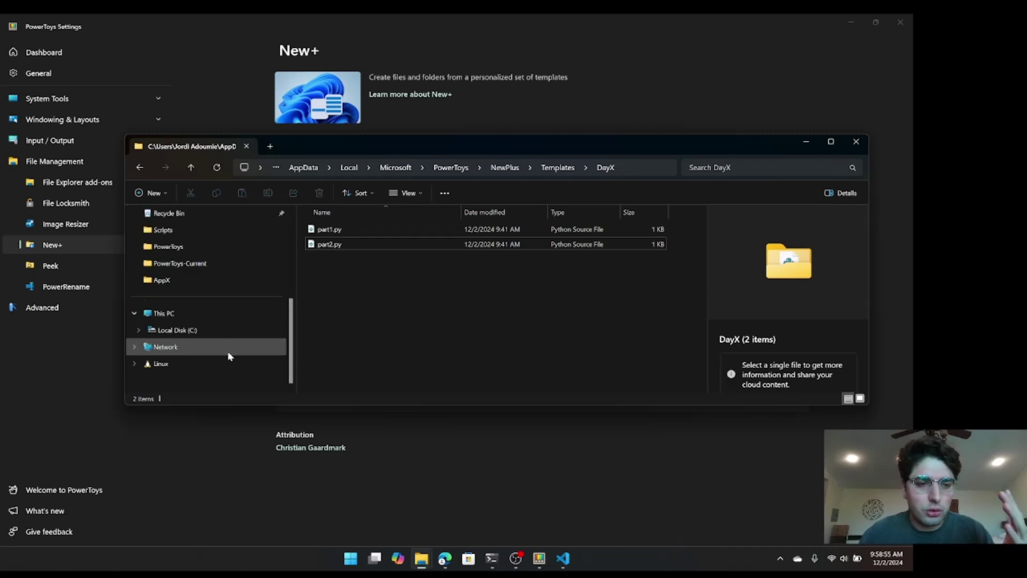
pyautogui.click(178, 368)
pyautogui.doubleClick(405, 221)
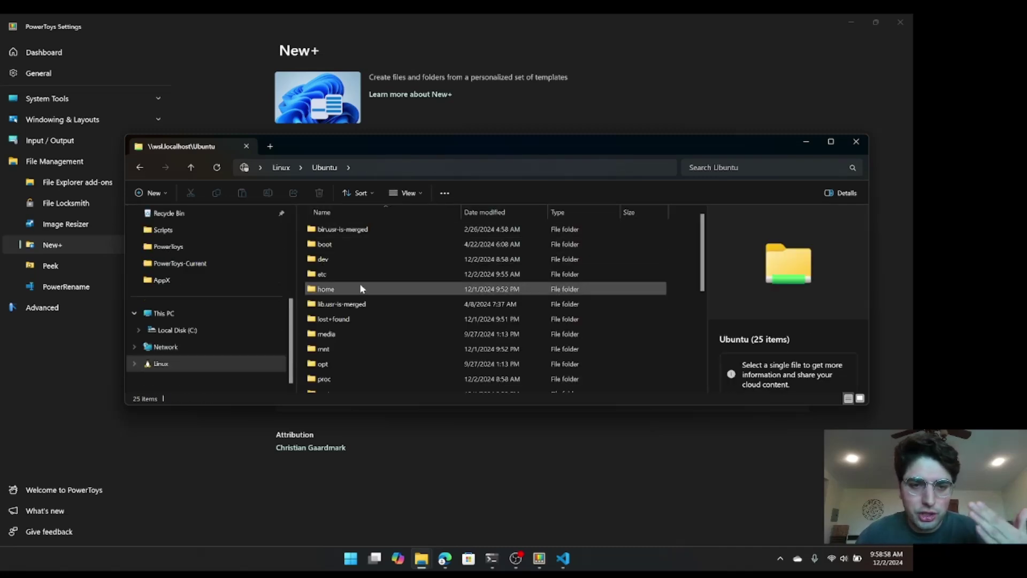
pyautogui.doubleClick(362, 289)
pyautogui.doubleClick(358, 234)
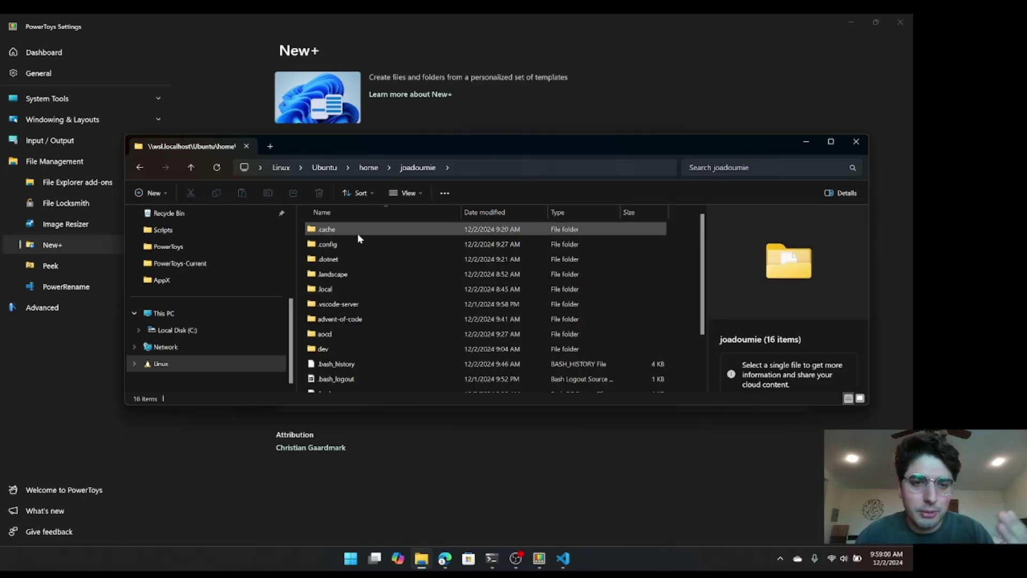
pyautogui.doubleClick(346, 319)
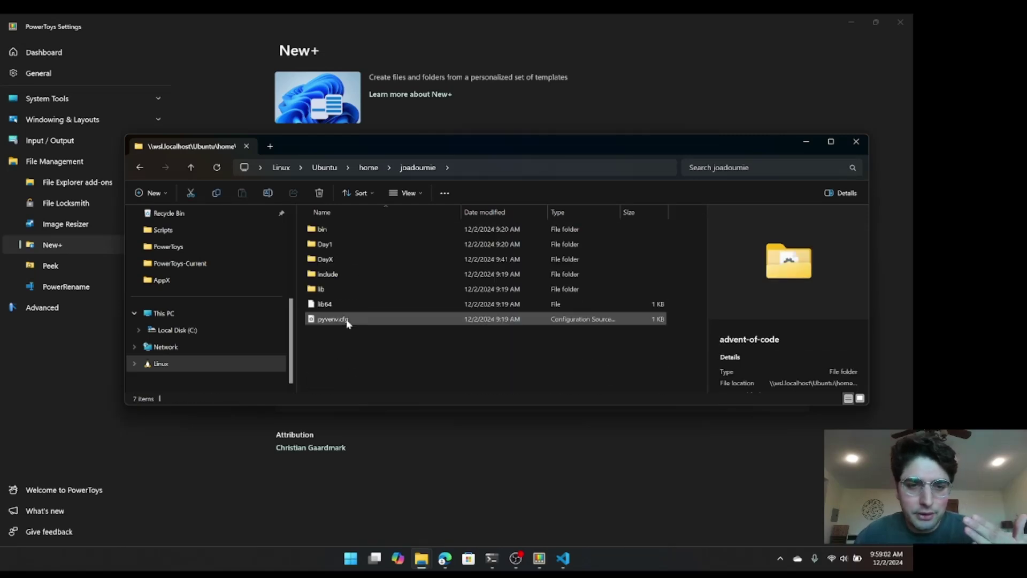
# Step: Bring up the advent-of-code folder's context menu to preview the New+ submenu
pyautogui.rightClick(368, 355)
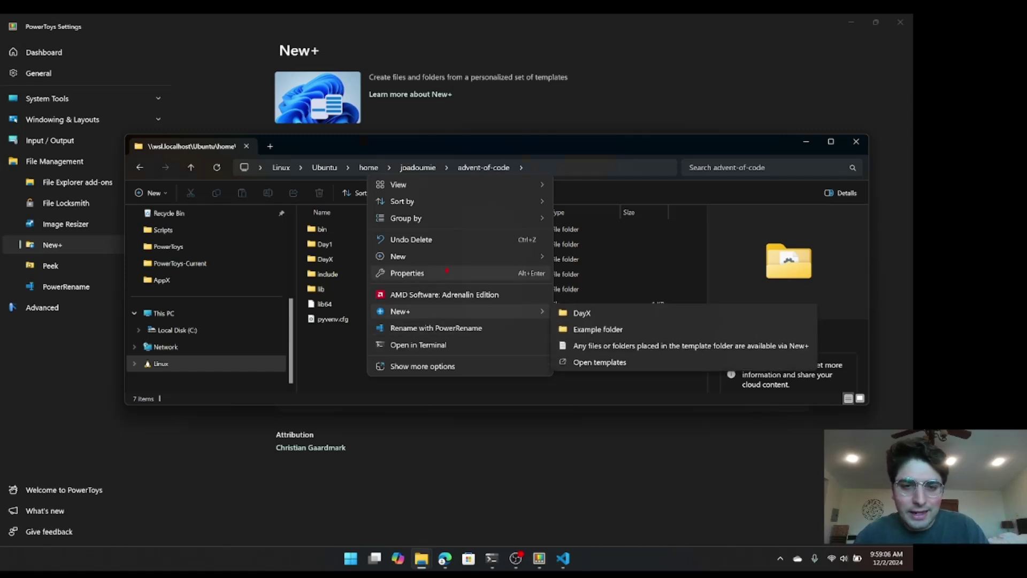
pyautogui.press('Escape')
pyautogui.rightClick(399, 362)
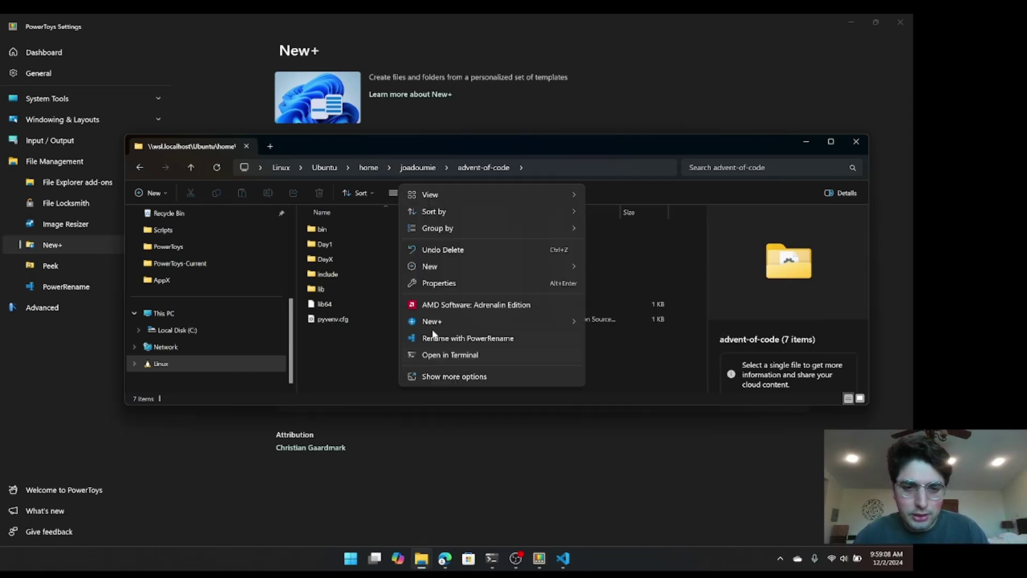
pyautogui.moveTo(441, 322)
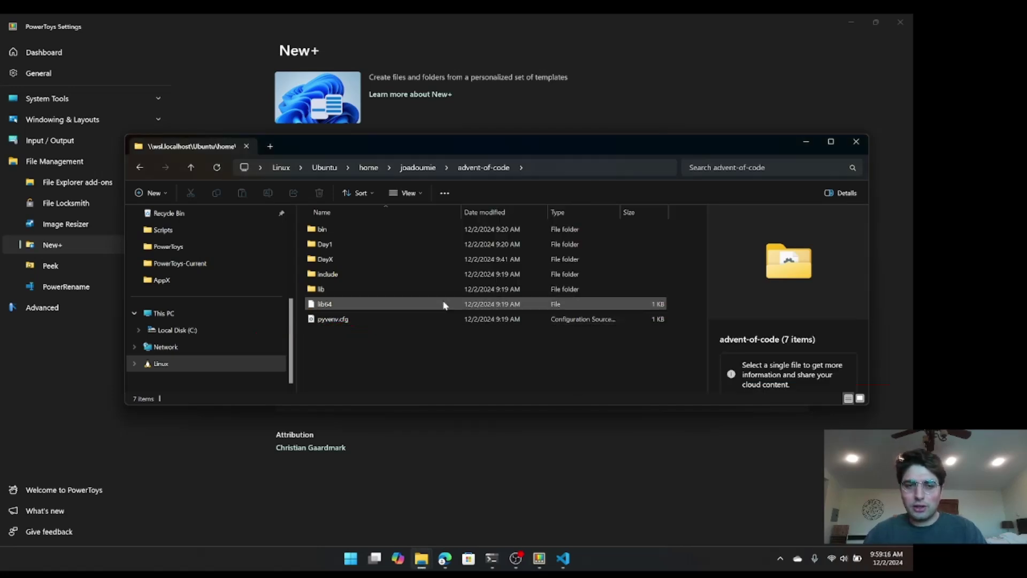
# Step: Permanently delete the old DayX folder and refresh the advent-of-code listing
pyautogui.click(376, 262)
pyautogui.press('Delete')
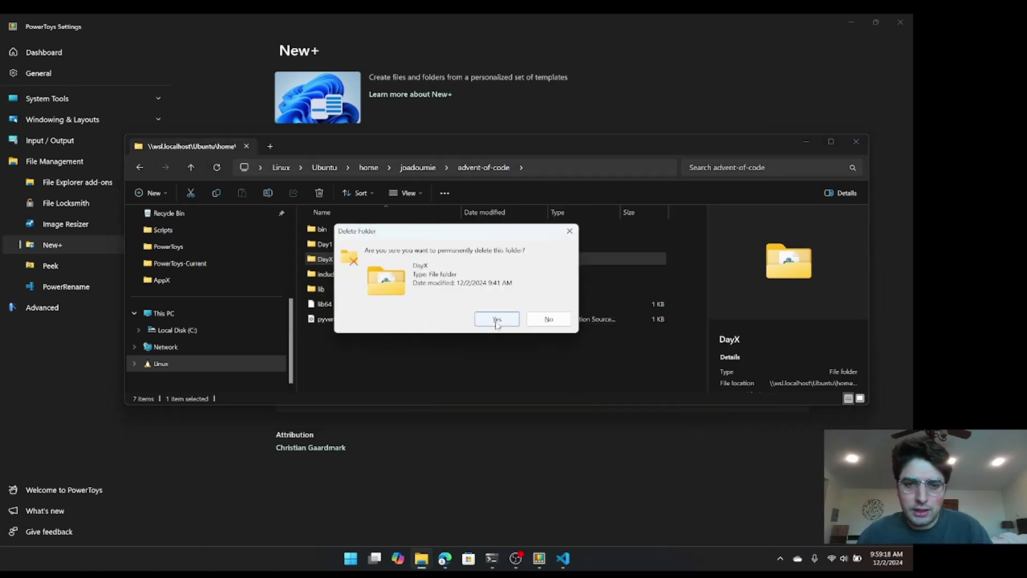
pyautogui.click(497, 320)
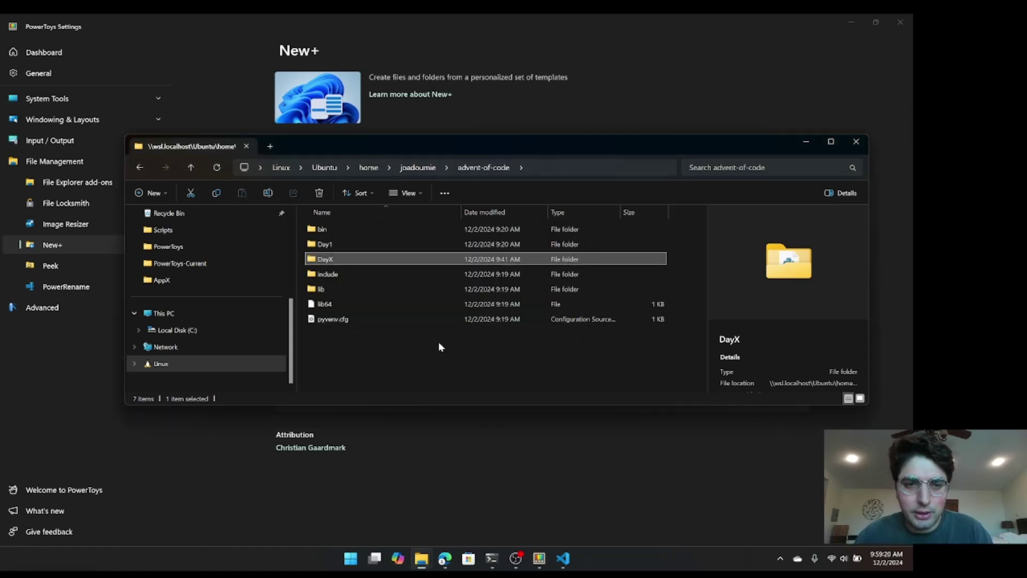
pyautogui.click(380, 350)
pyautogui.click(217, 169)
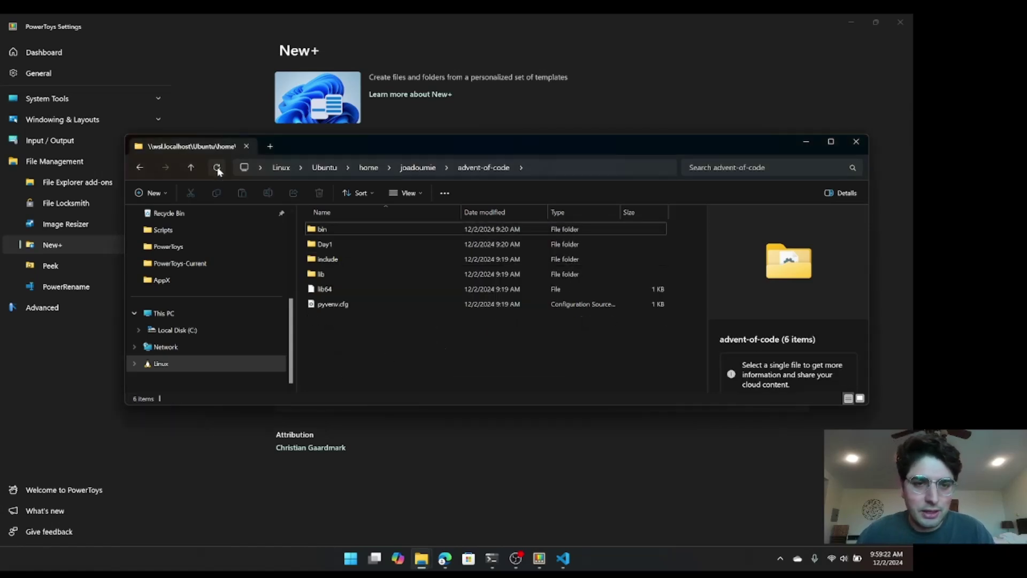
# Step: Create a fresh DayX folder from the New+ template, refresh, and open it
pyautogui.rightClick(391, 345)
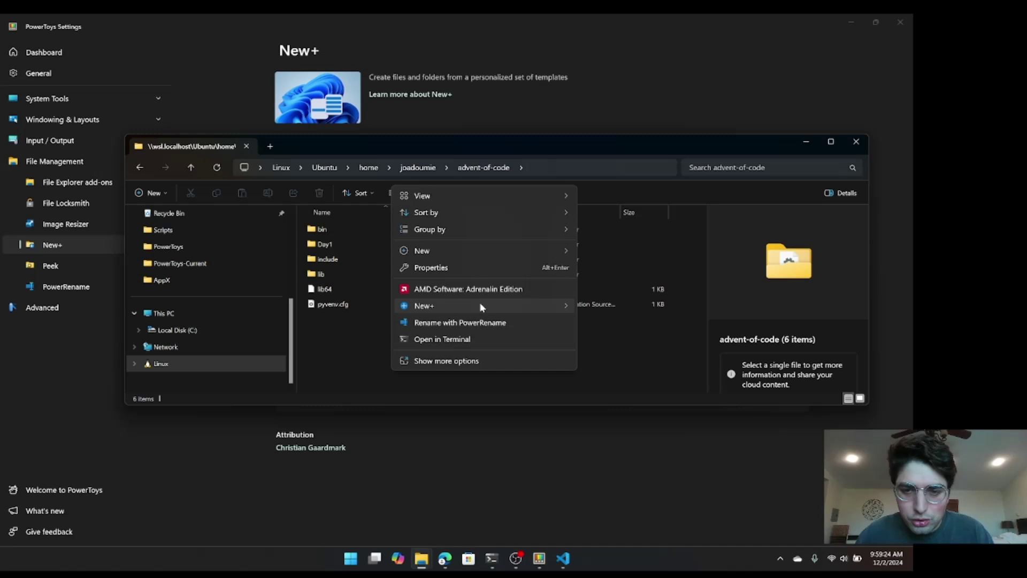
pyautogui.moveTo(483, 309)
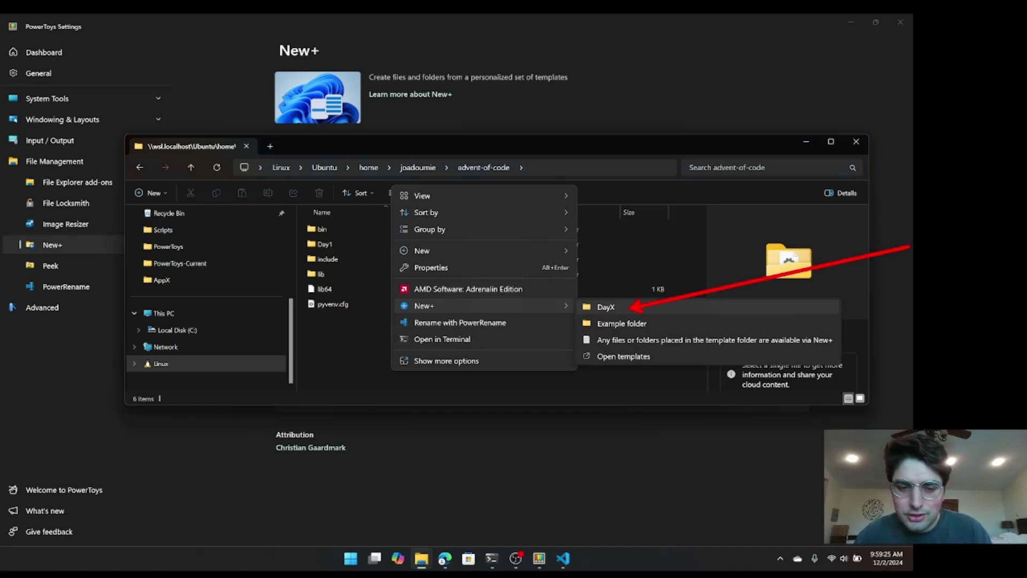
pyautogui.click(603, 305)
pyautogui.rightClick(497, 359)
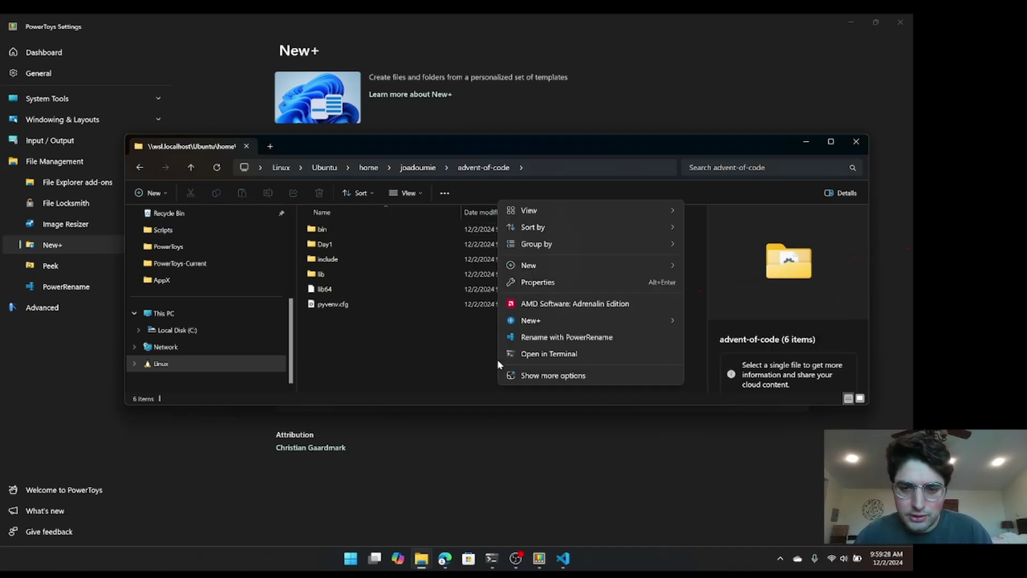
pyautogui.moveTo(553, 320)
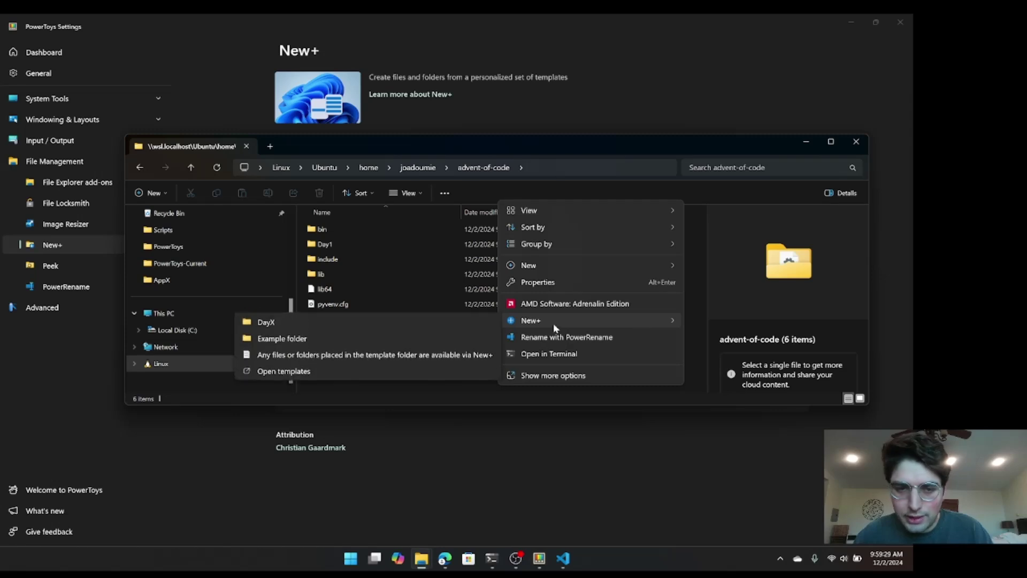
pyautogui.click(439, 325)
pyautogui.click(217, 167)
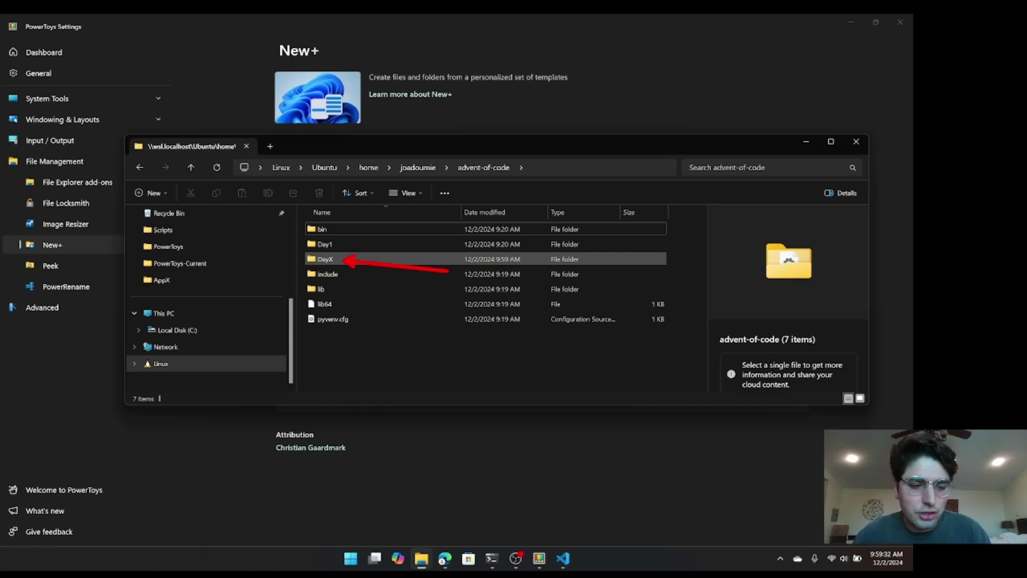
pyautogui.doubleClick(377, 262)
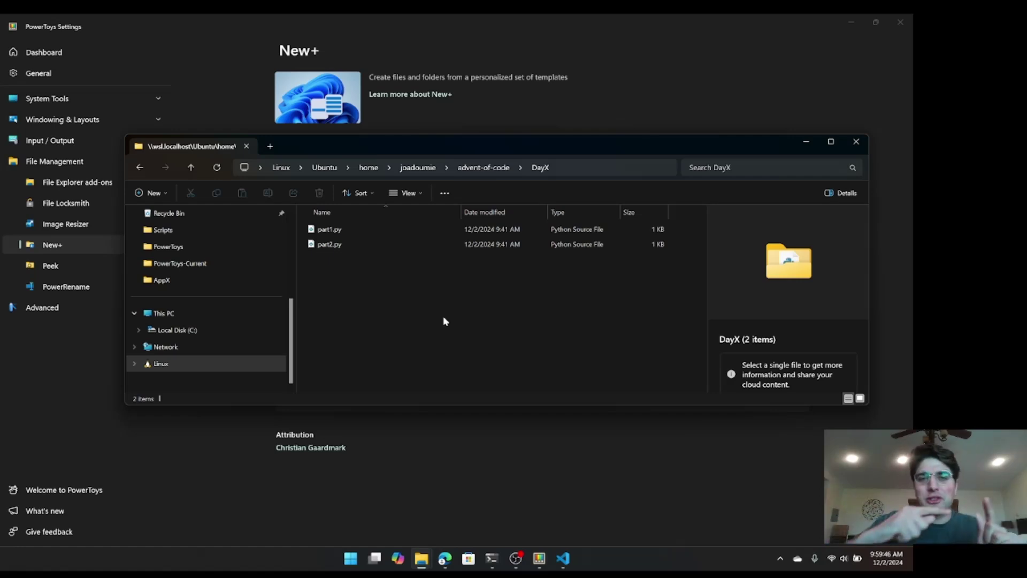
# Step: Close File Explorer and launch the Workspaces editor from Windowing & Layouts > Workspaces
pyautogui.click(856, 140)
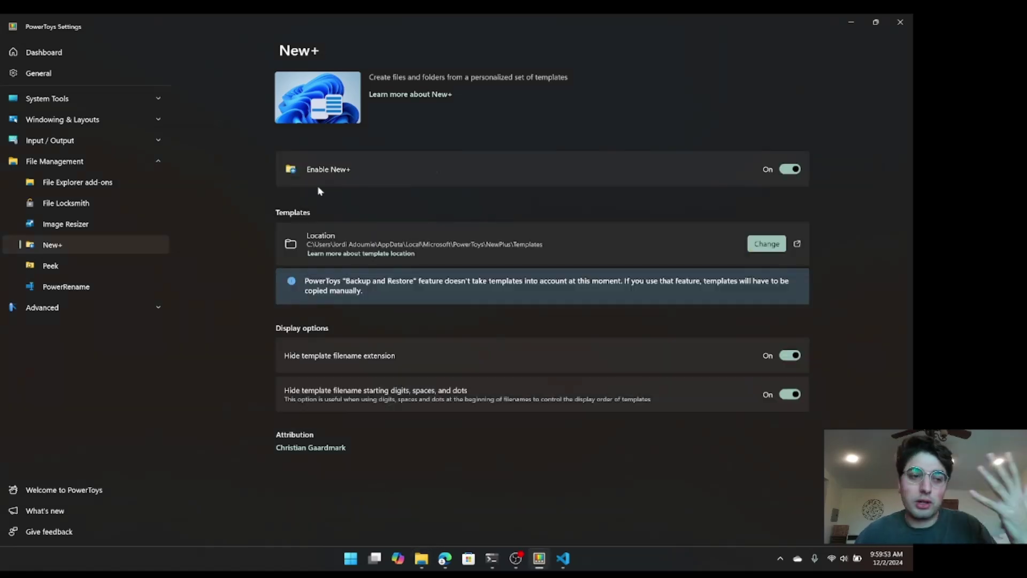
pyautogui.click(68, 120)
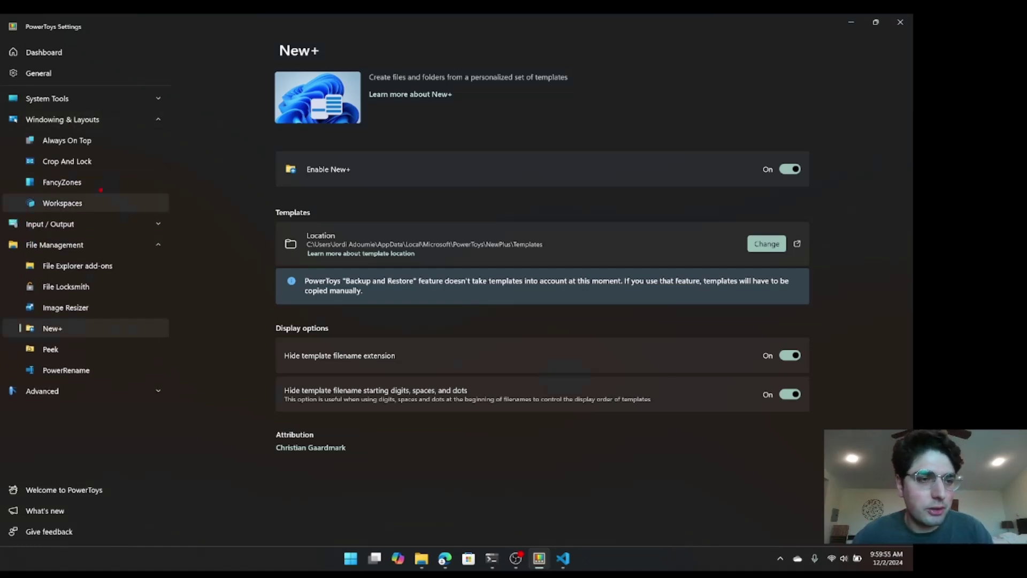
pyautogui.moveTo(100, 190)
pyautogui.mouseDown()
pyautogui.moveTo(94, 202)
pyautogui.moveTo(171, 184)
pyautogui.mouseUp()
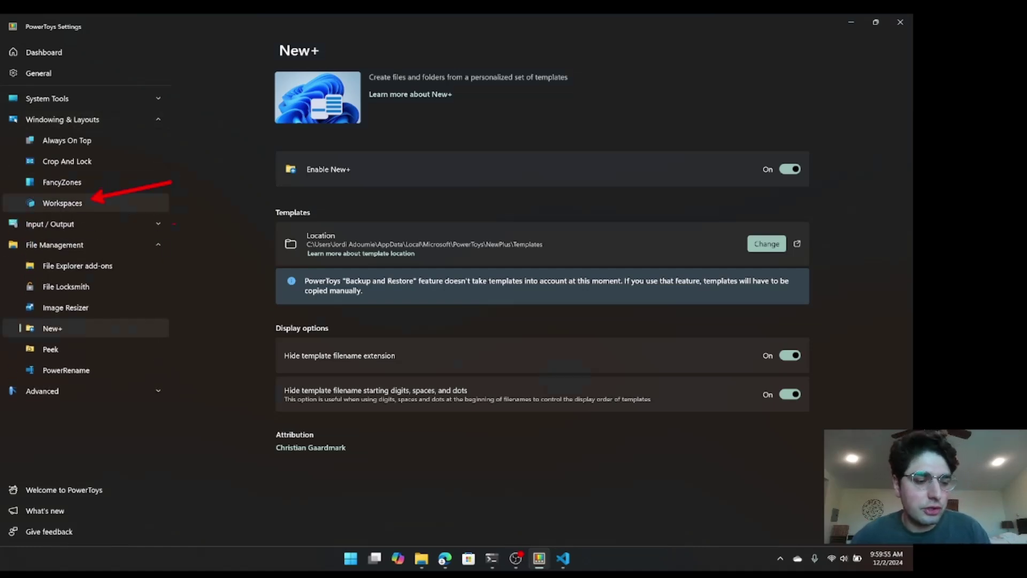
pyautogui.click(88, 204)
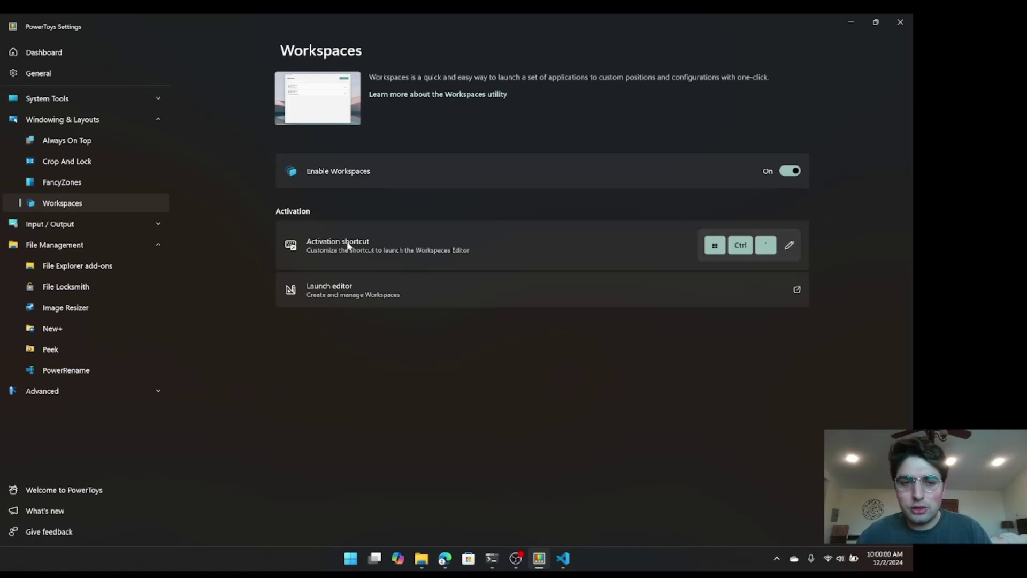
pyautogui.click(797, 289)
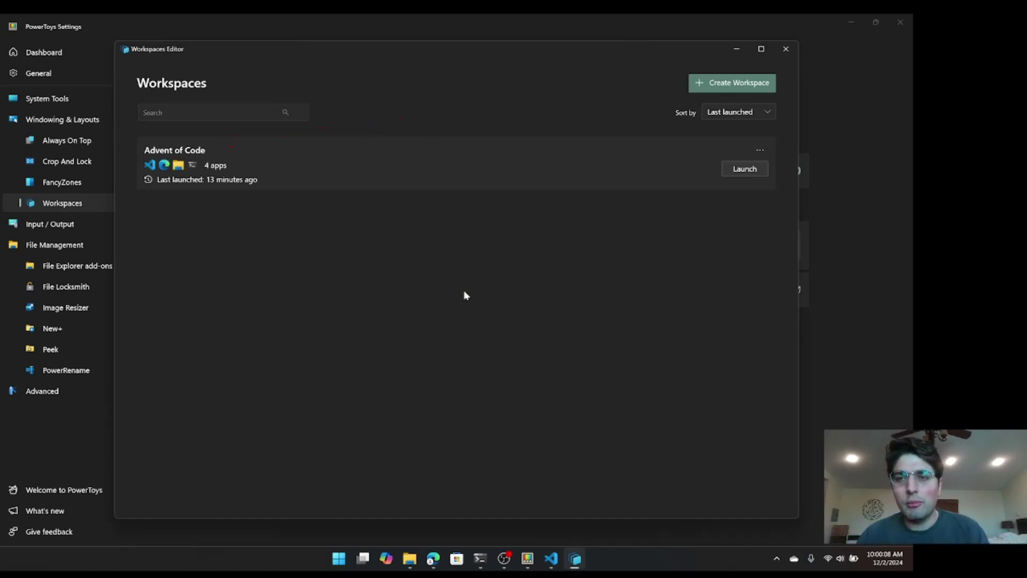
# Step: Snap the advent-of-code VS Code window to the right half with Edge beside it
pyautogui.click(551, 558)
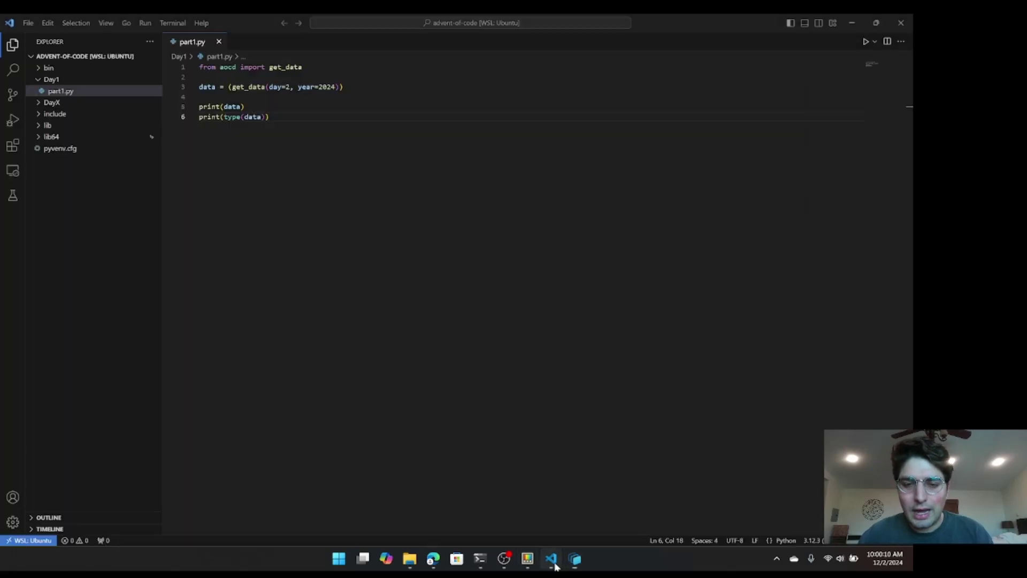
pyautogui.press('super+Right')
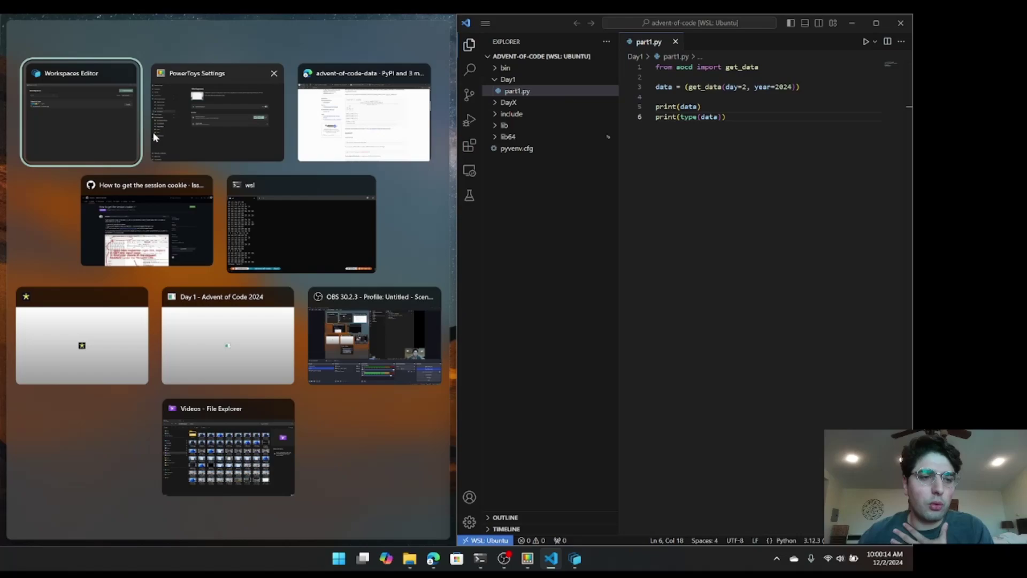
pyautogui.click(353, 143)
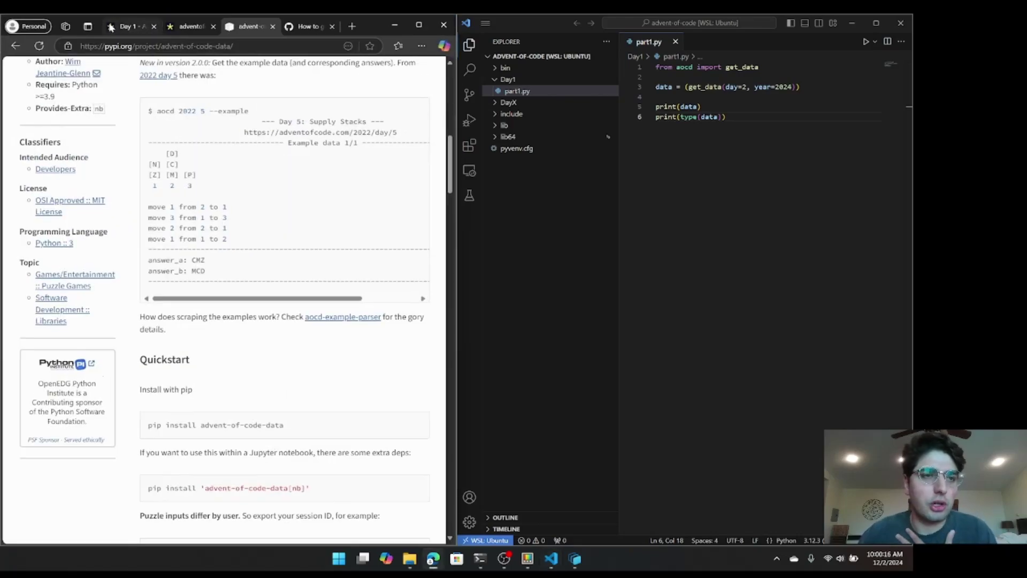
# Step: Show the Day 1 Historian Hysteria puzzle text in Edge, then focus VS Code
pyautogui.click(128, 26)
pyautogui.scroll(1, 355, 253)
pyautogui.scroll(10, 355, 253)
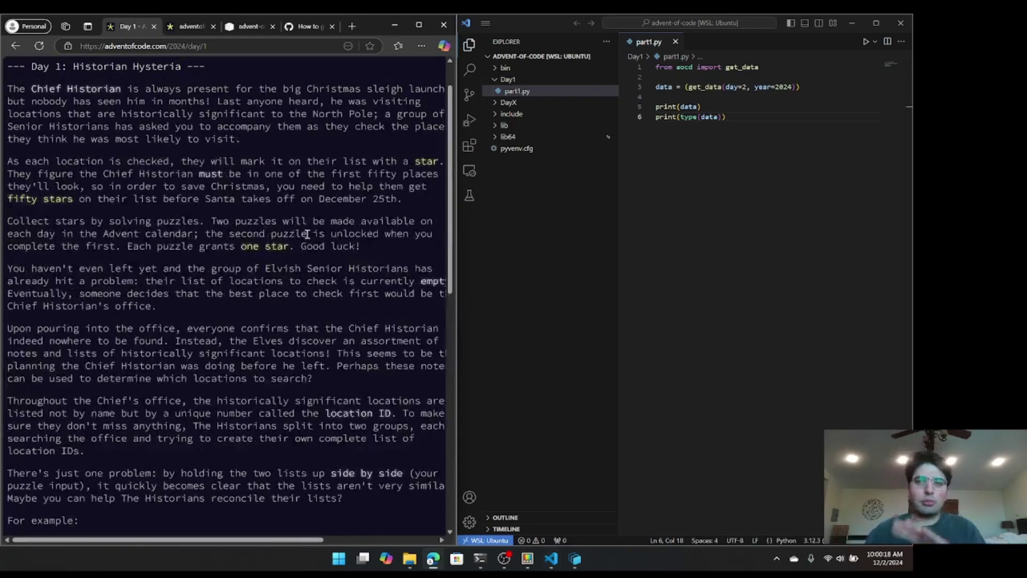
pyautogui.scroll(-6, 337, 213)
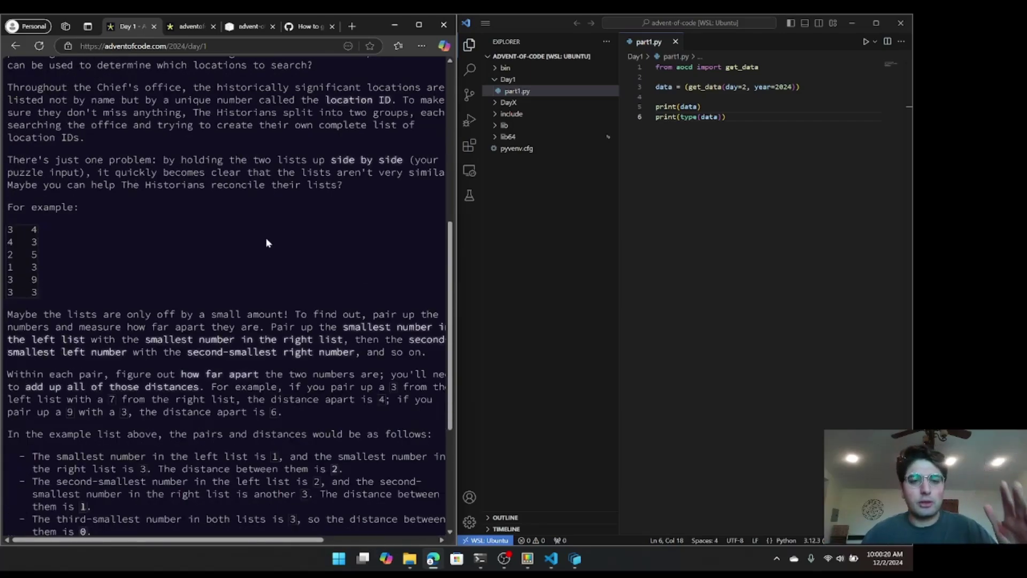
pyautogui.scroll(3, 273, 251)
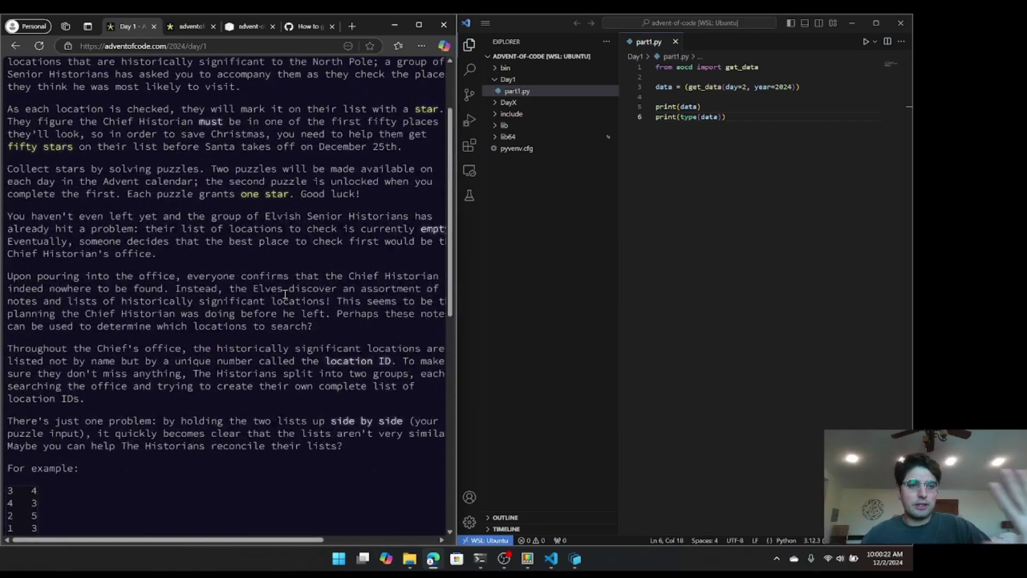
pyautogui.scroll(3, 289, 270)
pyautogui.scroll(-9, 293, 269)
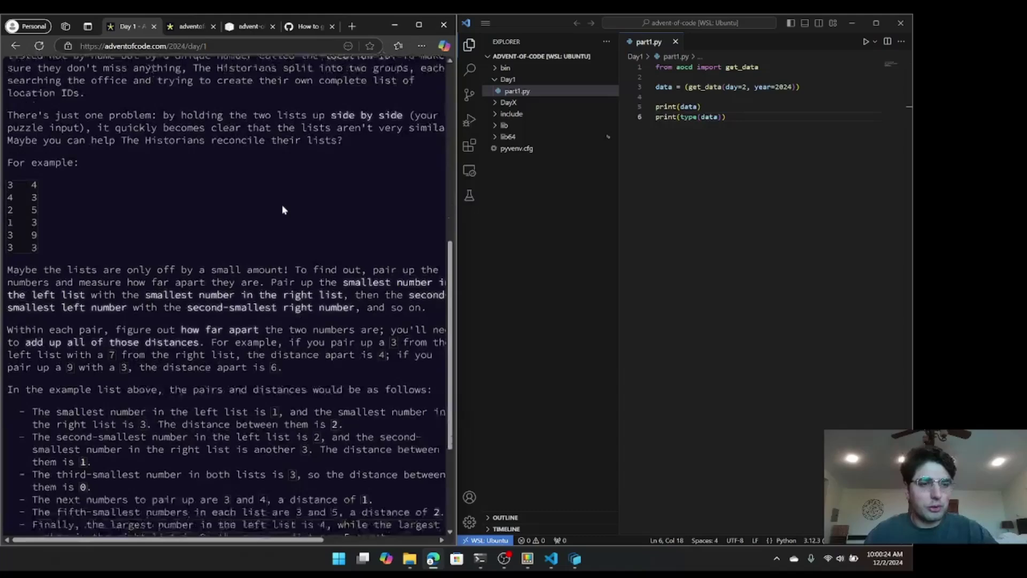
pyautogui.scroll(-3, 258, 187)
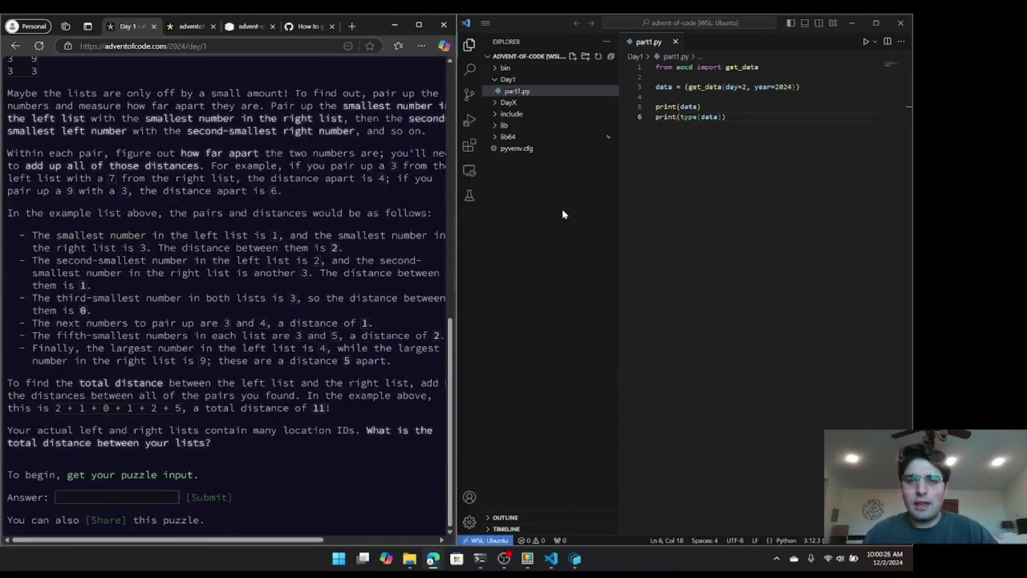
pyautogui.click(752, 118)
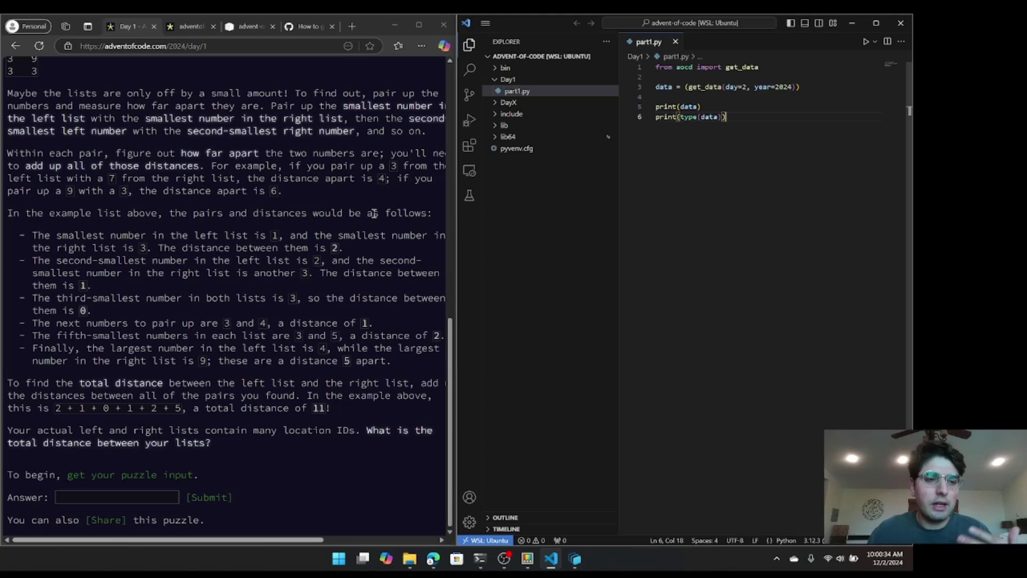
pyautogui.scroll(6, 303, 235)
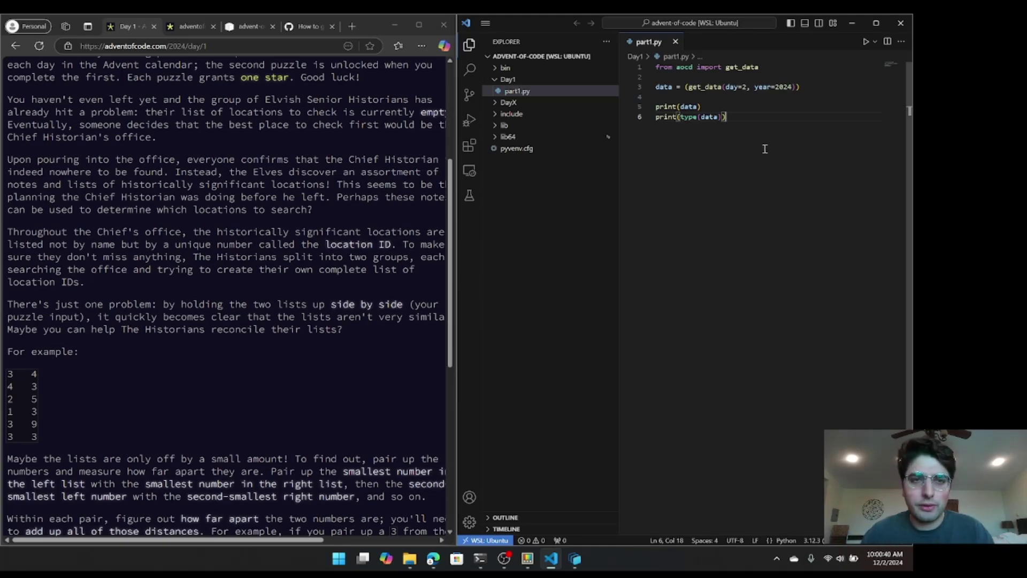
# Step: Bring Windows Terminal forward and mark the printed day 2 input with an arrow
pyautogui.click(481, 559)
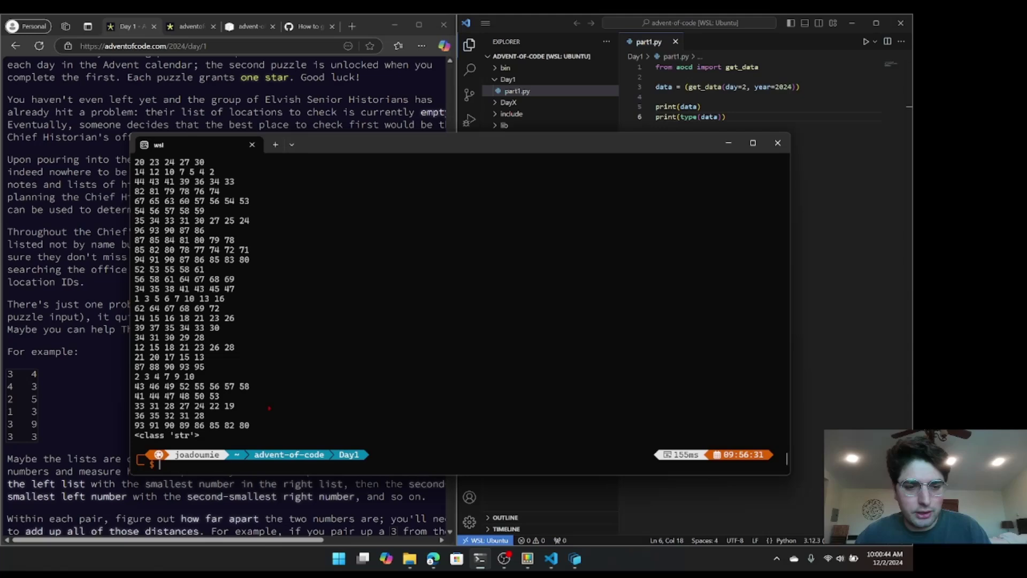
pyautogui.moveTo(354, 439); pyautogui.dragTo(518, 339)
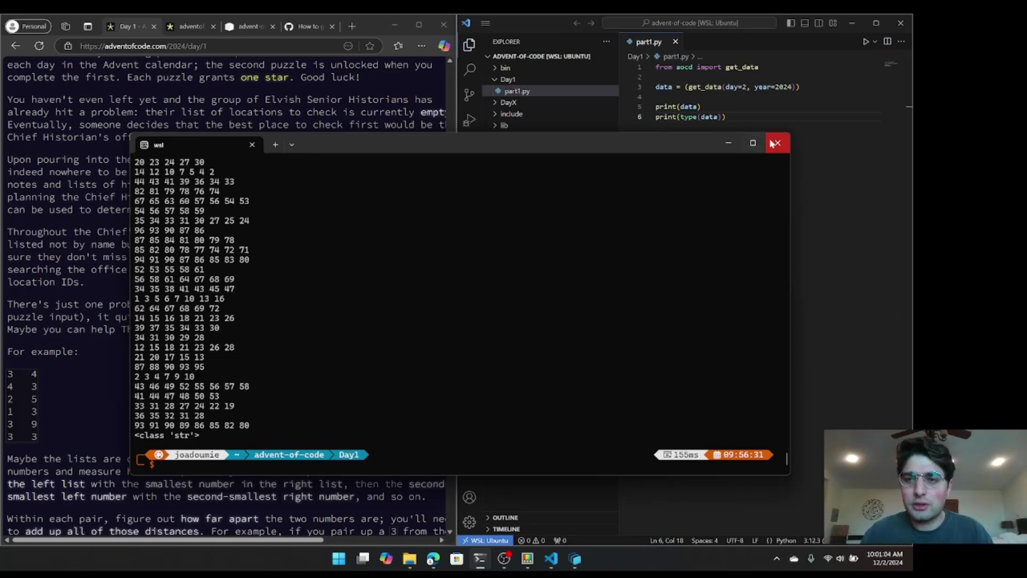
pyautogui.click(575, 560)
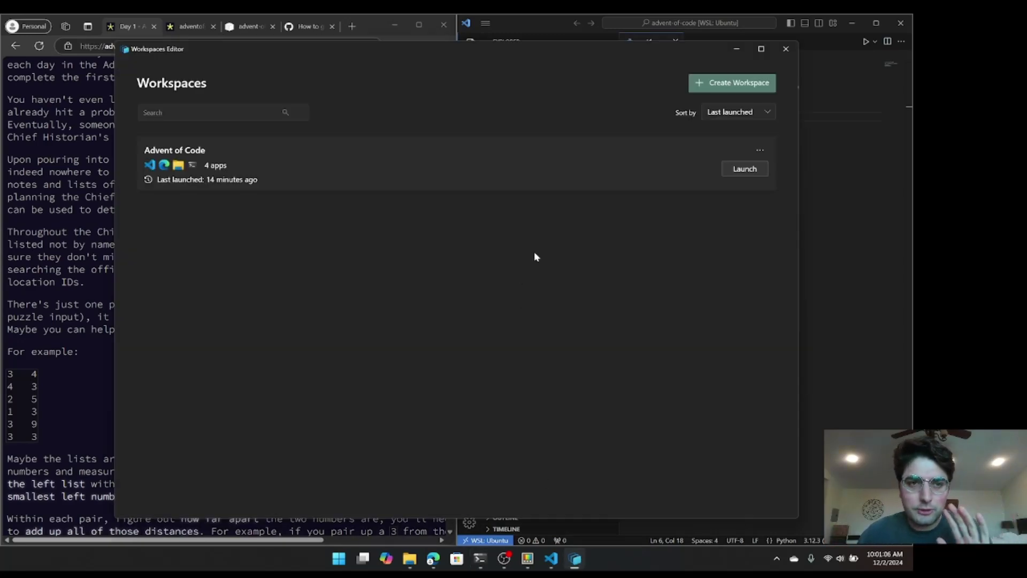
pyautogui.click(749, 83)
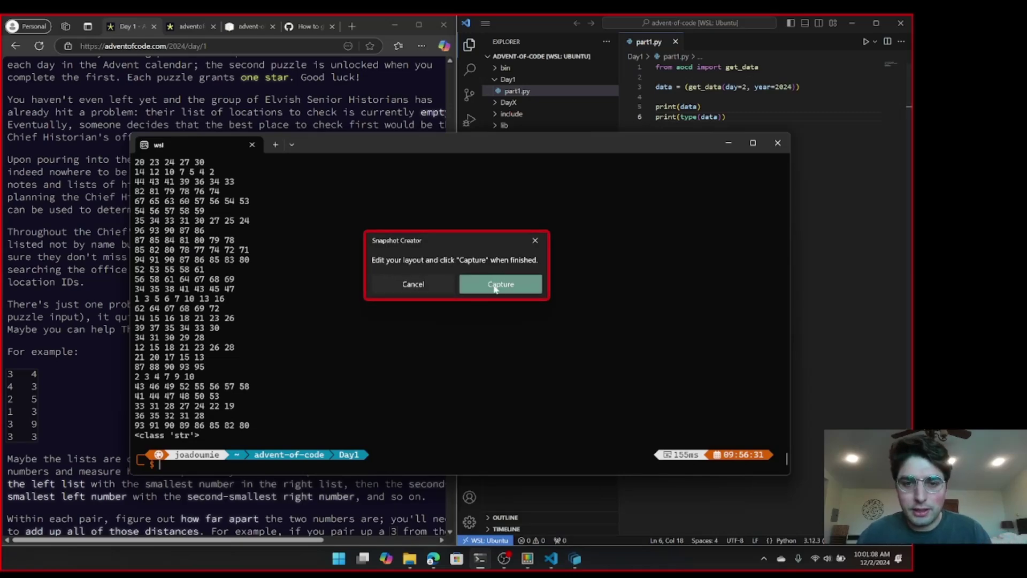
pyautogui.click(466, 280)
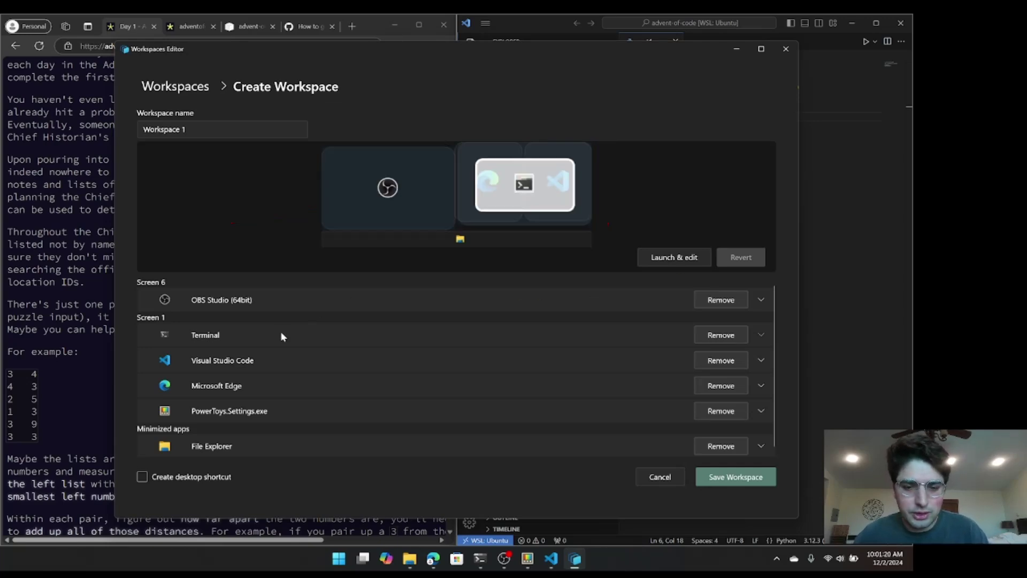
pyautogui.click(480, 559)
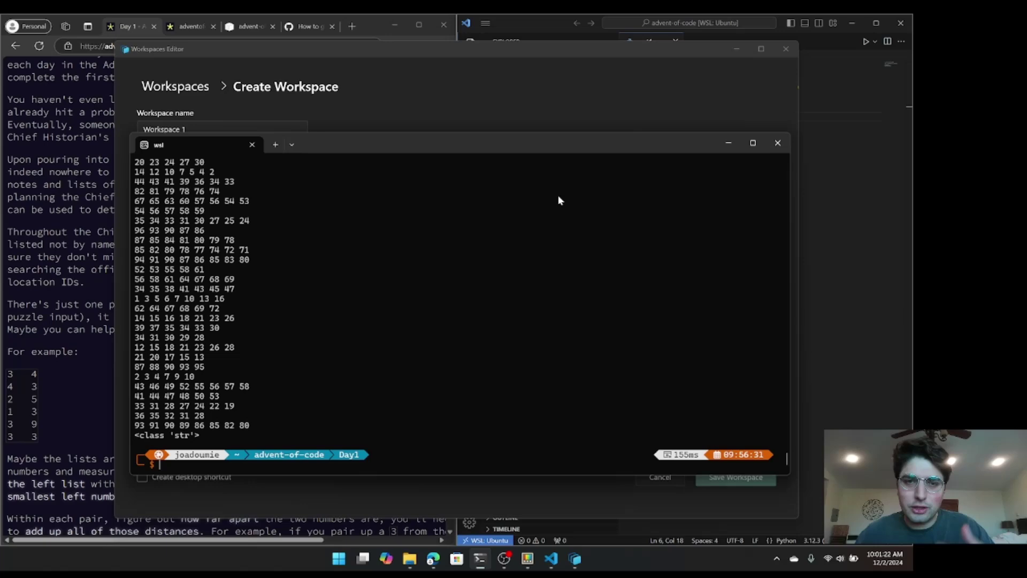
pyautogui.click(727, 144)
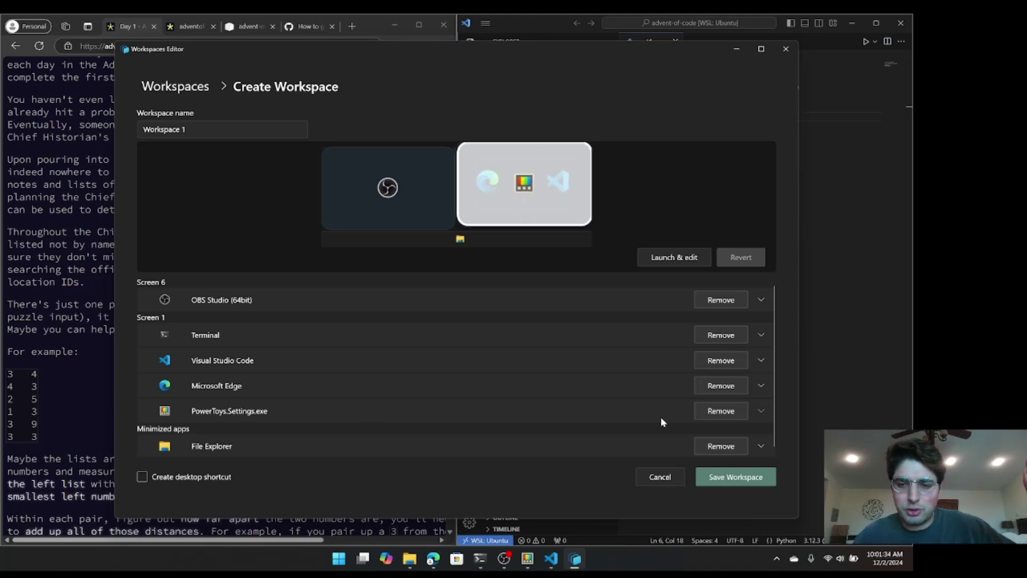
pyautogui.click(720, 412)
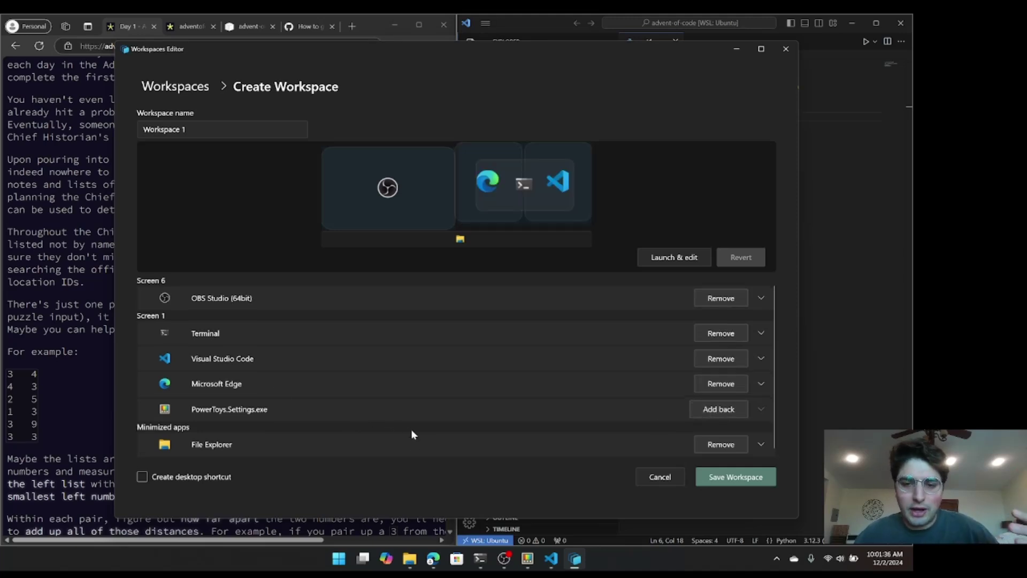
pyautogui.click(409, 445)
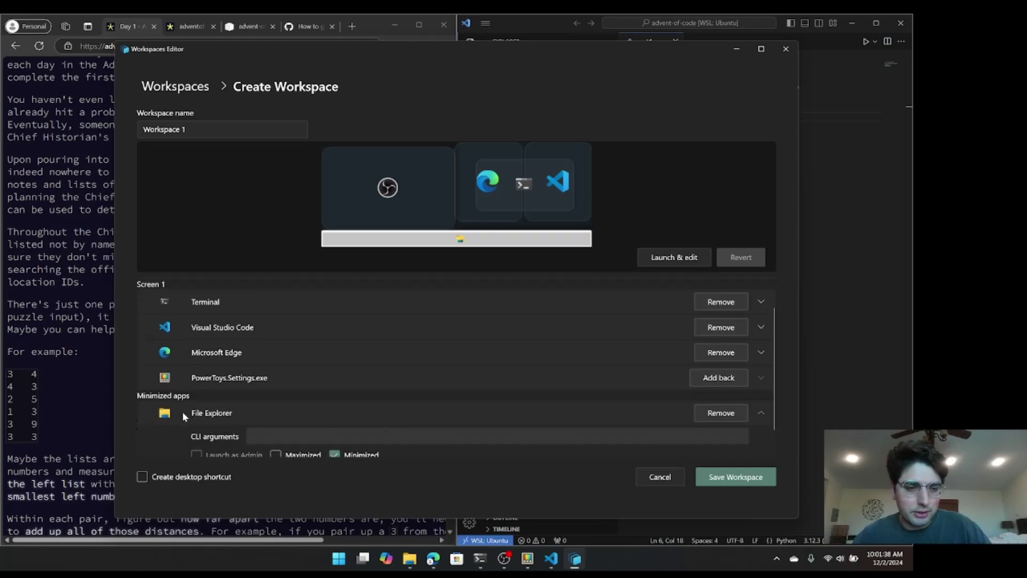
pyautogui.scroll(-1, 182, 412)
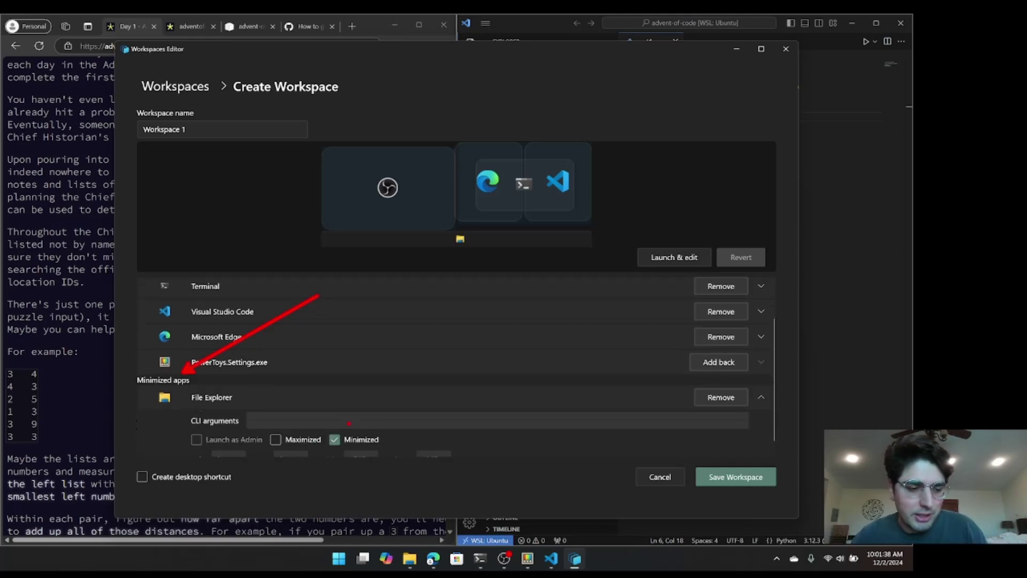
pyautogui.scroll(-1, 380, 389)
pyautogui.scroll(3, 389, 400)
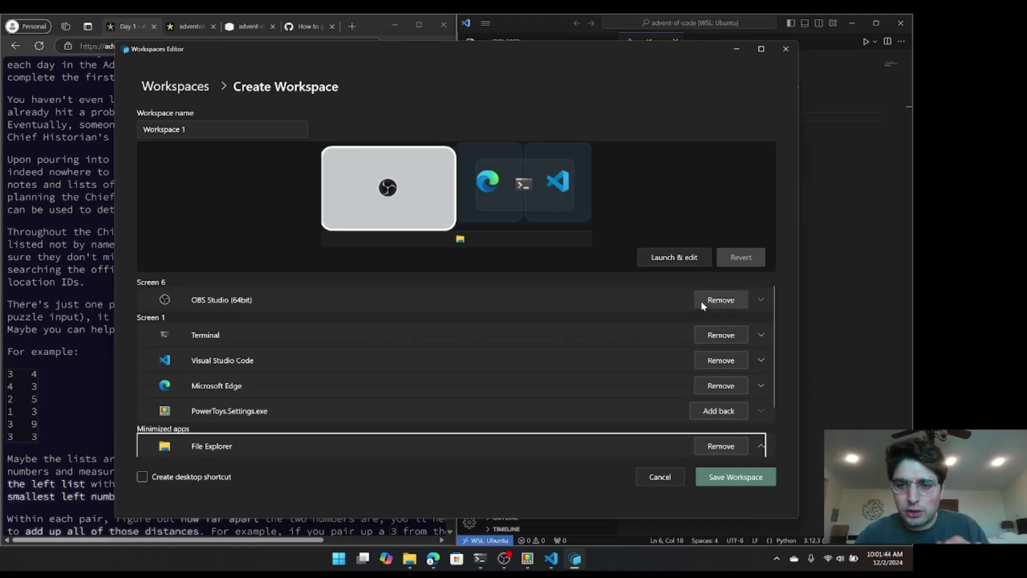
pyautogui.click(720, 299)
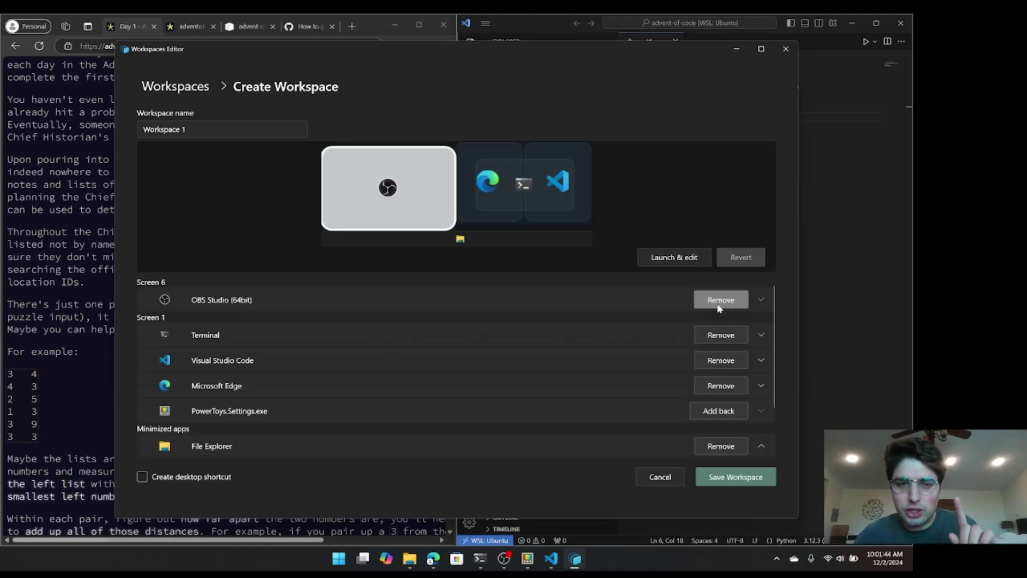
pyautogui.click(327, 337)
pyautogui.click(294, 356)
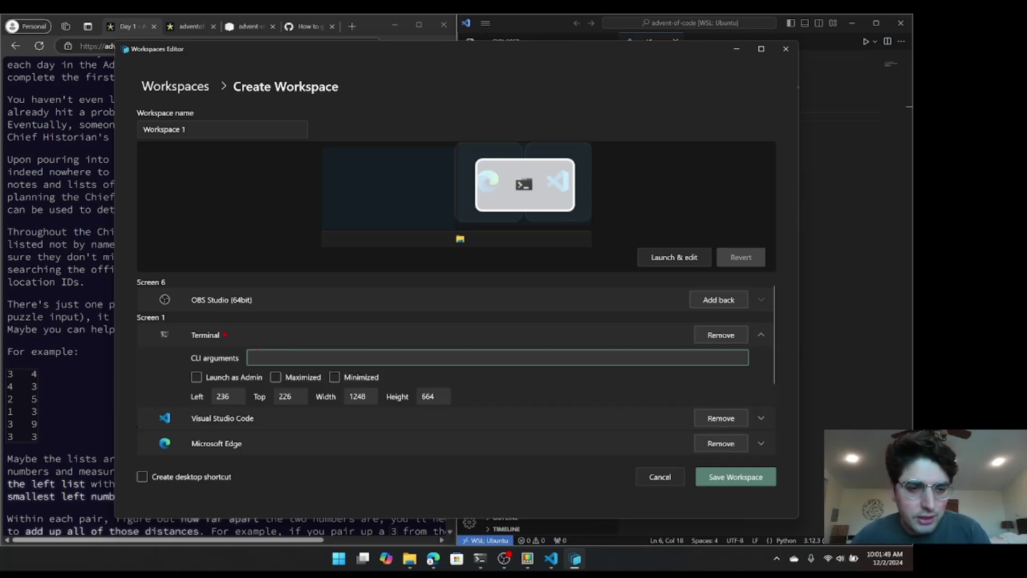
pyautogui.moveTo(180, 344)
pyautogui.mouseDown()
pyautogui.moveTo(274, 363)
pyautogui.moveTo(493, 368)
pyautogui.mouseUp()
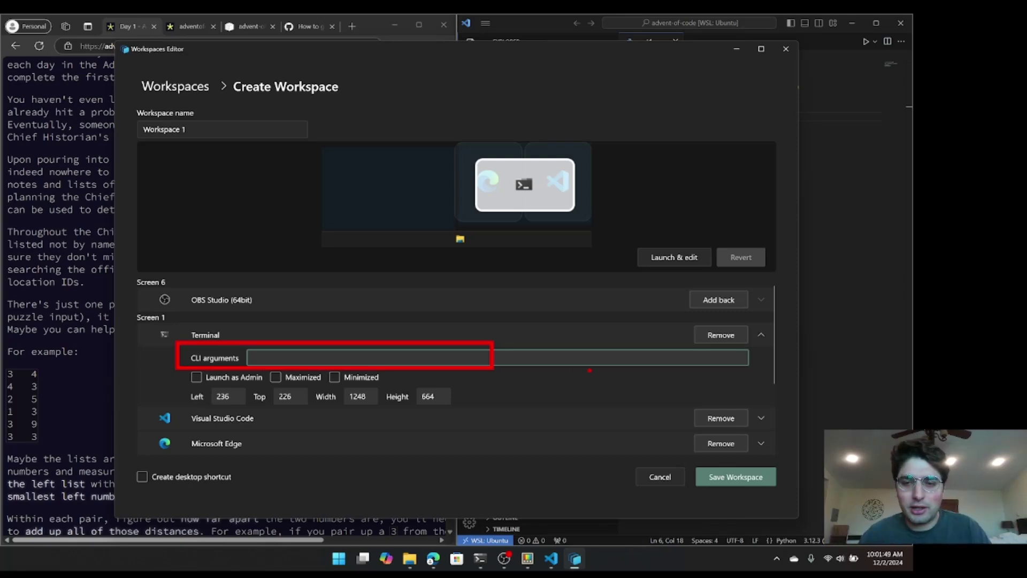
pyautogui.press('Escape')
# Step: Edit the Advent of Code workspace and highlight VS Code's --remote wsl+ubuntu folder arguments
pyautogui.click(660, 477)
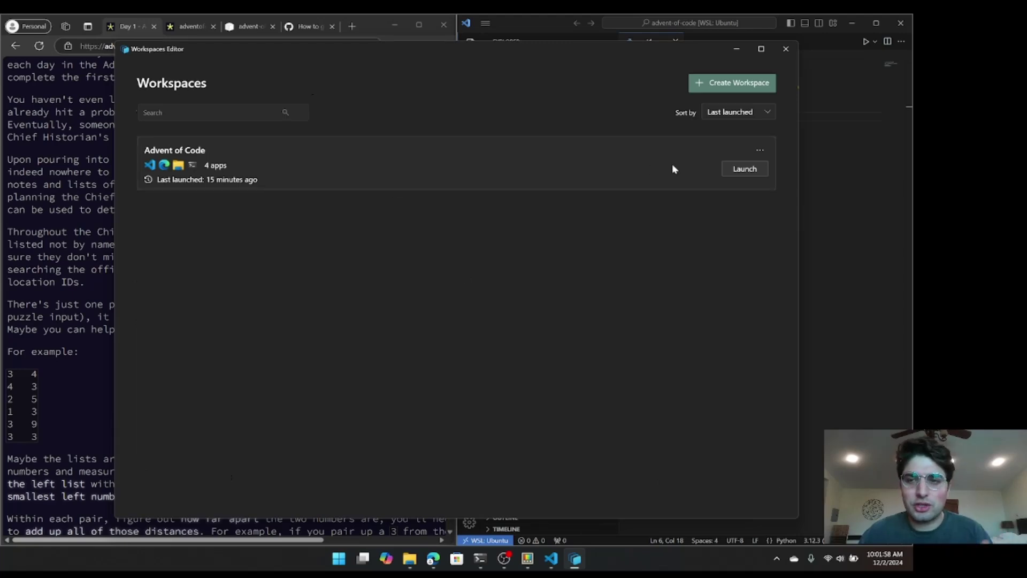
pyautogui.click(760, 151)
pyautogui.click(700, 150)
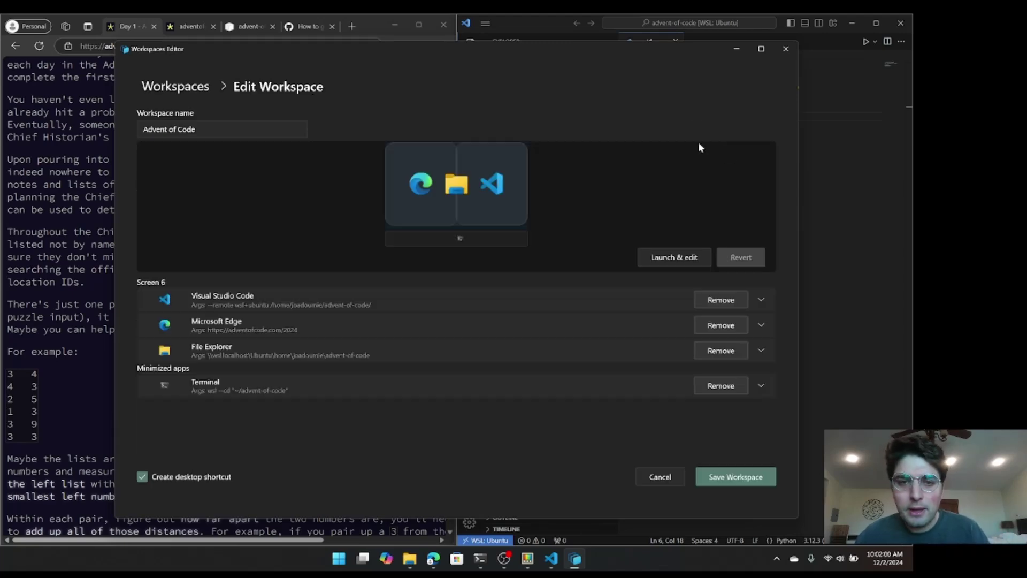
pyautogui.click(495, 297)
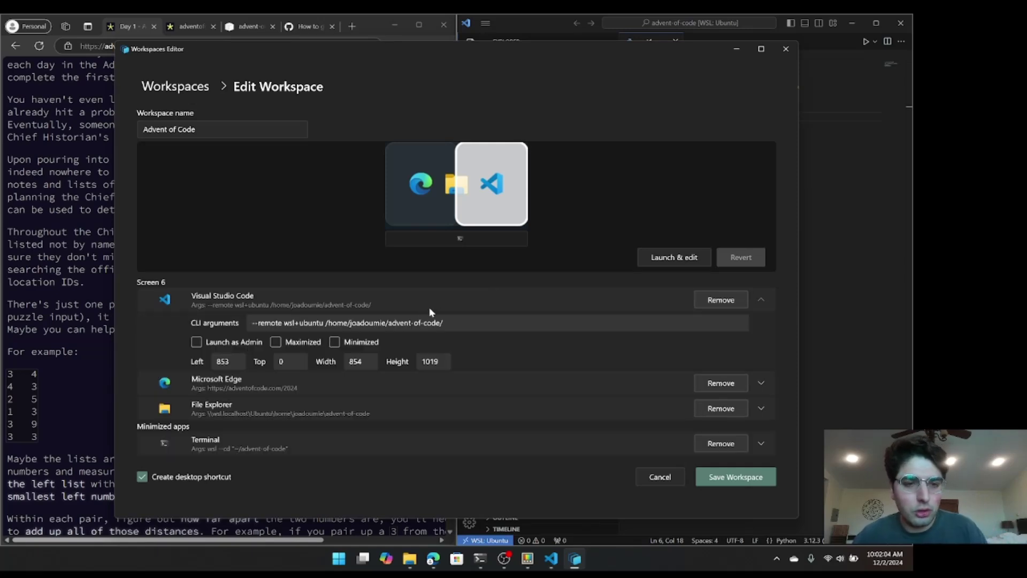
pyautogui.moveTo(241, 311); pyautogui.dragTo(483, 335)
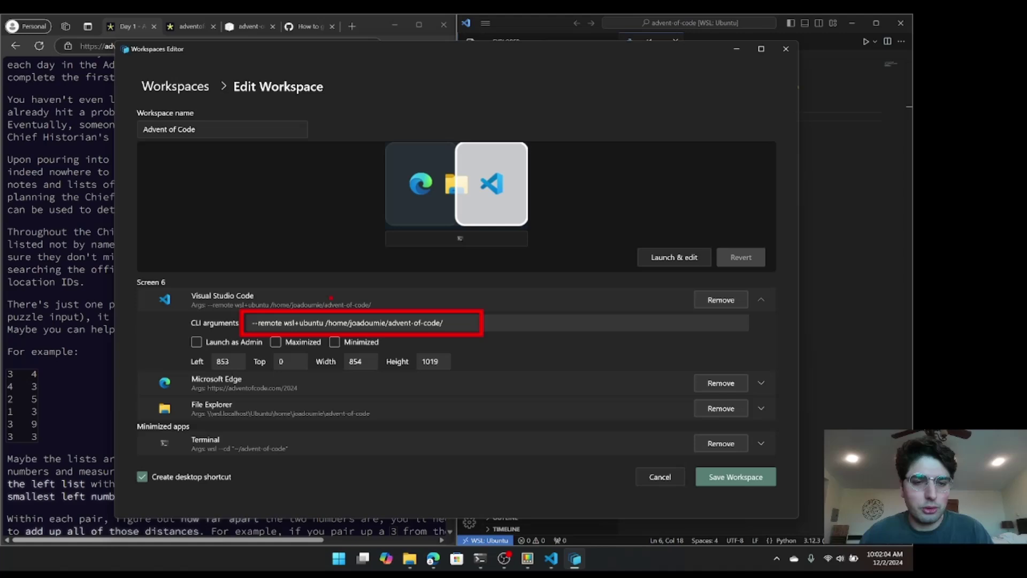
pyautogui.moveTo(347, 260); pyautogui.dragTo(314, 312)
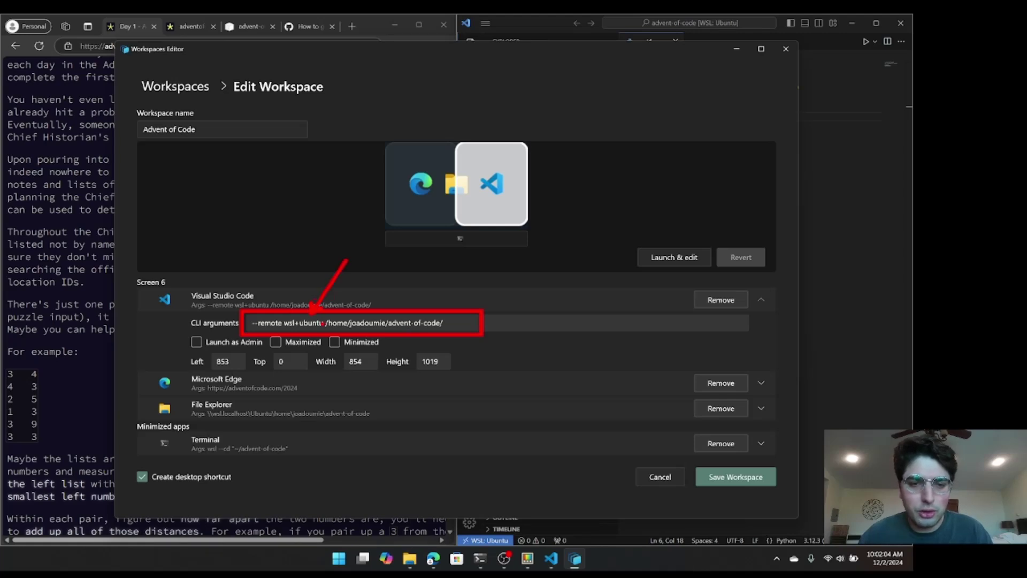
pyautogui.moveTo(445, 324)
pyautogui.mouseDown()
pyautogui.moveTo(384, 306)
pyautogui.moveTo(328, 331)
pyautogui.moveTo(413, 339)
pyautogui.moveTo(455, 309)
pyautogui.mouseUp()
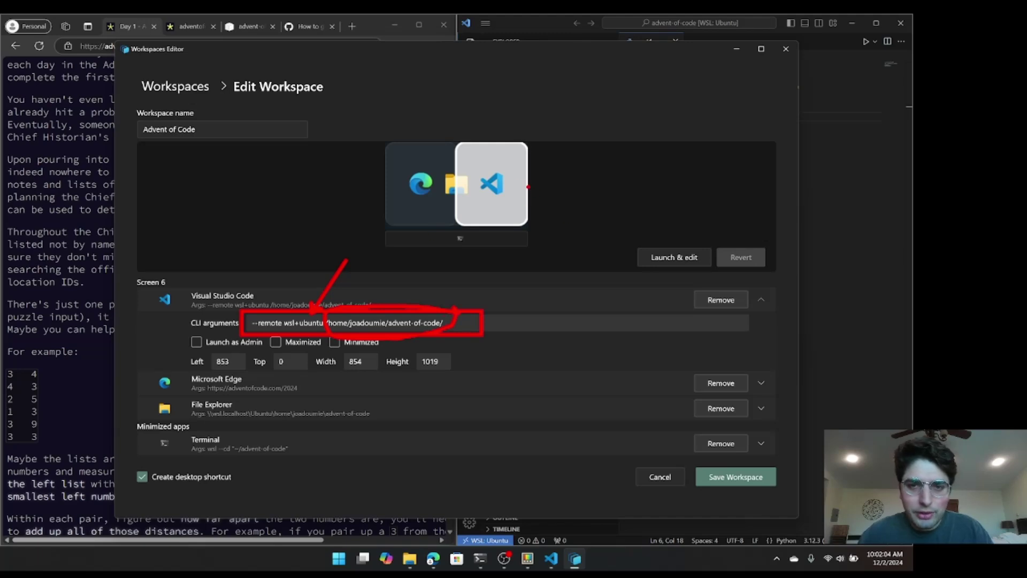
pyautogui.moveTo(513, 188); pyautogui.dragTo(642, 218)
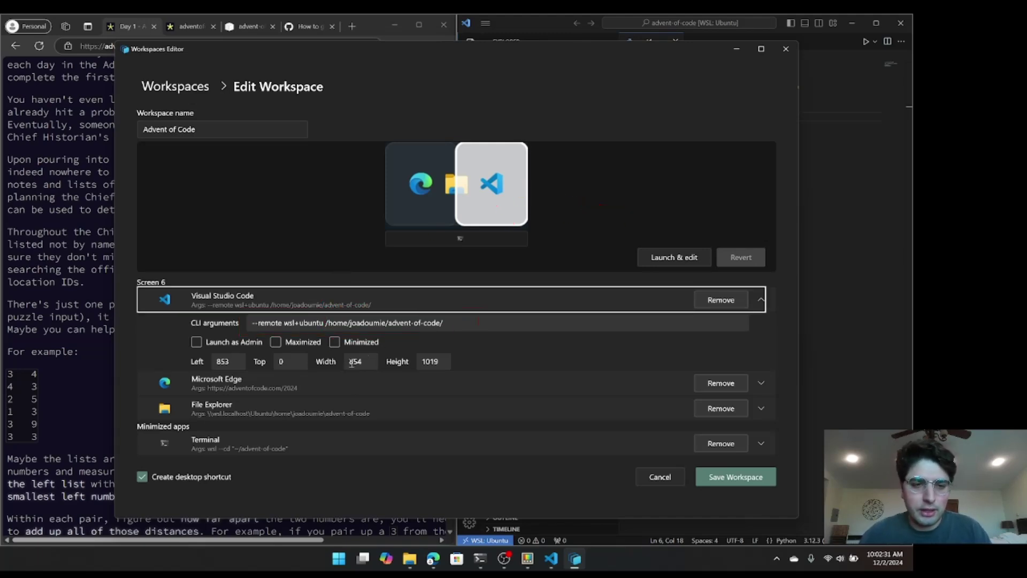
# Step: Inspect the Edge, File Explorer and minimized Terminal launch arguments in turn
pyautogui.click(347, 382)
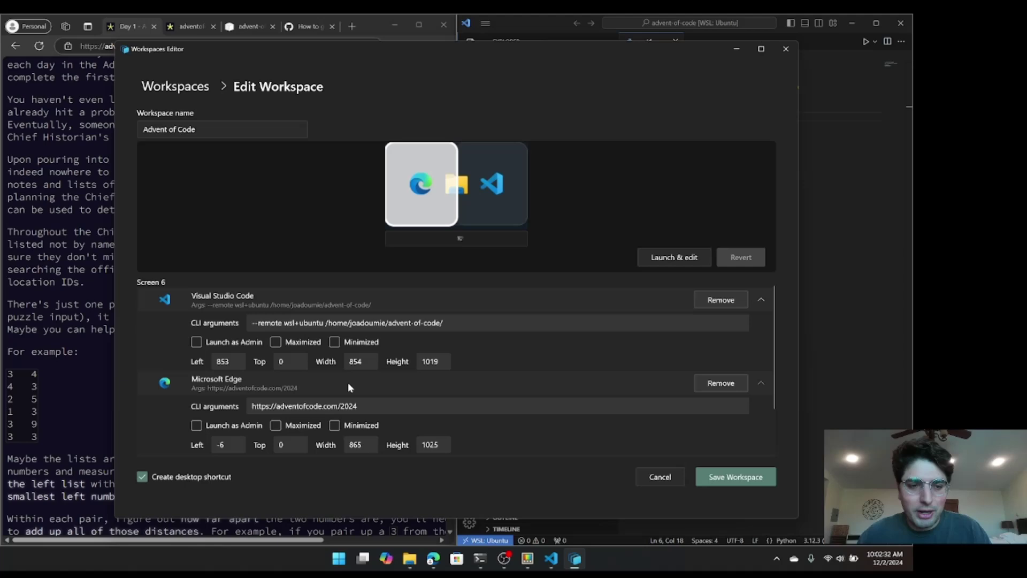
pyautogui.scroll(-2, 395, 363)
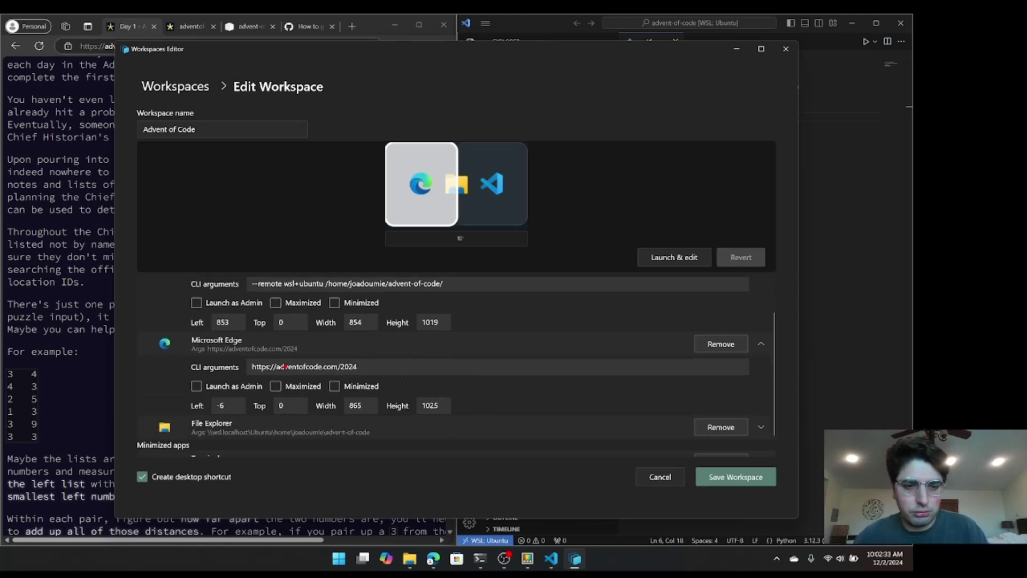
pyautogui.moveTo(248, 354); pyautogui.dragTo(391, 385)
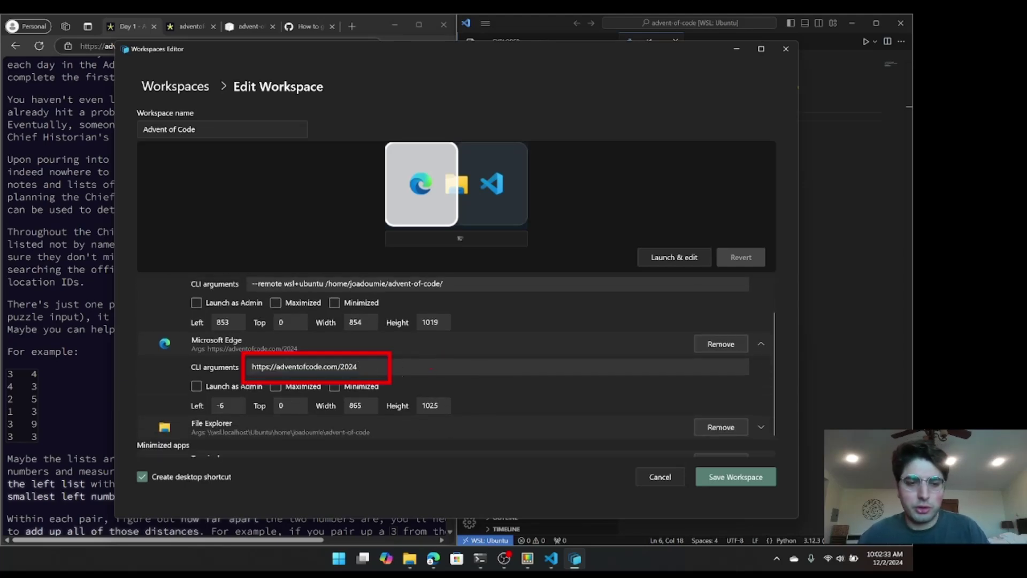
pyautogui.press('Escape')
pyautogui.scroll(-1, 482, 336)
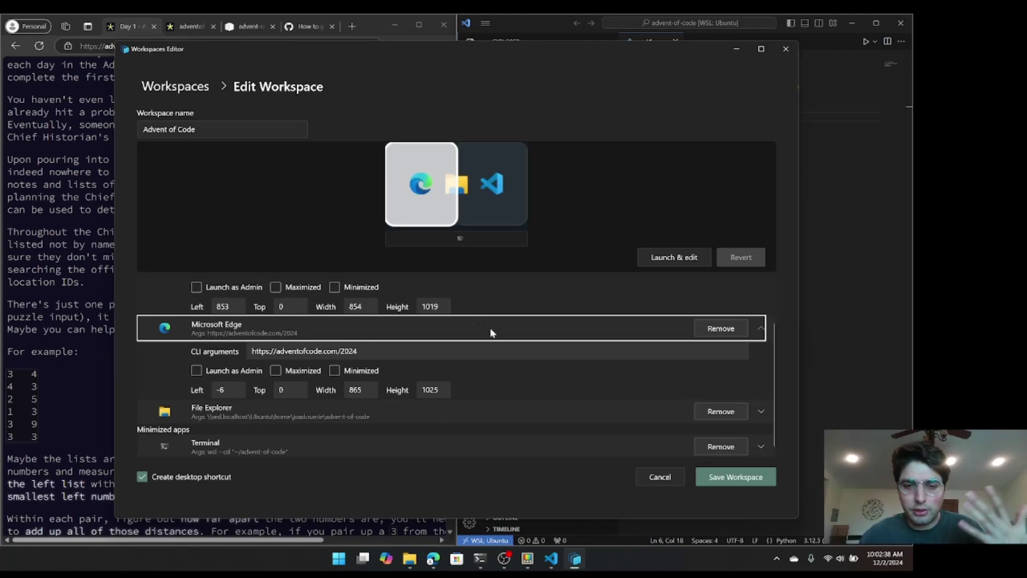
pyautogui.click(492, 333)
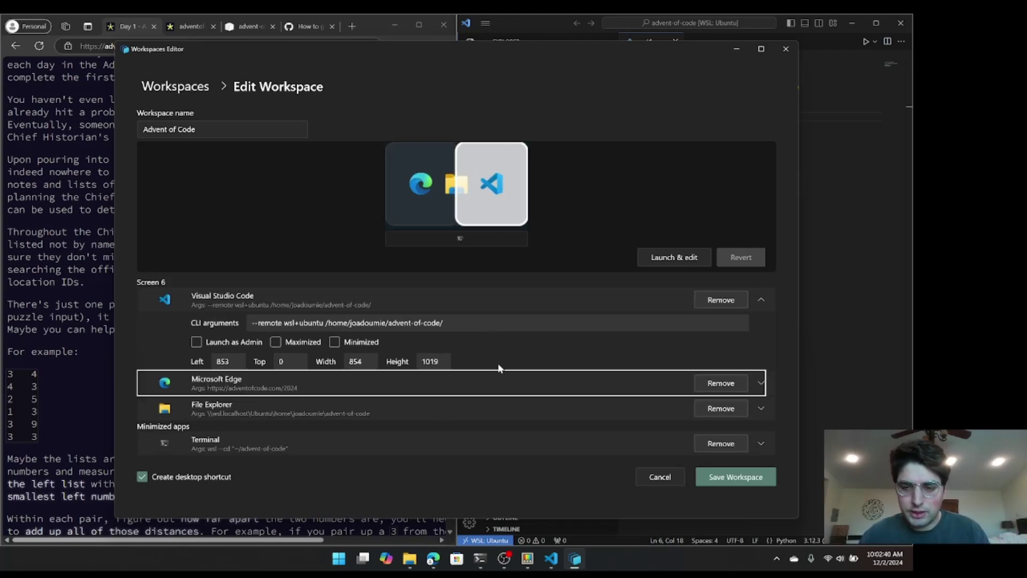
pyautogui.click(558, 308)
pyautogui.click(397, 355)
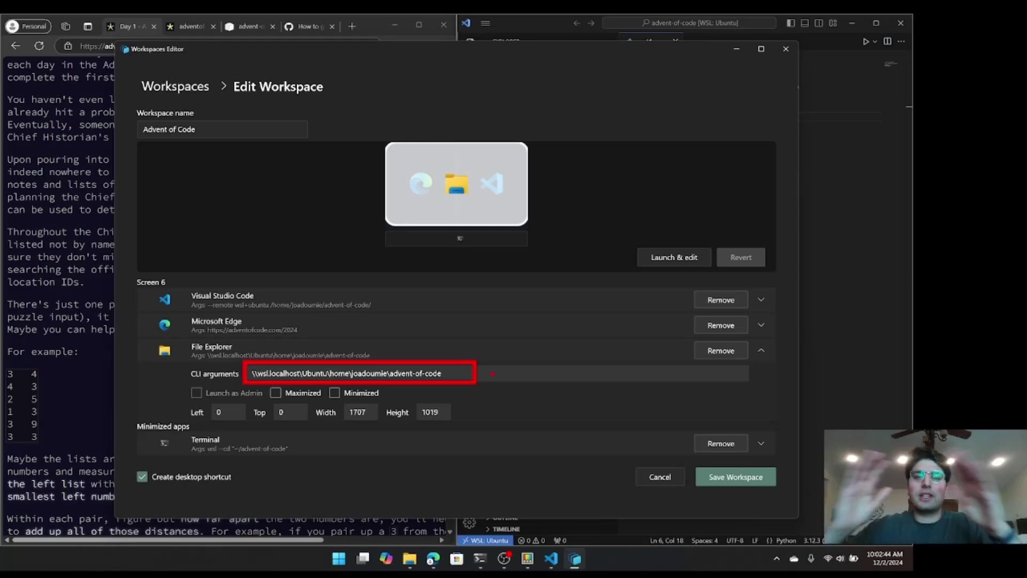
pyautogui.click(464, 447)
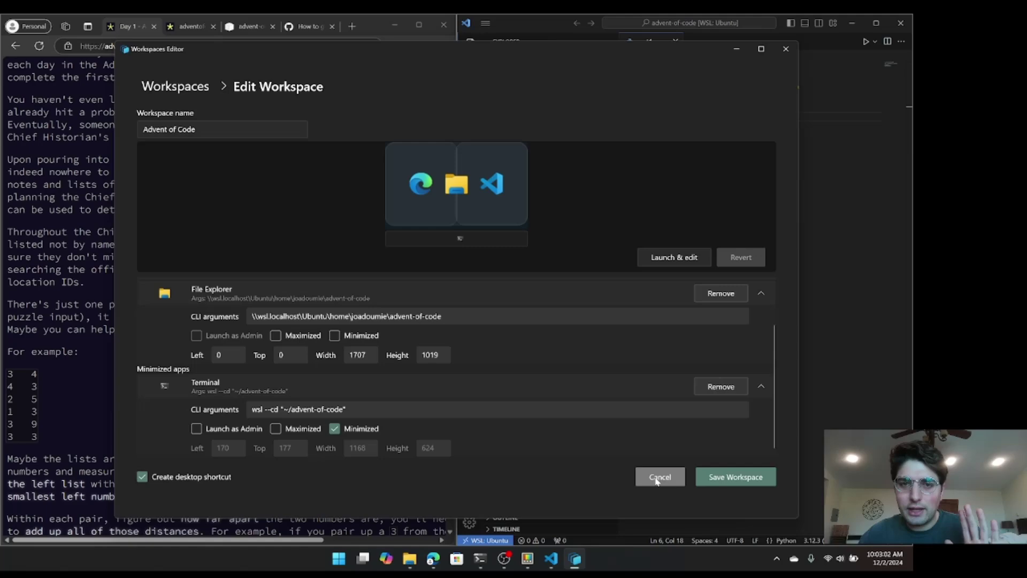
# Step: Discard edits and close Workspaces Editor, VS Code, PowerToys Settings and all Explorer windows
pyautogui.click(658, 478)
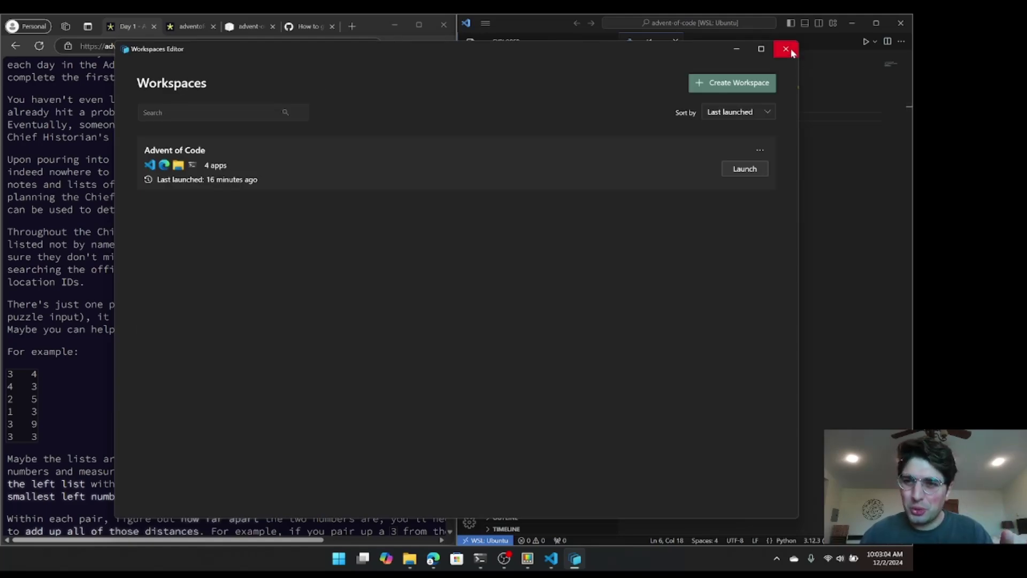
pyautogui.click(786, 49)
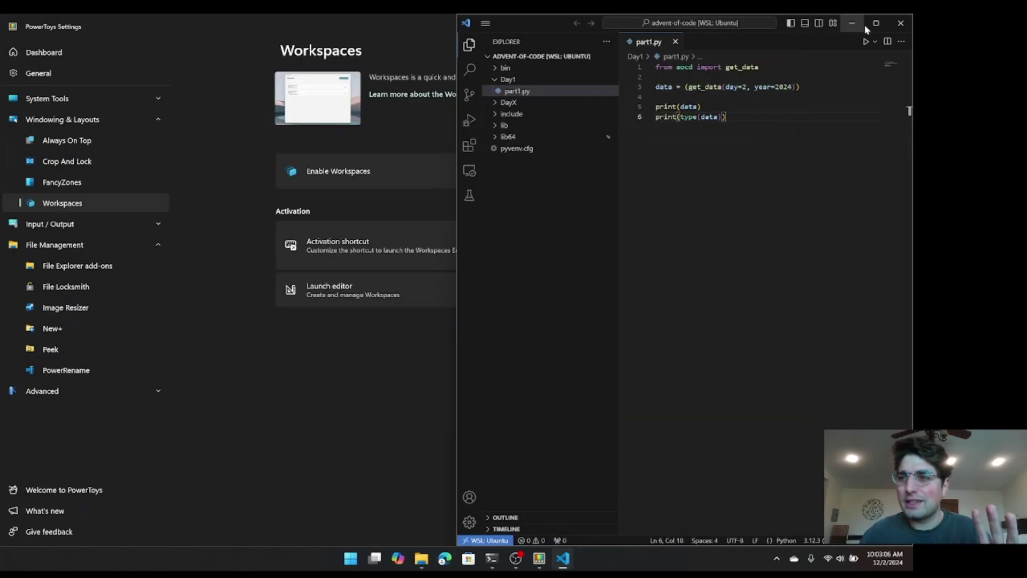
pyautogui.click(900, 24)
pyautogui.click(876, 27)
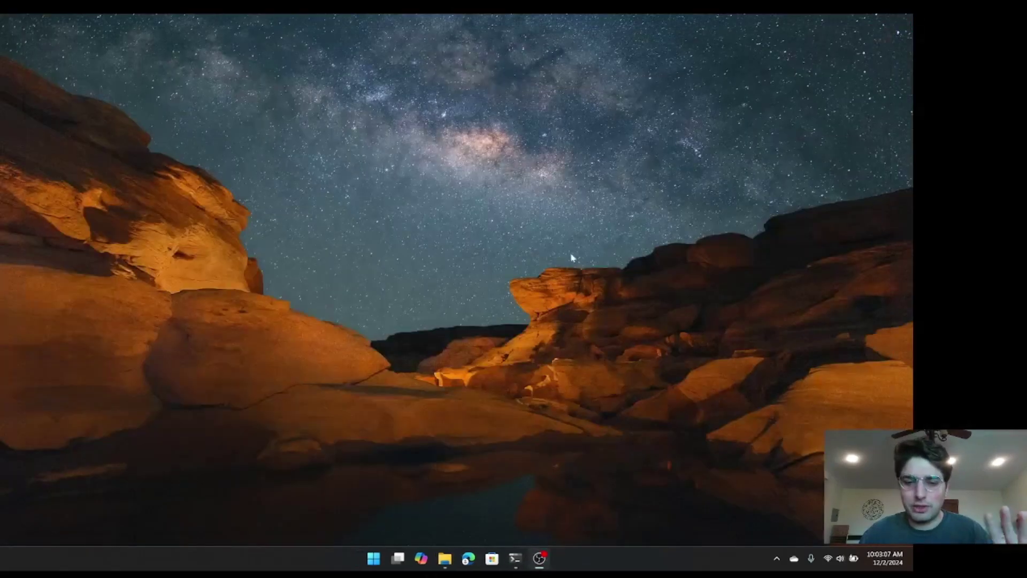
pyautogui.rightClick(444, 558)
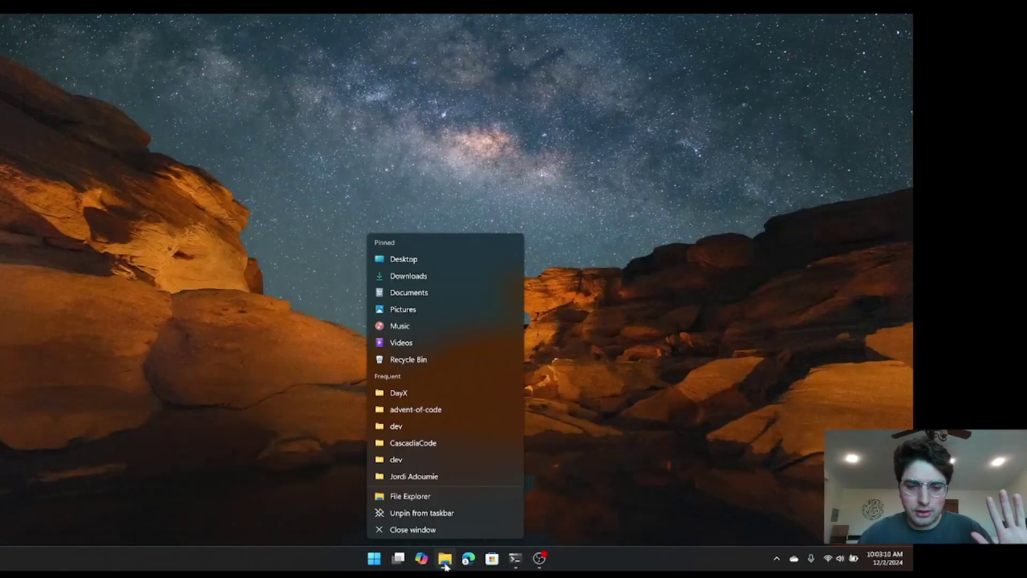
pyautogui.click(442, 532)
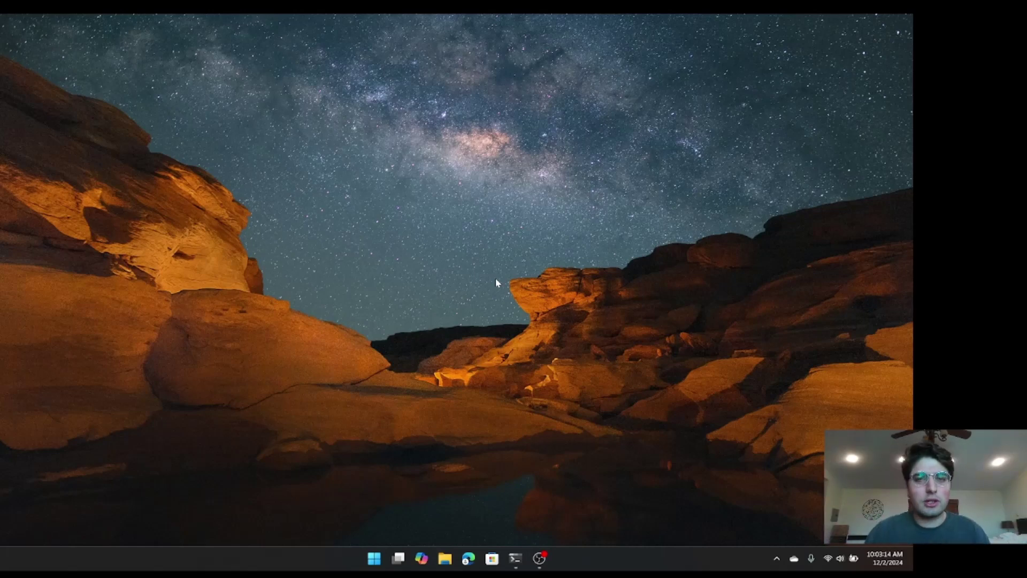
# Step: Launch the Advent of Code workspace from PowerToys Run via Alt+Space
pyautogui.hotkey('alt', 'space')
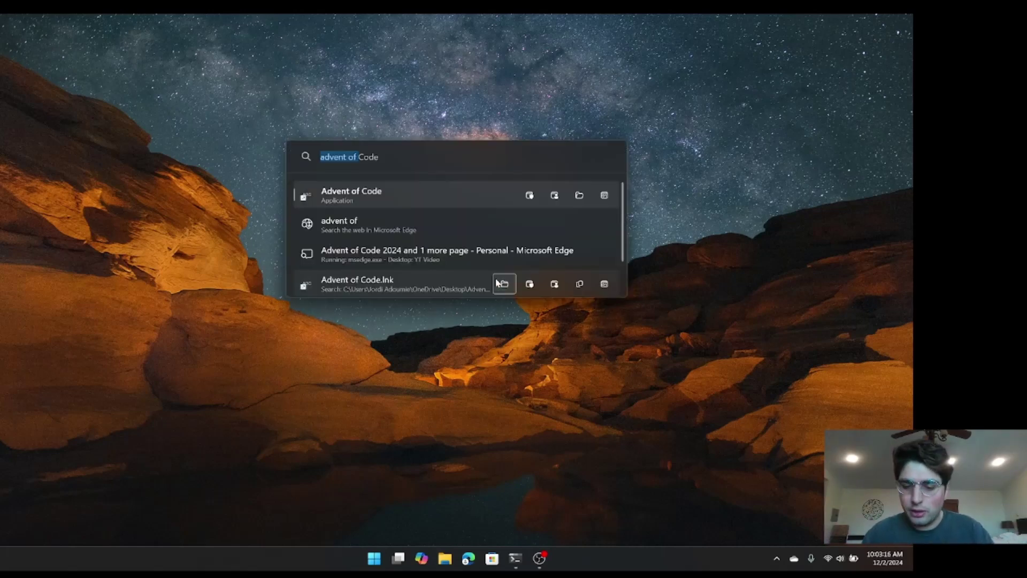
pyautogui.press('Return')
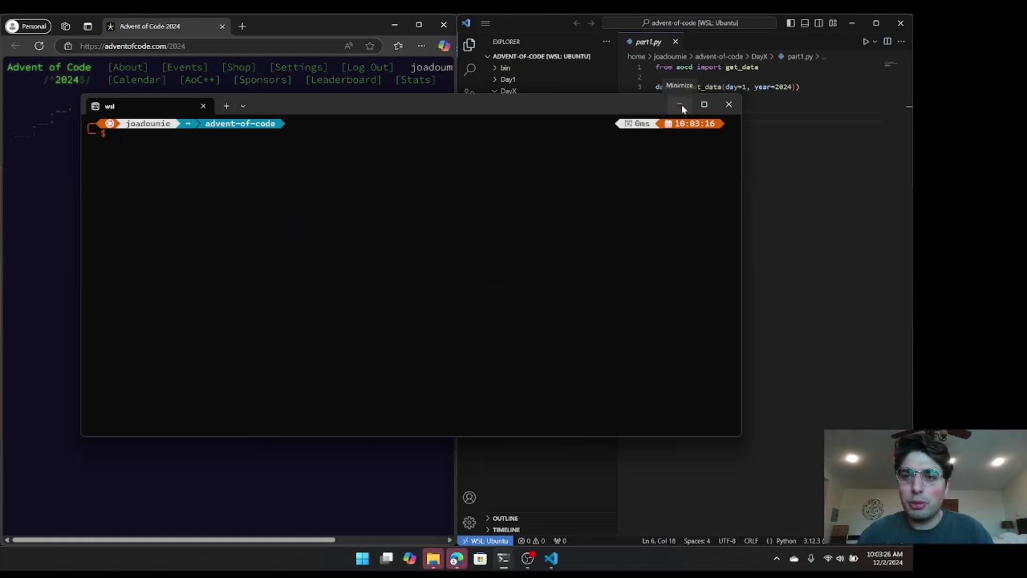
# Step: In the advent-of-code folder, check the New+ context menu, then open the DayX folder
pyautogui.click(433, 559)
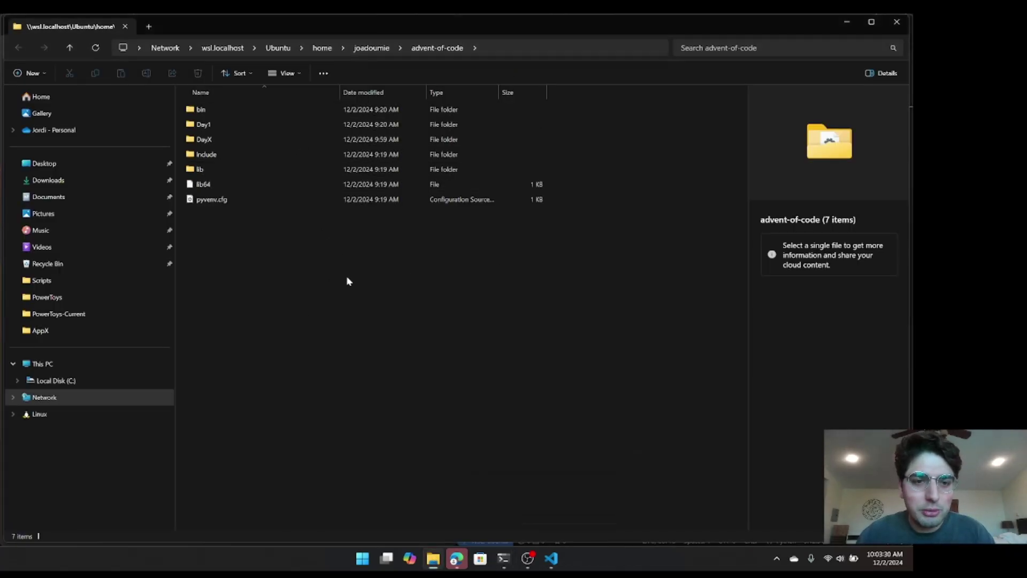
pyautogui.rightClick(363, 250)
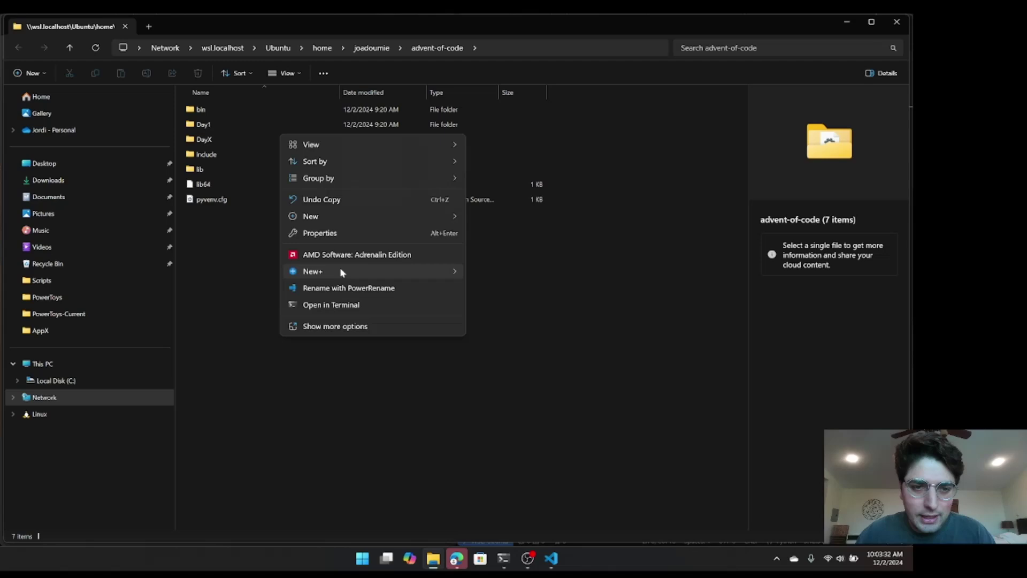
pyautogui.moveTo(386, 276)
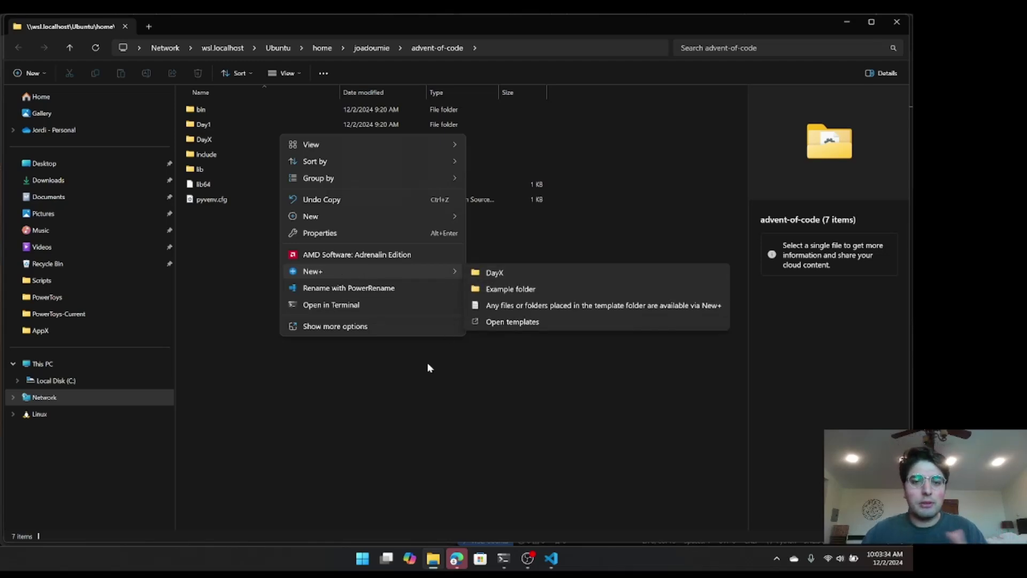
pyautogui.click(412, 350)
pyautogui.doubleClick(241, 140)
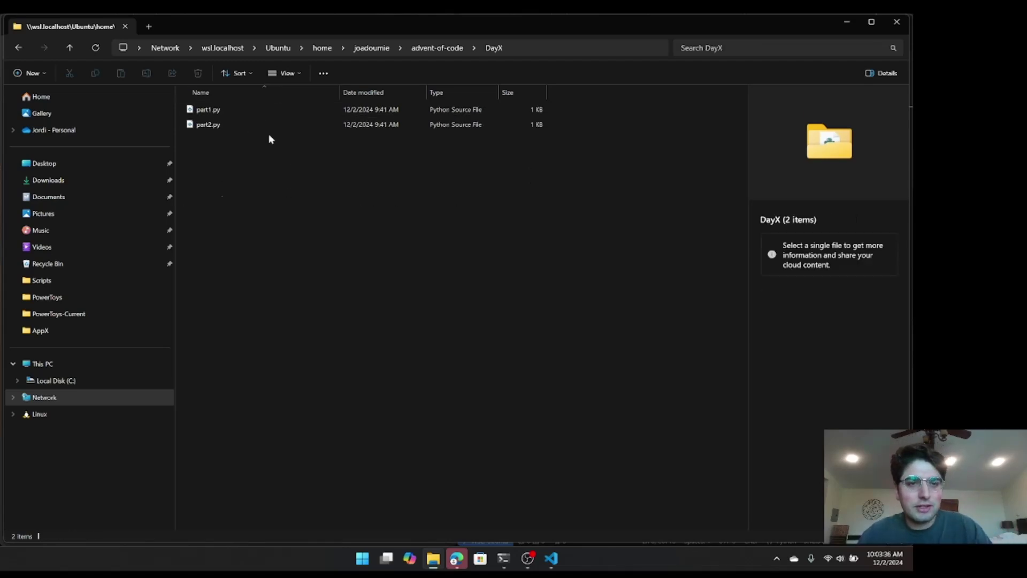
# Step: Check the scaffolded part2.py and part1.py files in VS Code
pyautogui.click(551, 558)
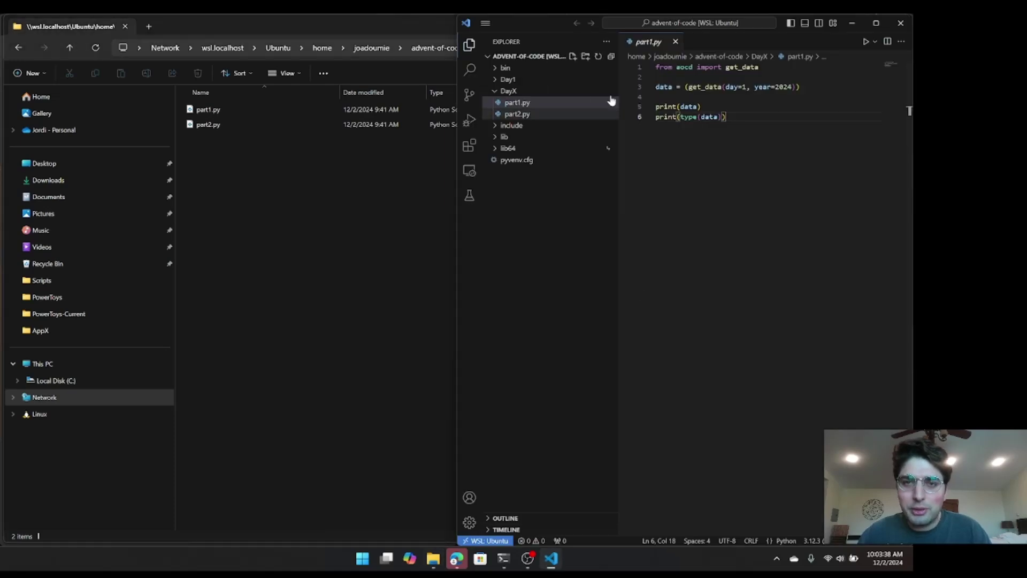
pyautogui.click(523, 114)
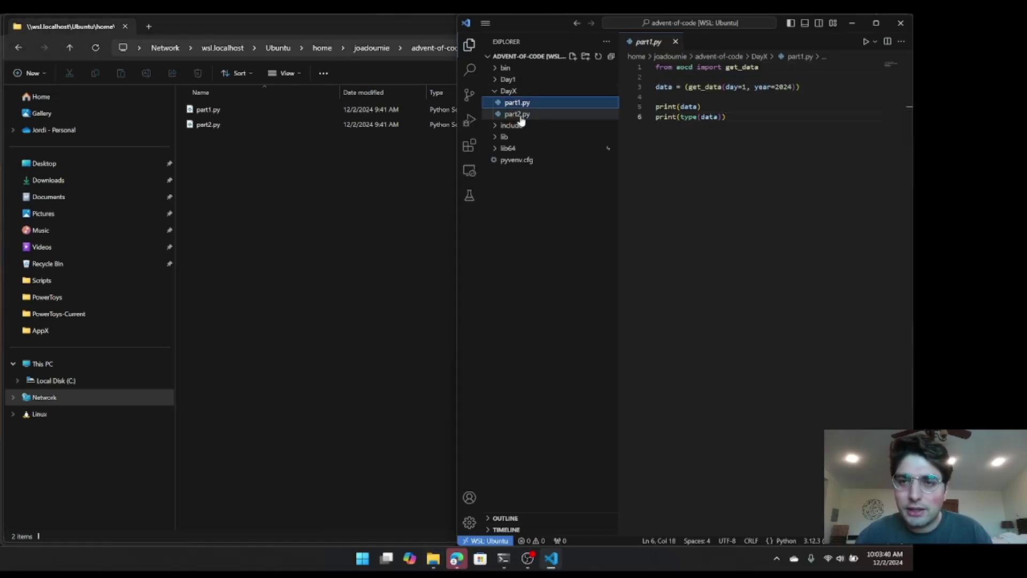
pyautogui.click(521, 106)
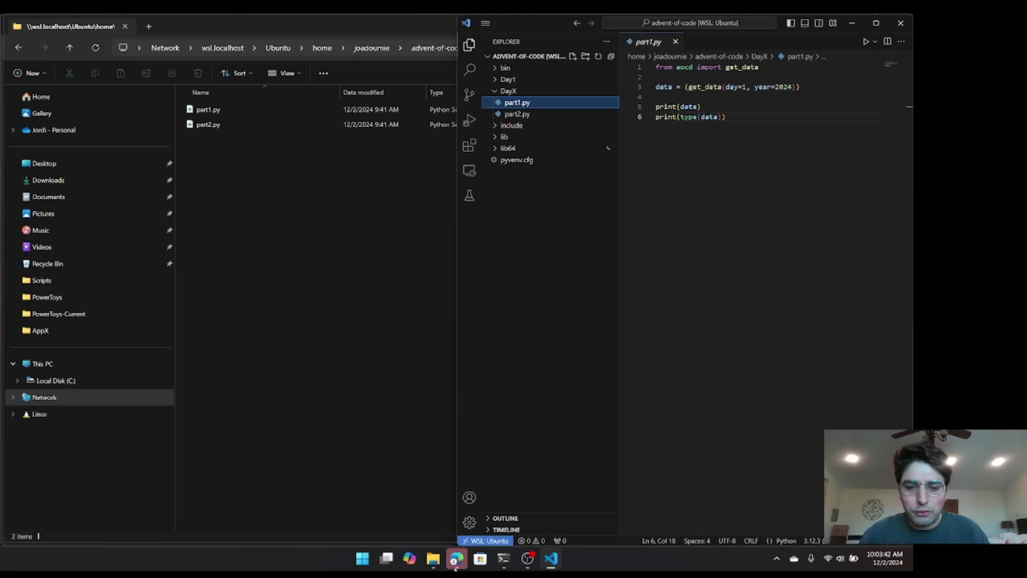
# Step: View the Day 1 puzzle page in Edge, then close the browser
pyautogui.click(456, 558)
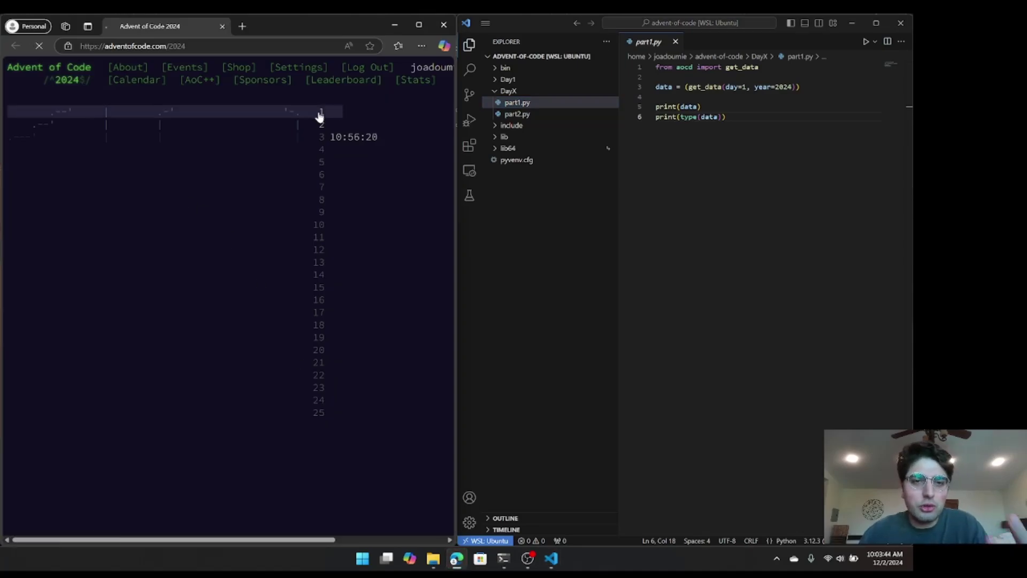
pyautogui.click(319, 113)
pyautogui.scroll(-8, 345, 230)
pyautogui.scroll(8, 344, 241)
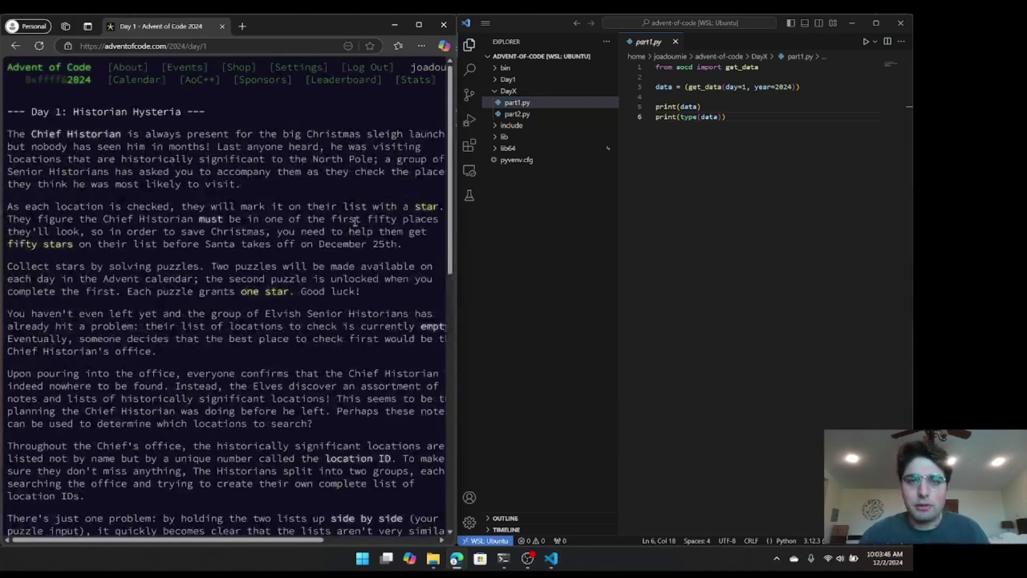
pyautogui.click(453, 31)
# Step: Close VS Code, File Explorer and the terminal, then relaunch the 'Advent of Code' workspace from PowerToys Run
pyautogui.click(901, 23)
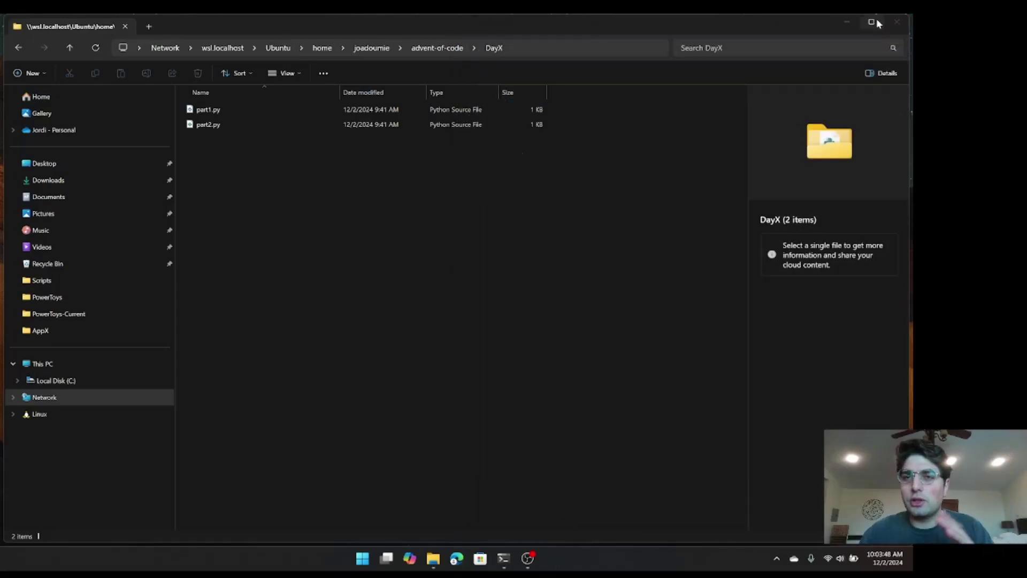
pyautogui.click(905, 24)
pyautogui.click(727, 105)
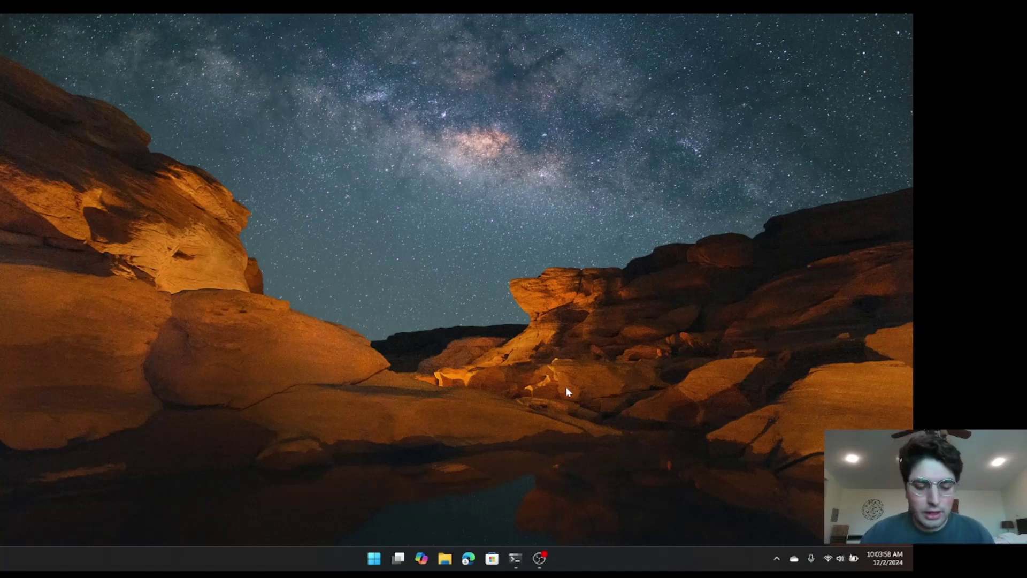
pyautogui.hotkey('alt', 'space')
pyautogui.press('Return')
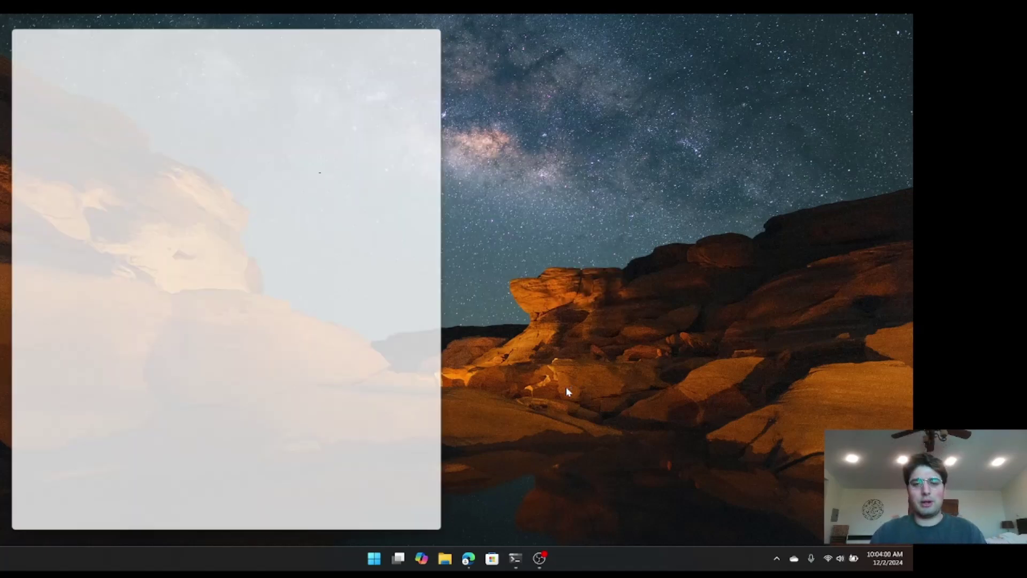